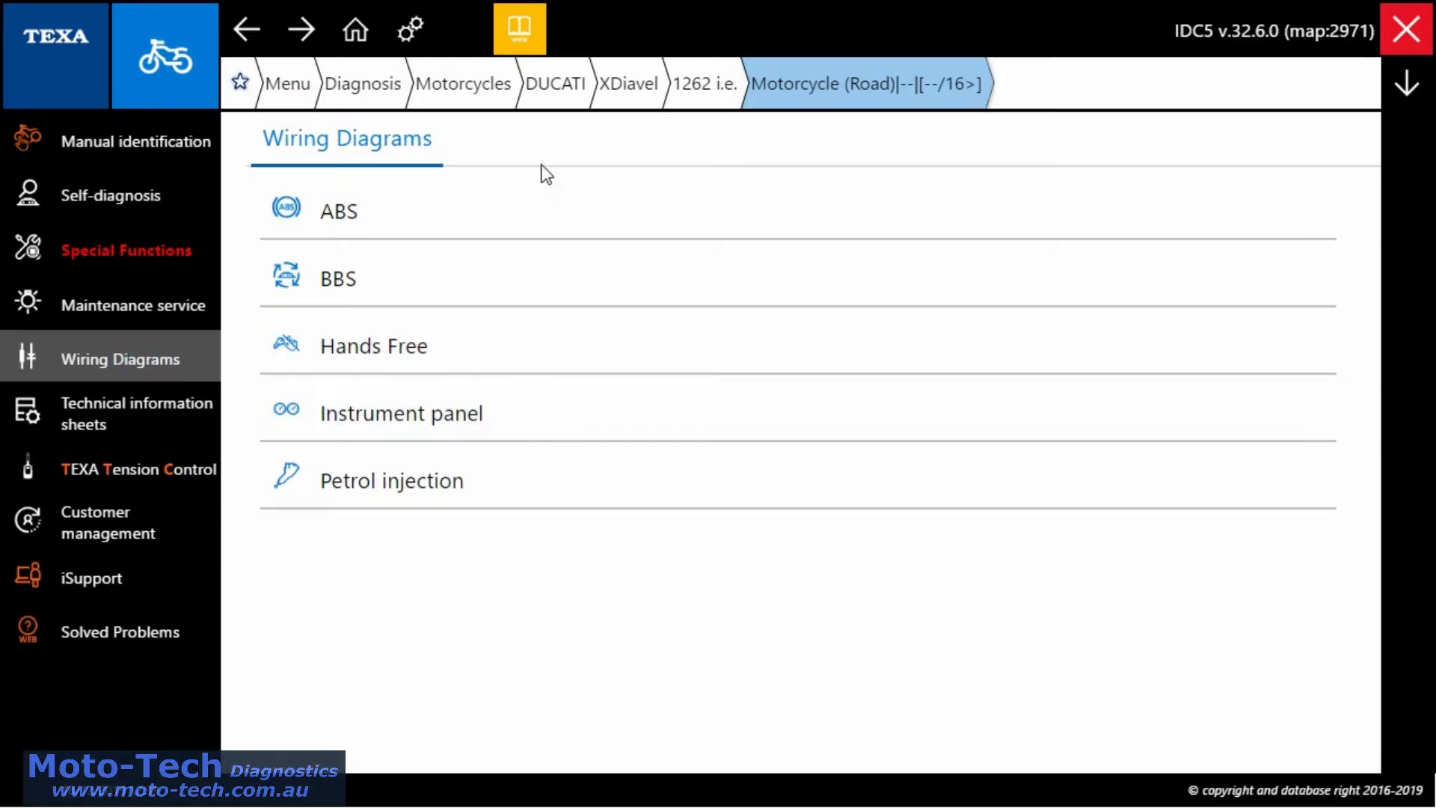
# - Open the Bosch ABS wiring diagram and read component locations such as E6 and the X3-2 fusebox
pyautogui.click(545, 201)
pyautogui.click(537, 265)
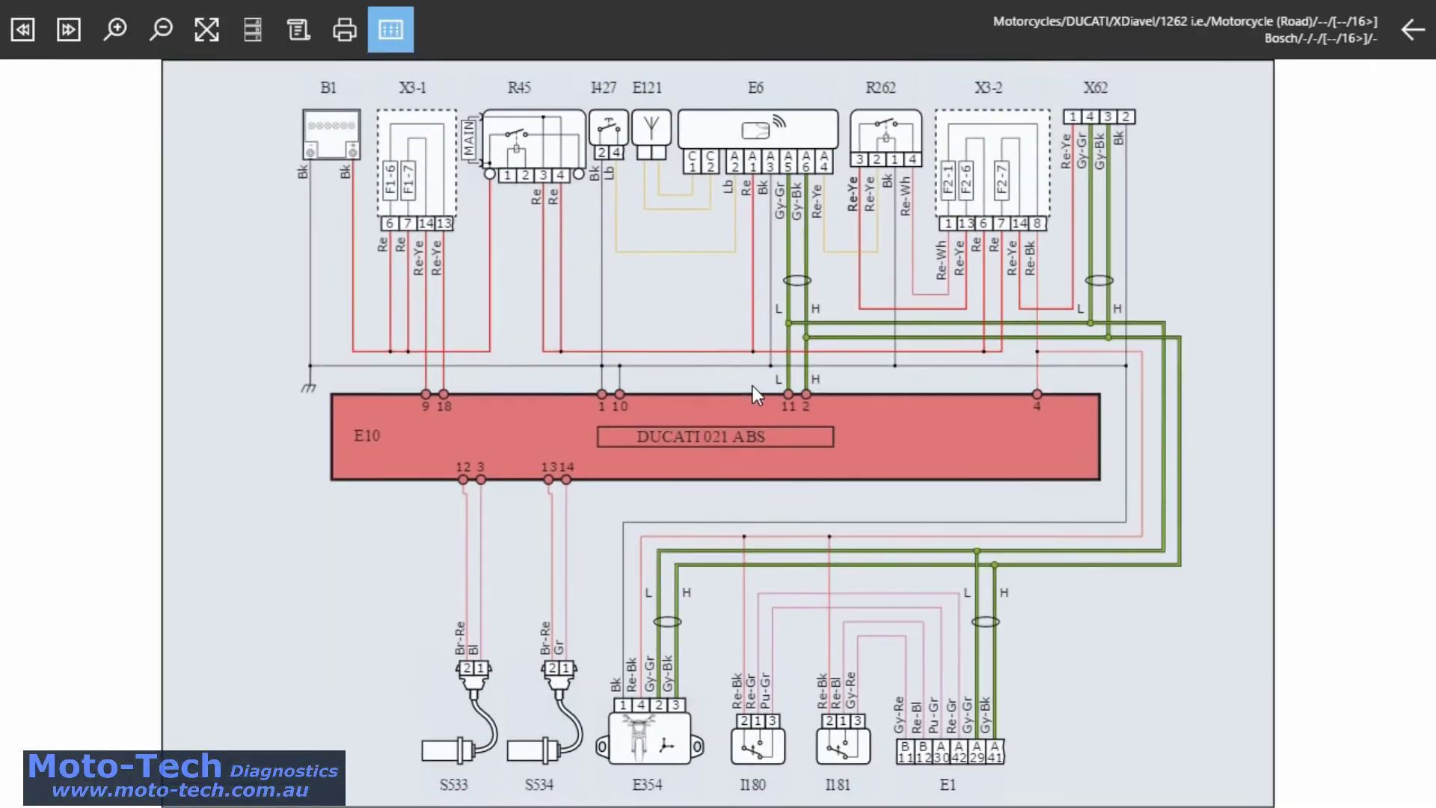
pyautogui.moveTo(560, 150)
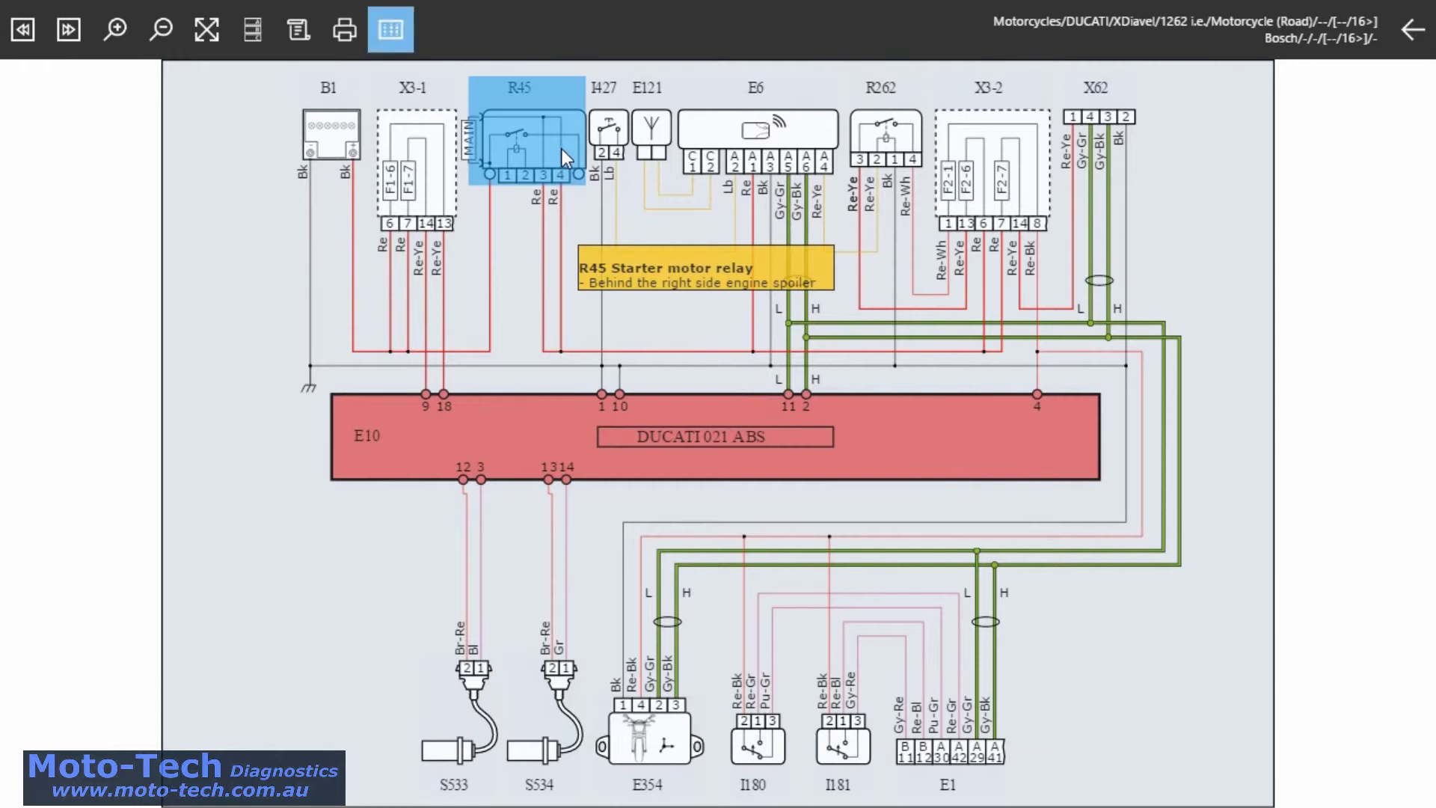
pyautogui.moveTo(608, 133)
pyautogui.moveTo(654, 127)
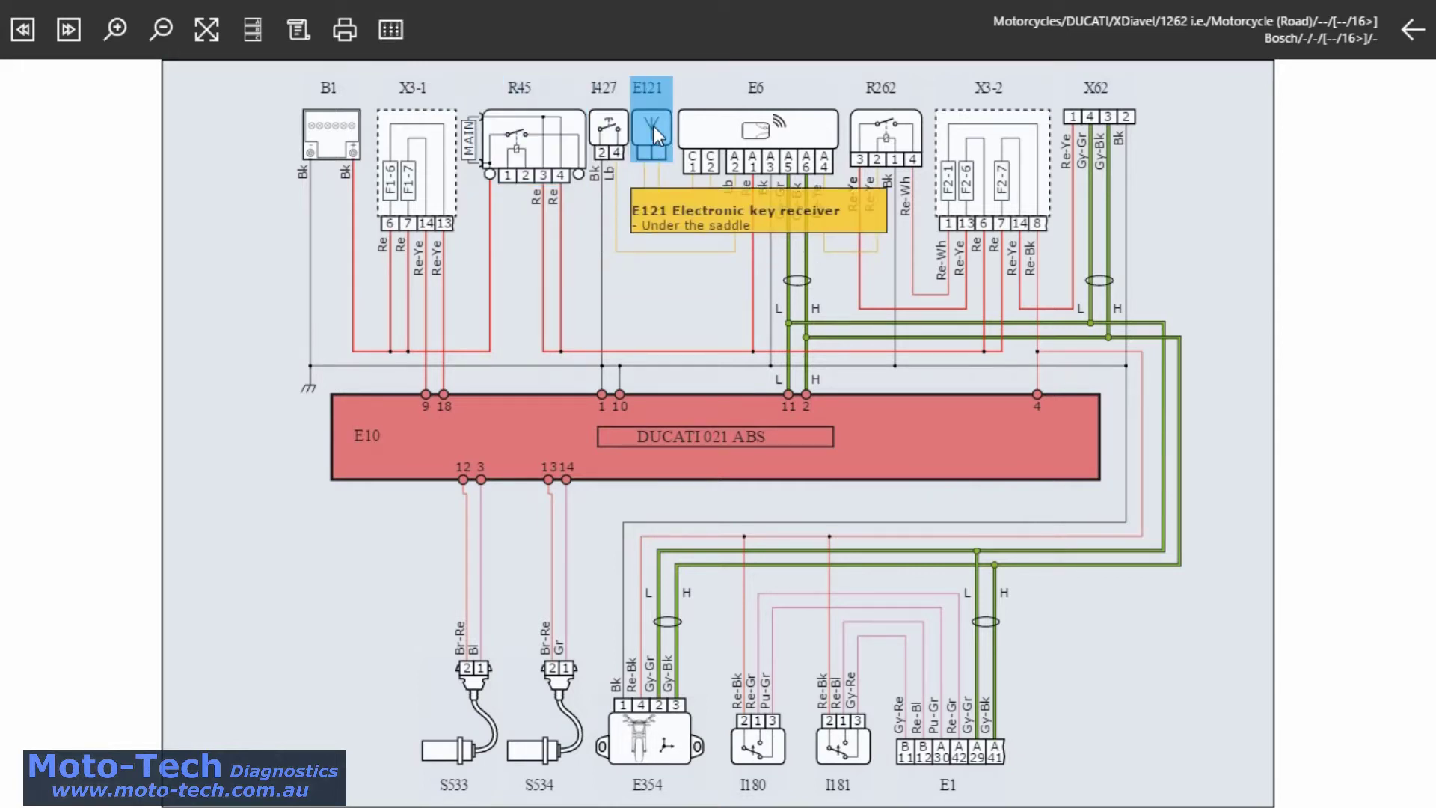
pyautogui.click(715, 123)
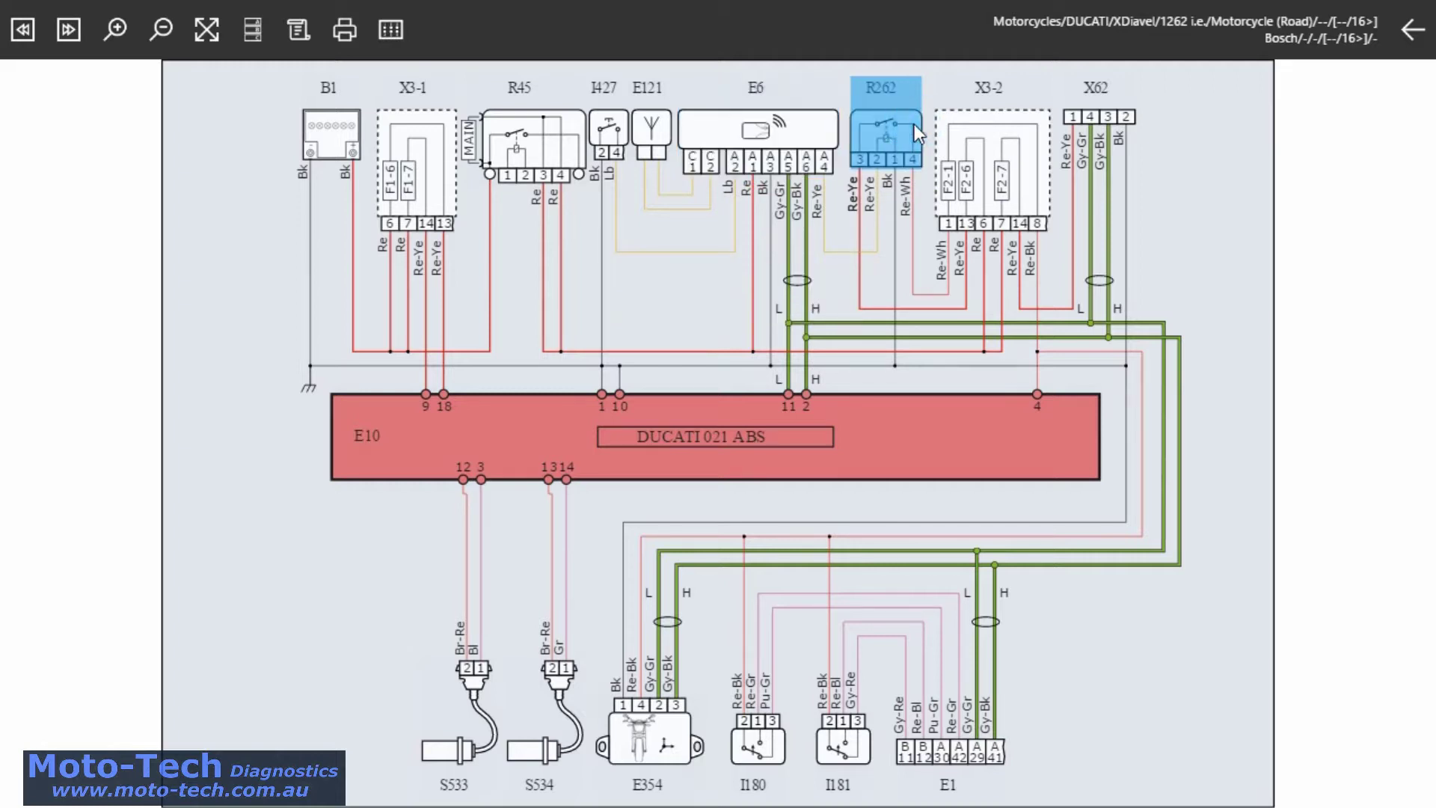
pyautogui.moveTo(990, 132)
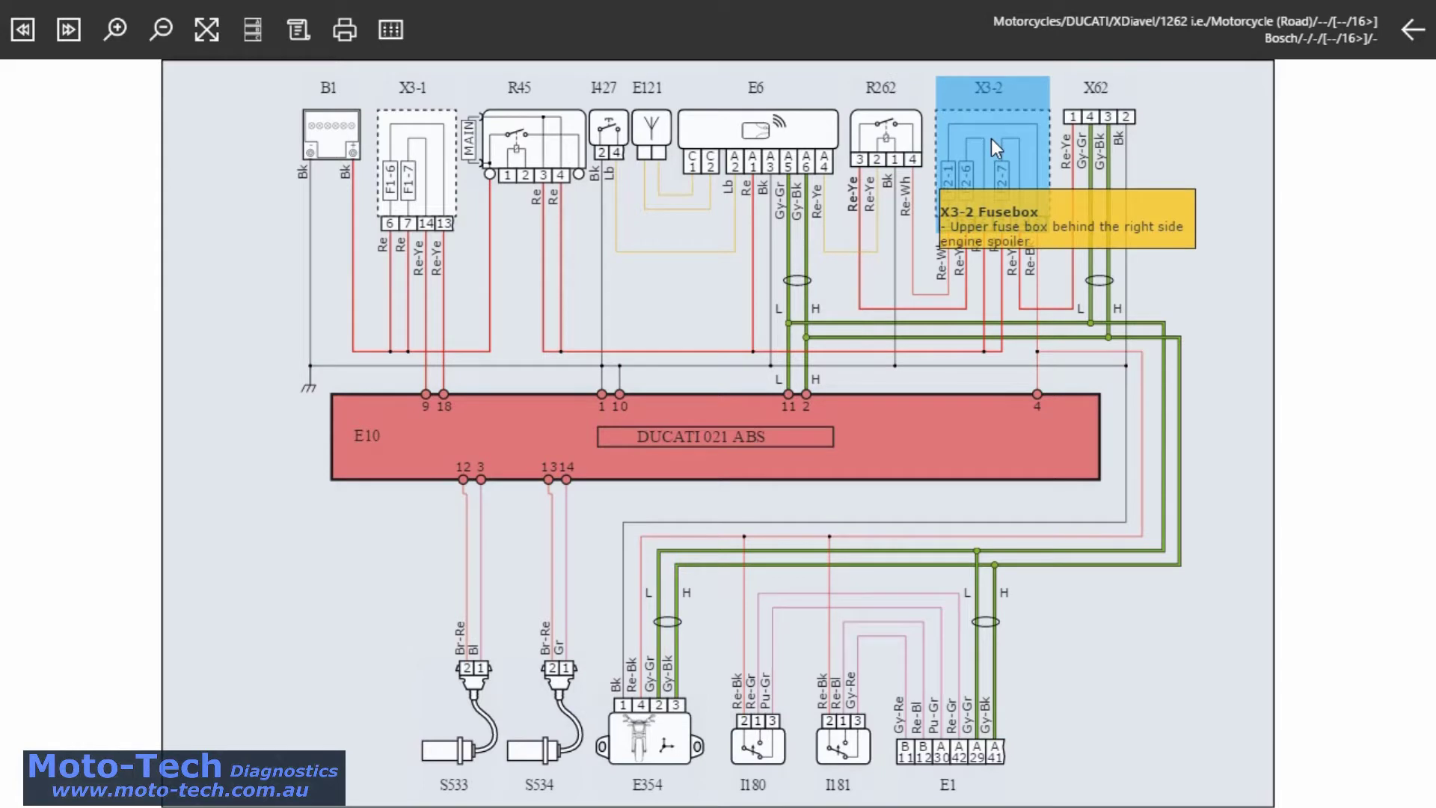
# - Open the Clutch/brake switch card for rear brake switch I181 and read it down to the malfunction notes
pyautogui.click(855, 742)
pyautogui.moveTo(849, 717)
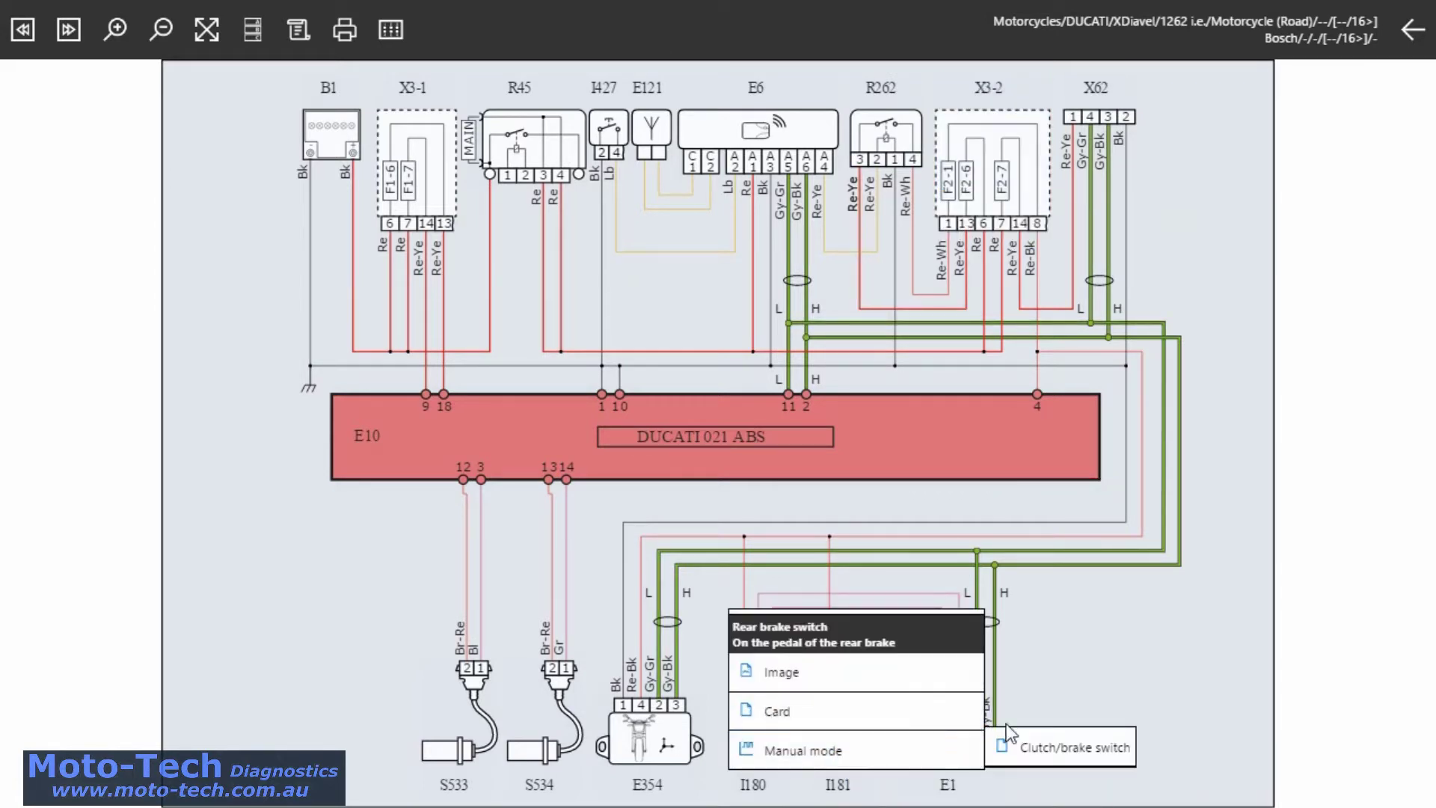
pyautogui.click(1044, 742)
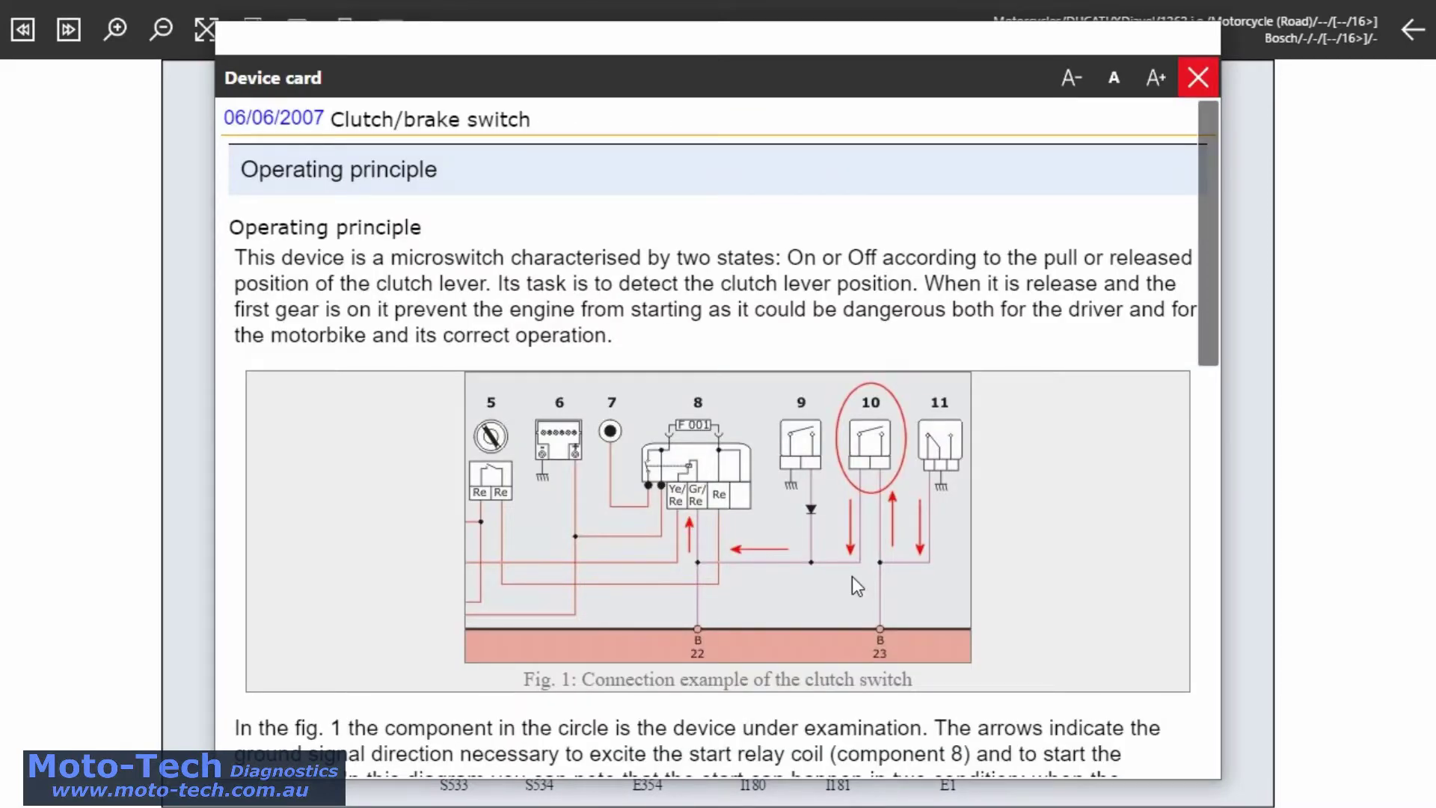
pyautogui.scroll(-5, 851, 583)
pyautogui.scroll(-5, 852, 577)
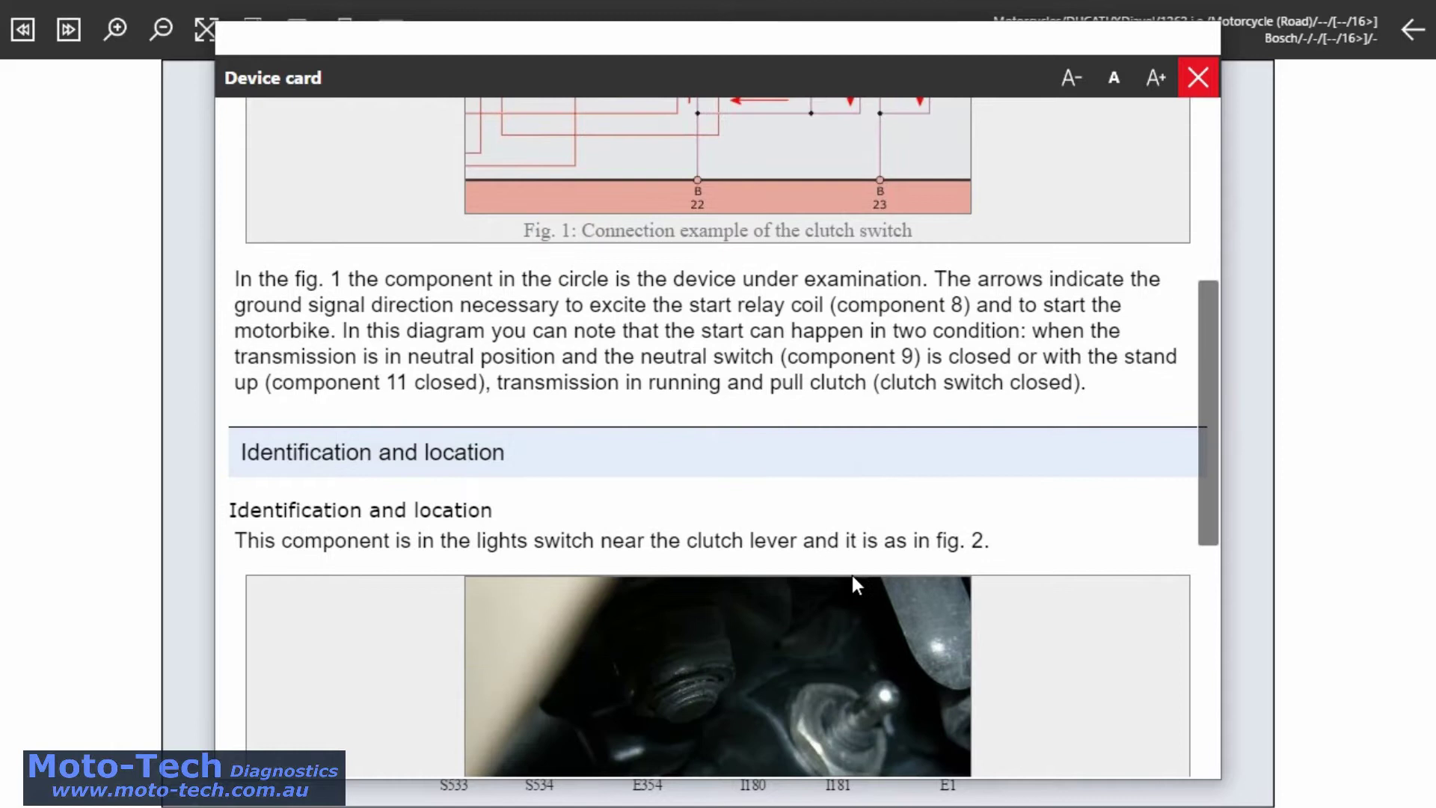
pyautogui.scroll(-2, 852, 583)
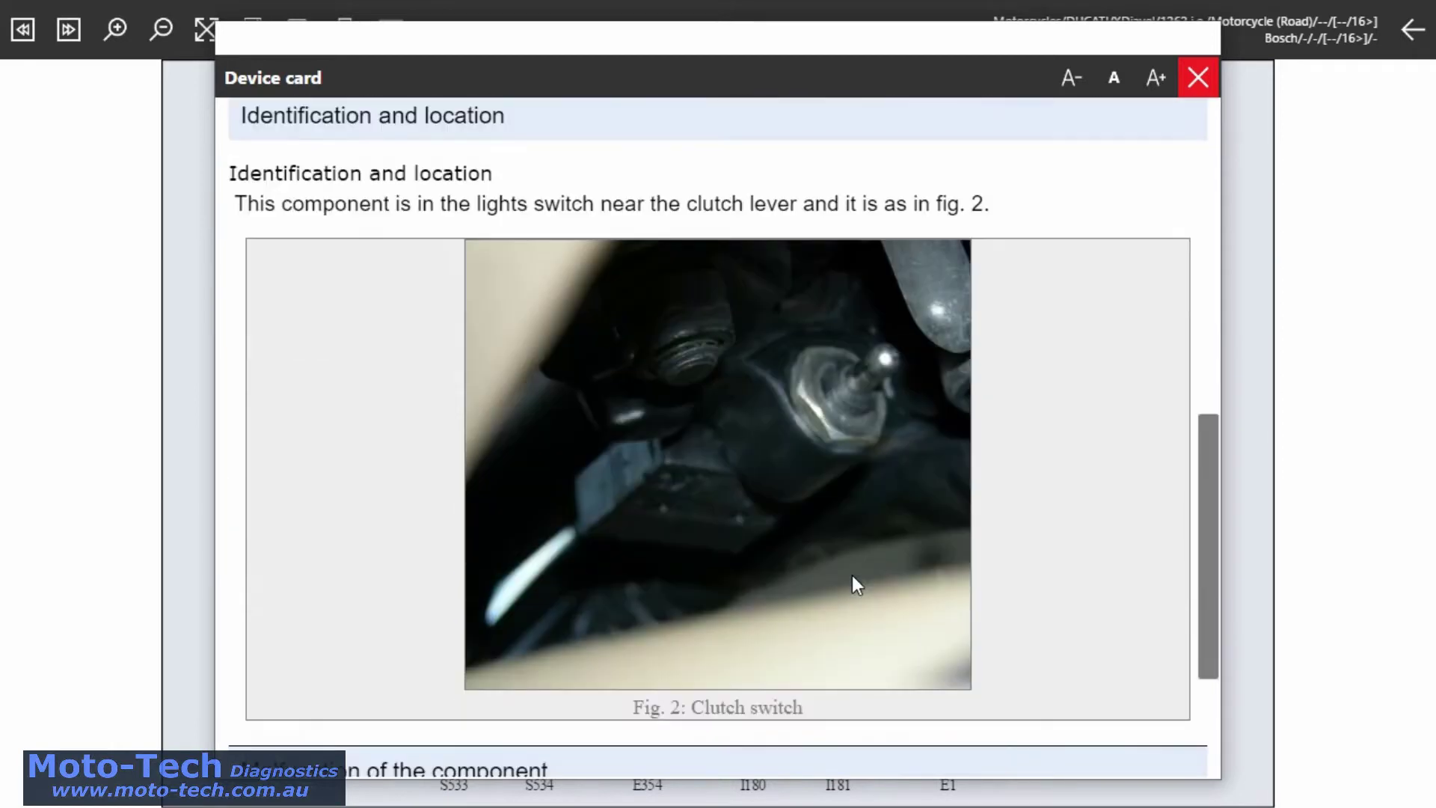
pyautogui.scroll(-2, 853, 583)
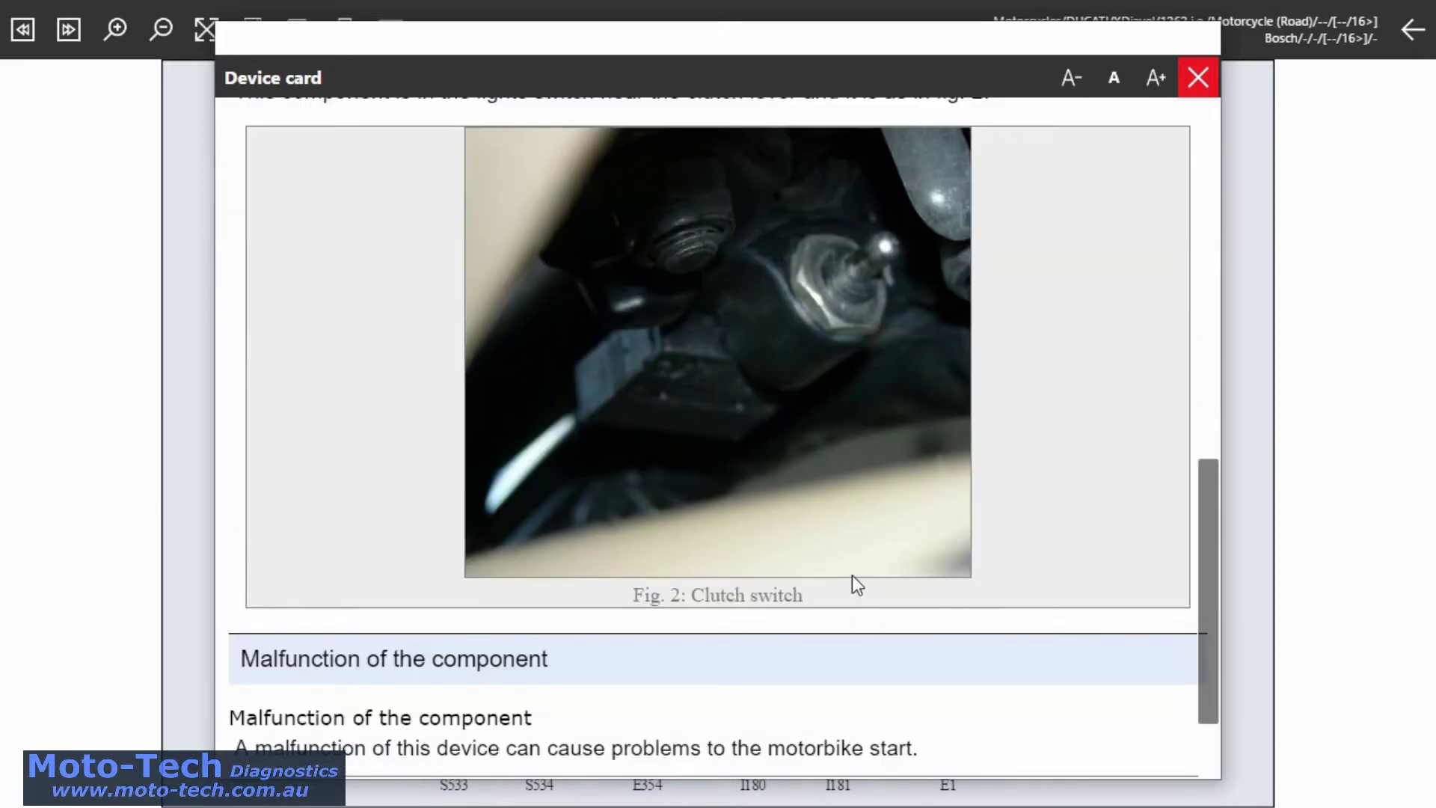
pyautogui.scroll(-2, 853, 577)
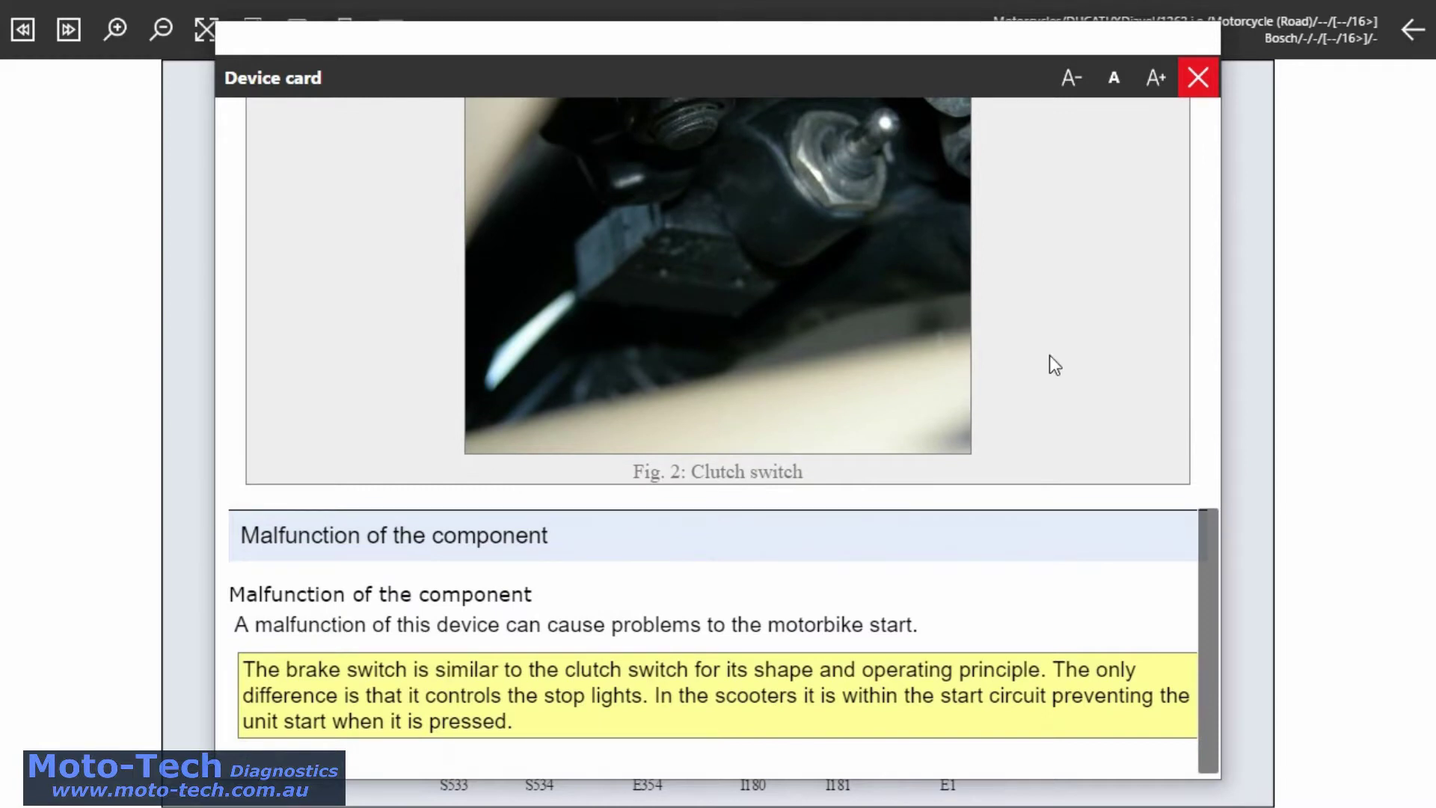
# - Close the device card and check the details for S534, E354, I180 and ABS control unit E10
pyautogui.click(1194, 82)
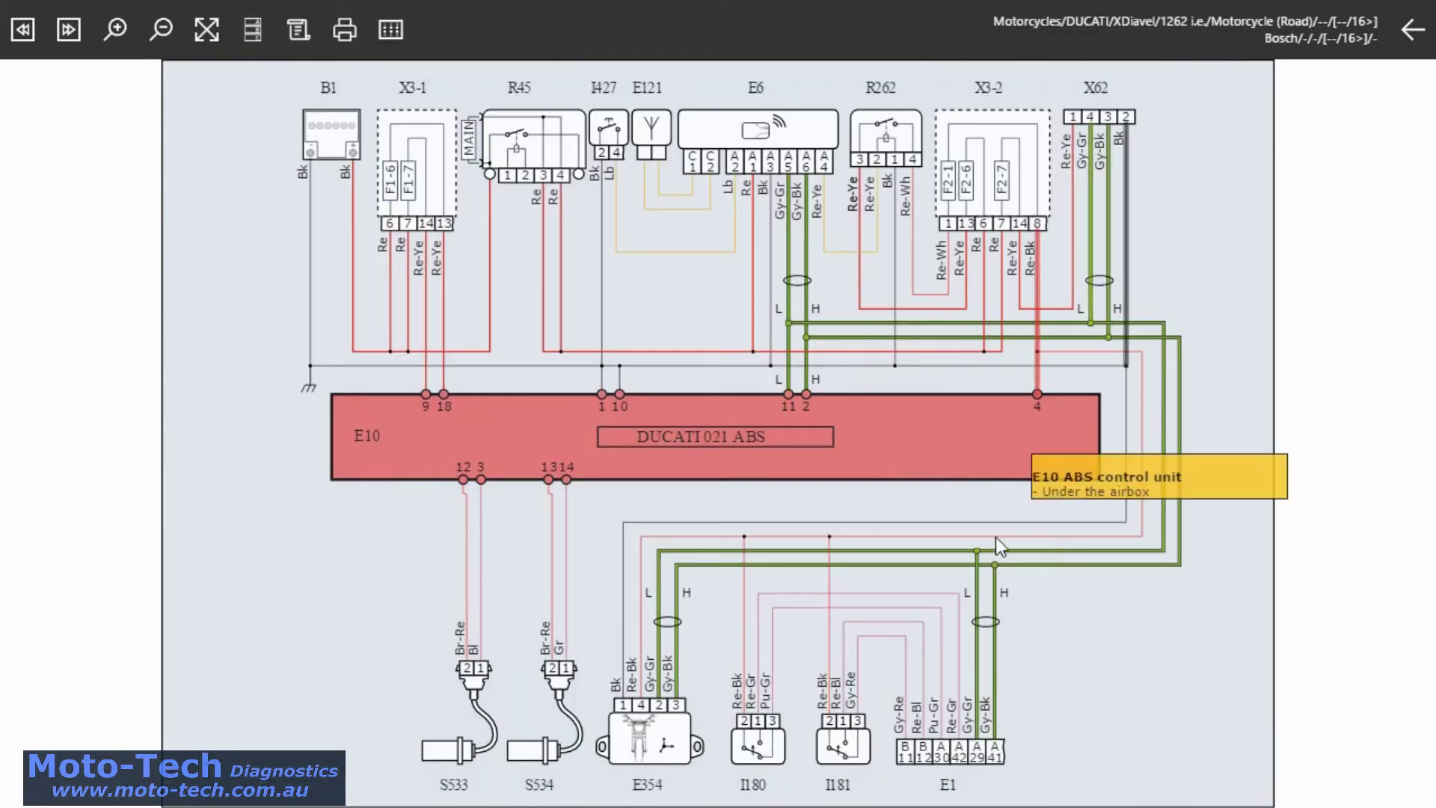
pyautogui.click(518, 752)
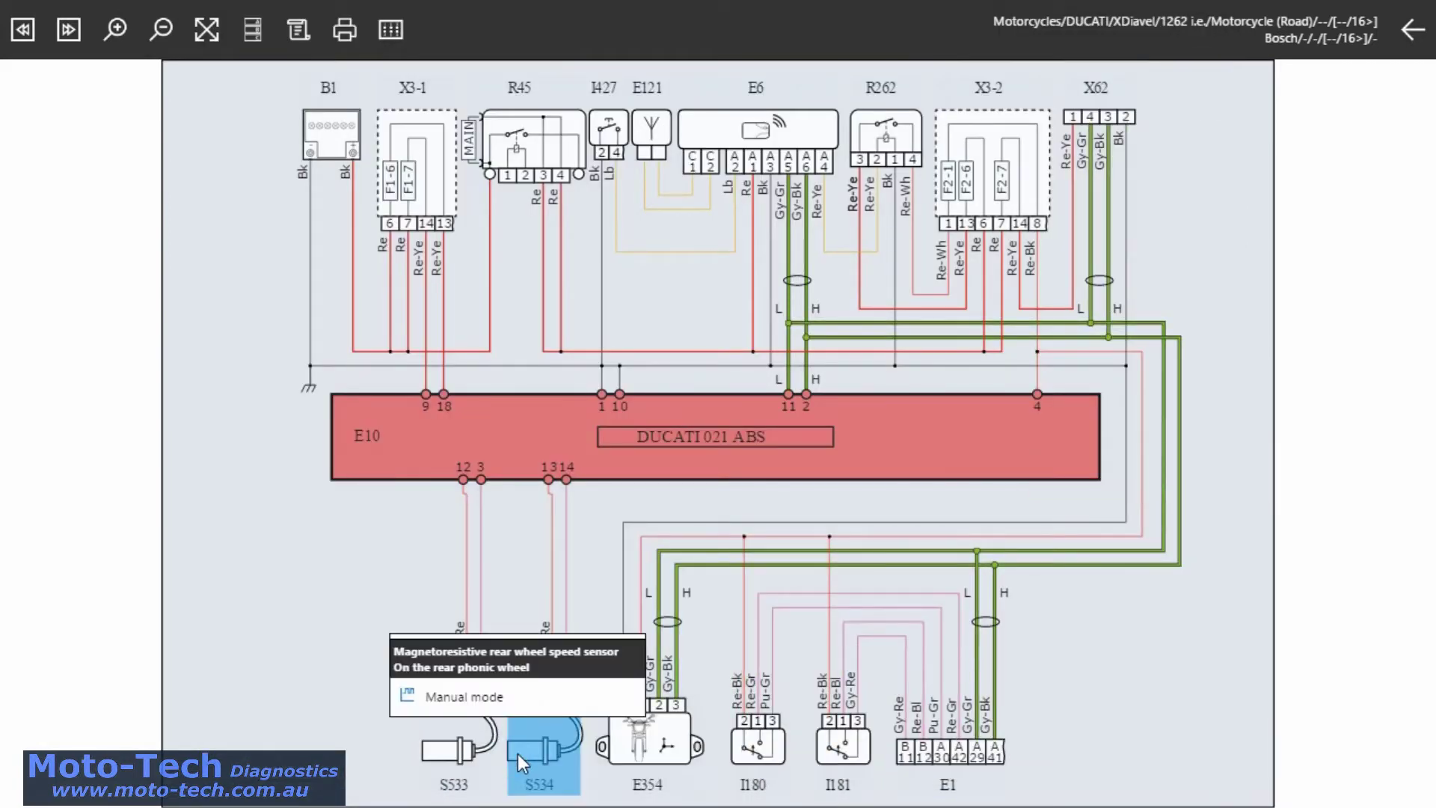
pyautogui.click(672, 732)
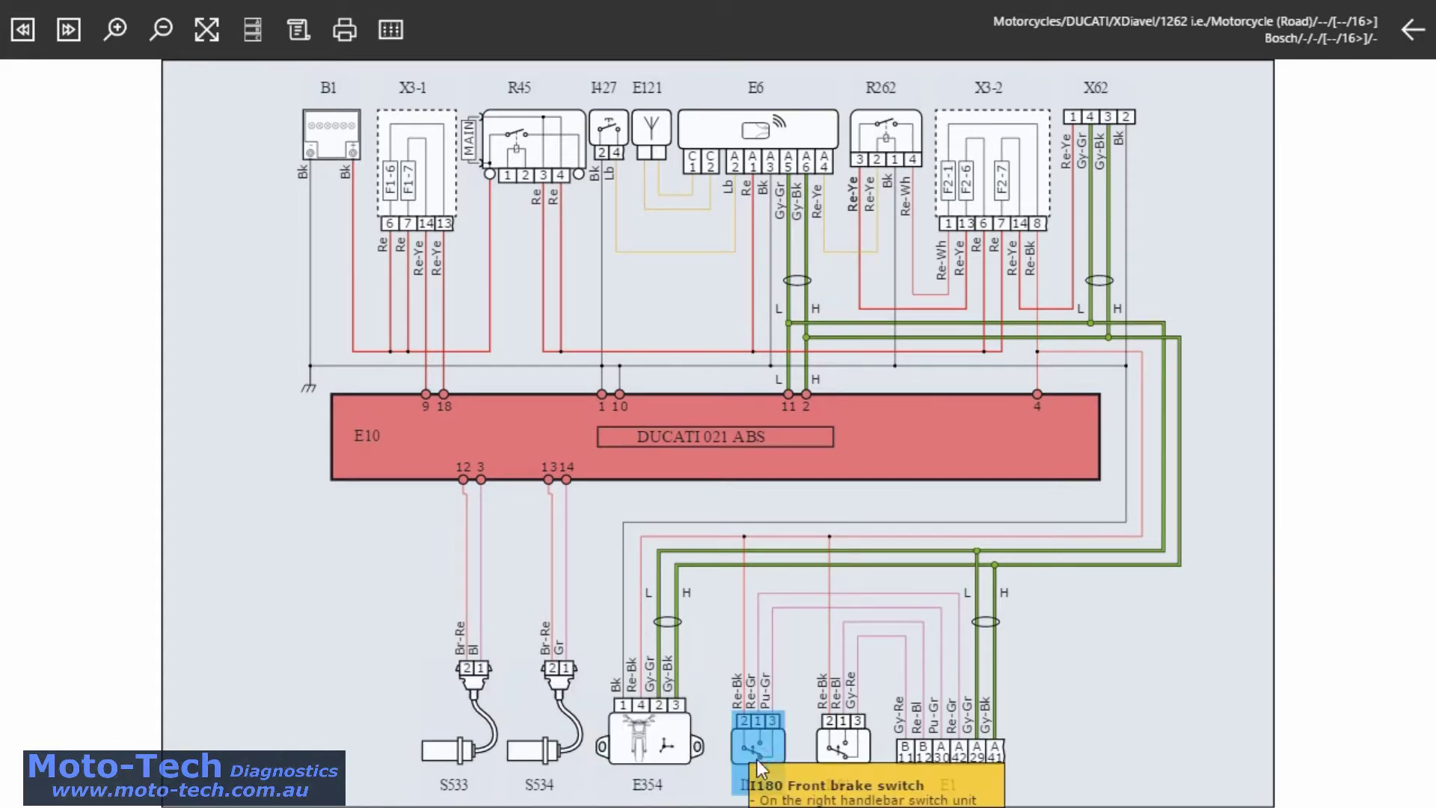
pyautogui.click(757, 759)
pyautogui.moveTo(768, 729)
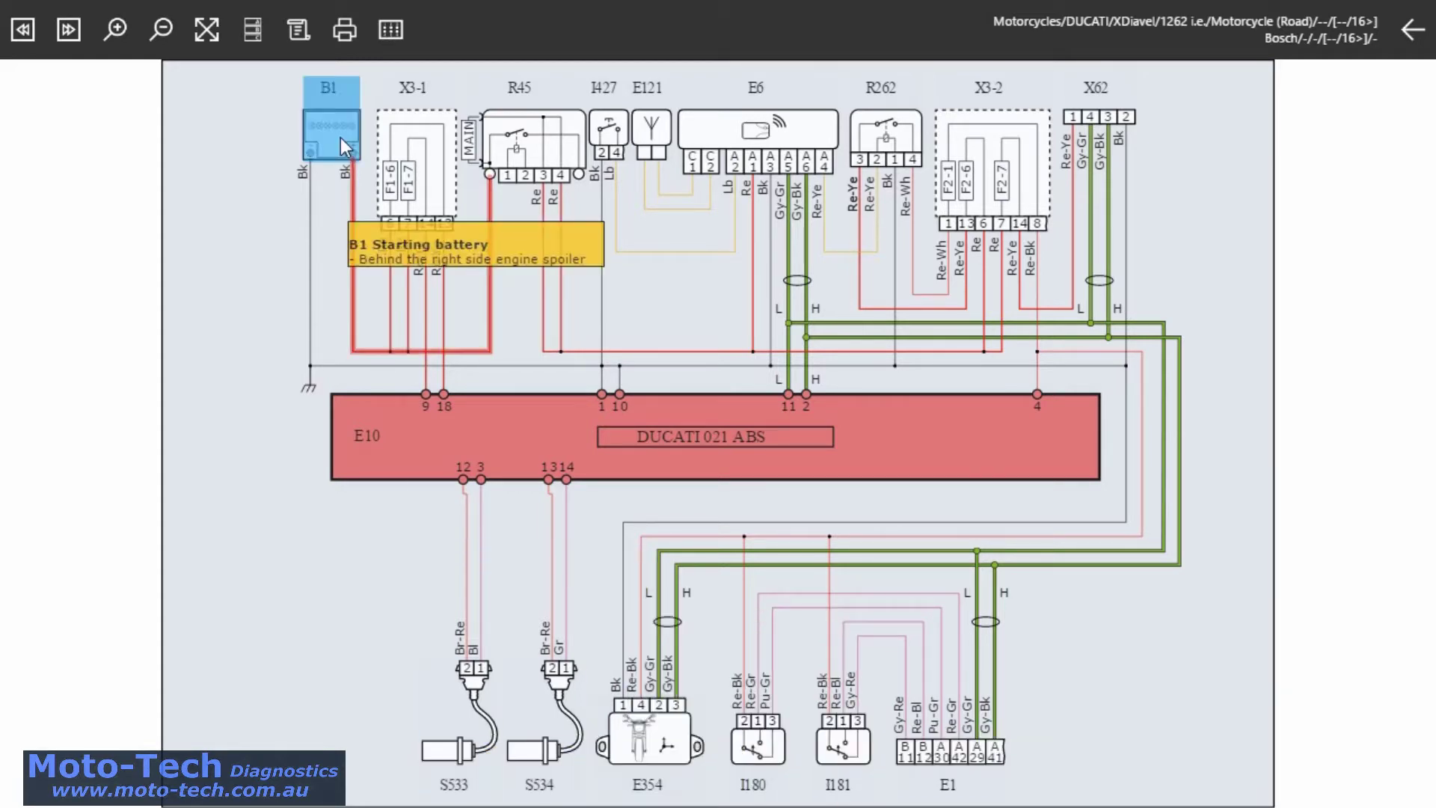
pyautogui.click(982, 424)
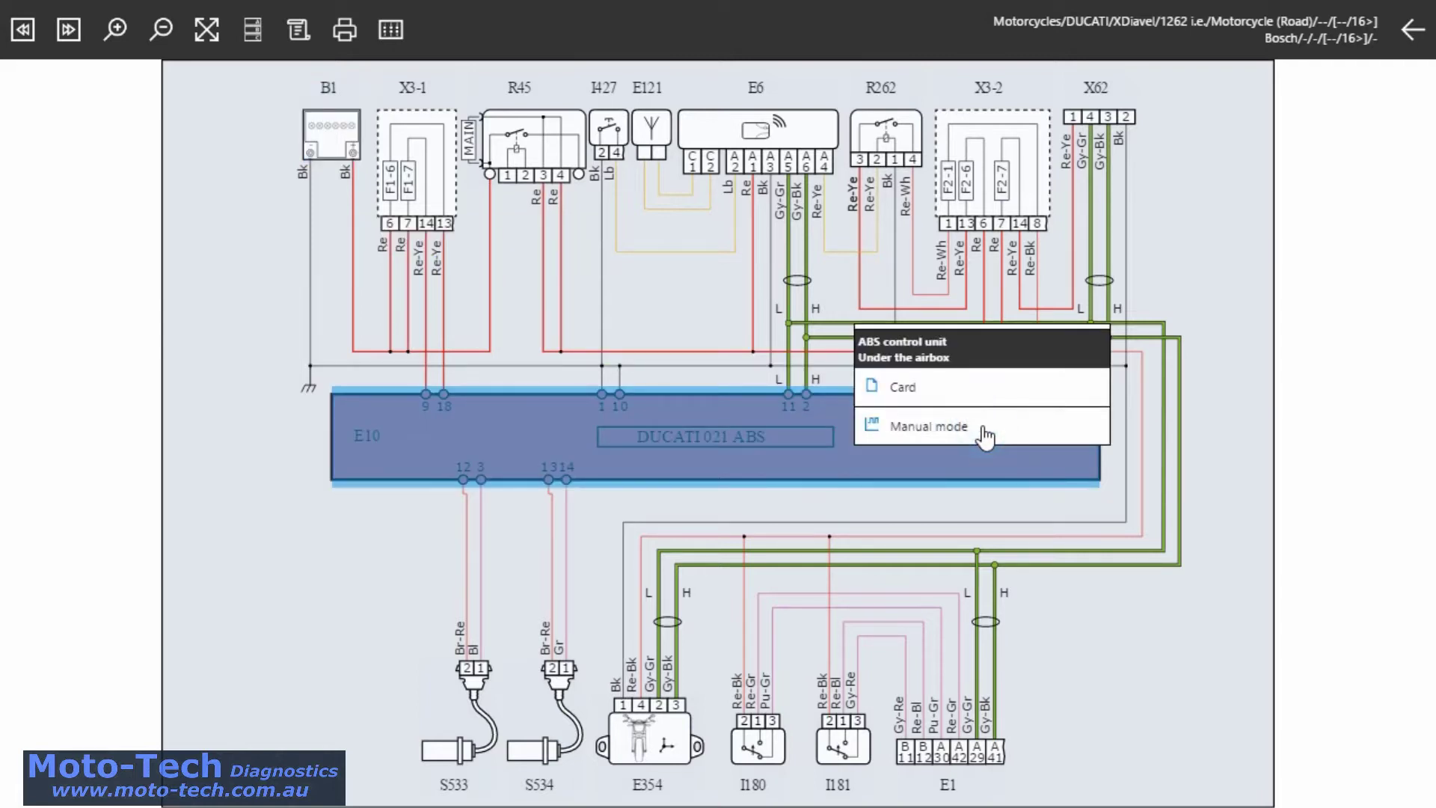
pyautogui.moveTo(968, 405)
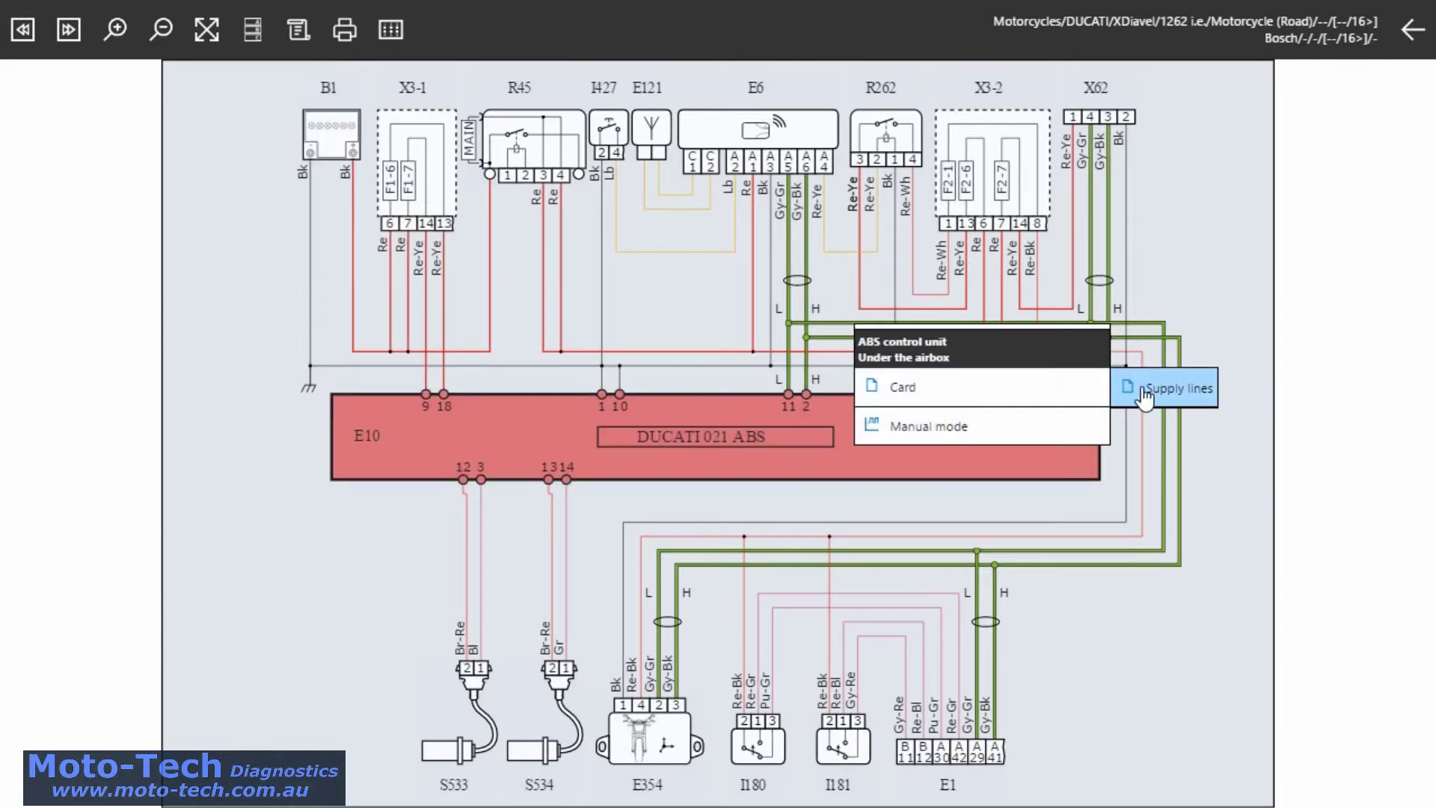
# - Return to the wiring diagrams list and open the Egicon BBS diagram
pyautogui.click(1412, 30)
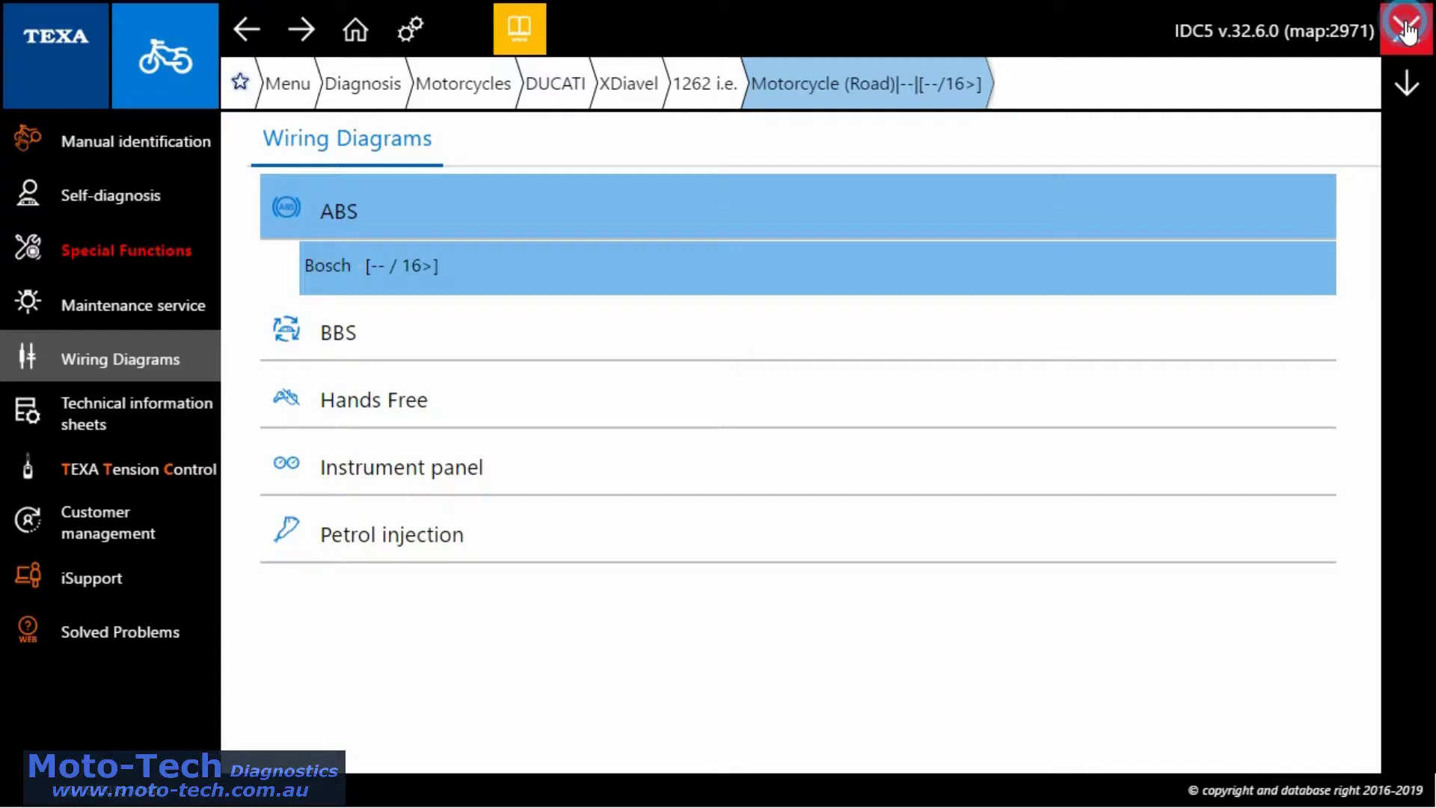
pyautogui.click(665, 332)
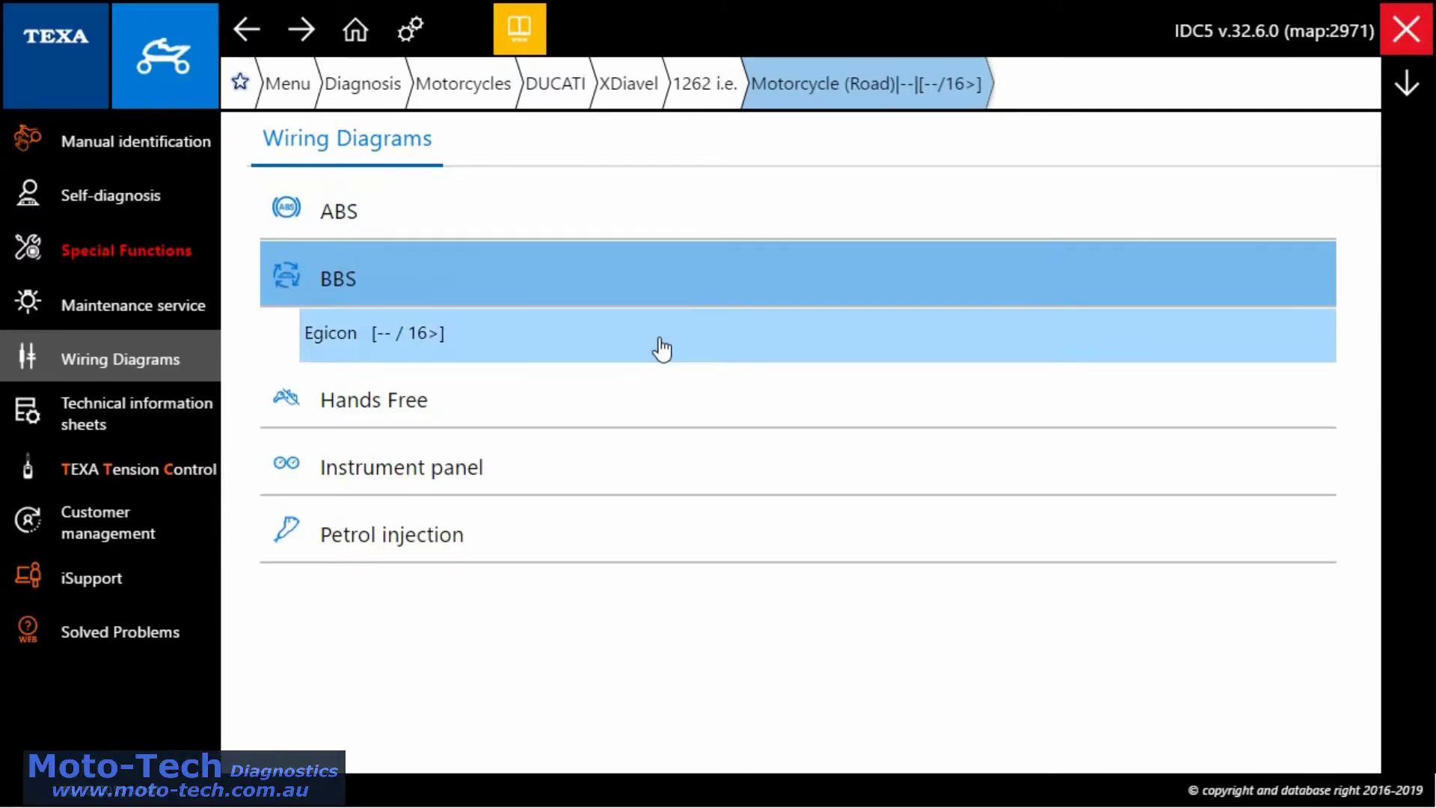
pyautogui.click(658, 337)
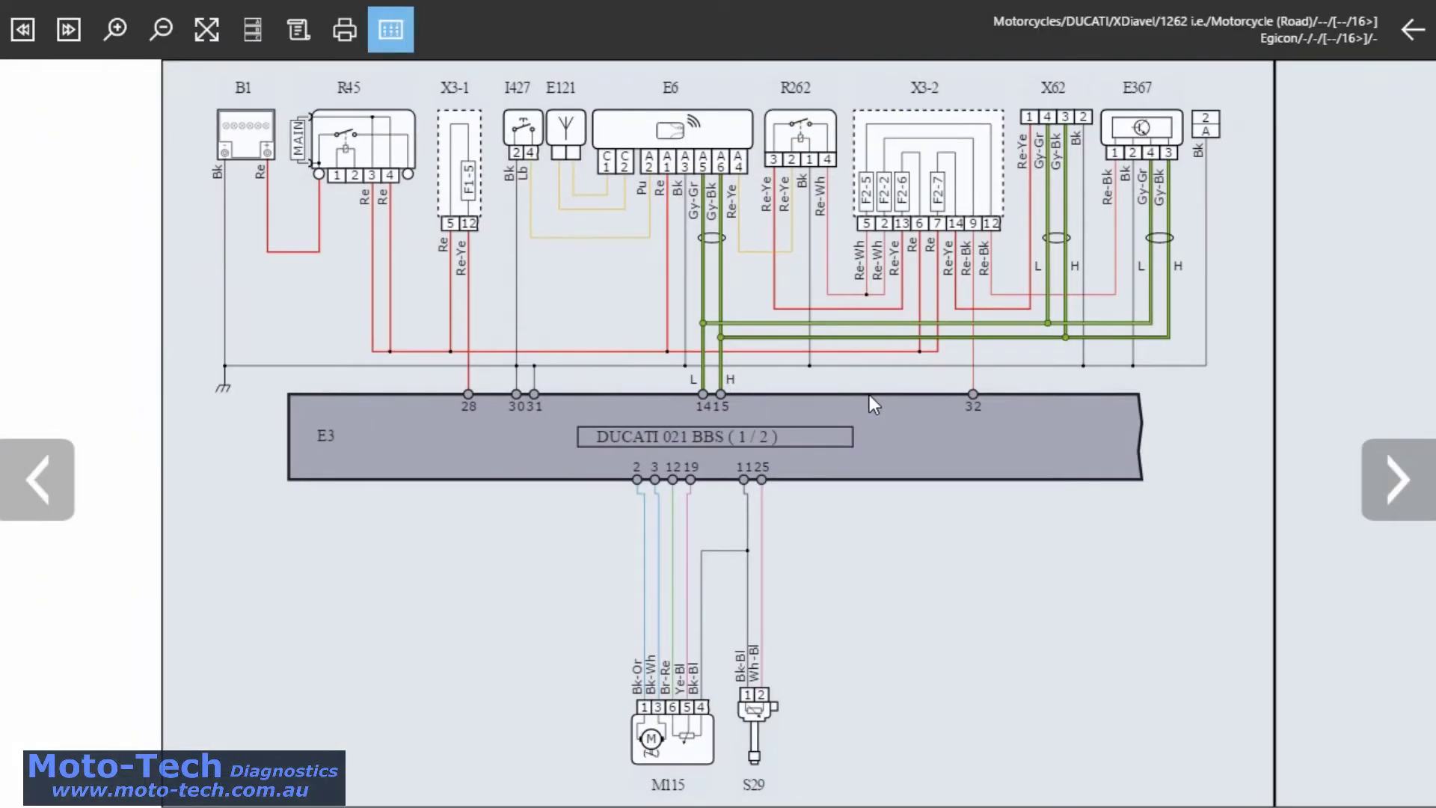
# - Check E3 and E6, then open the Negative activation card for starter motor relay R45
pyautogui.click(897, 421)
pyautogui.moveTo(900, 397)
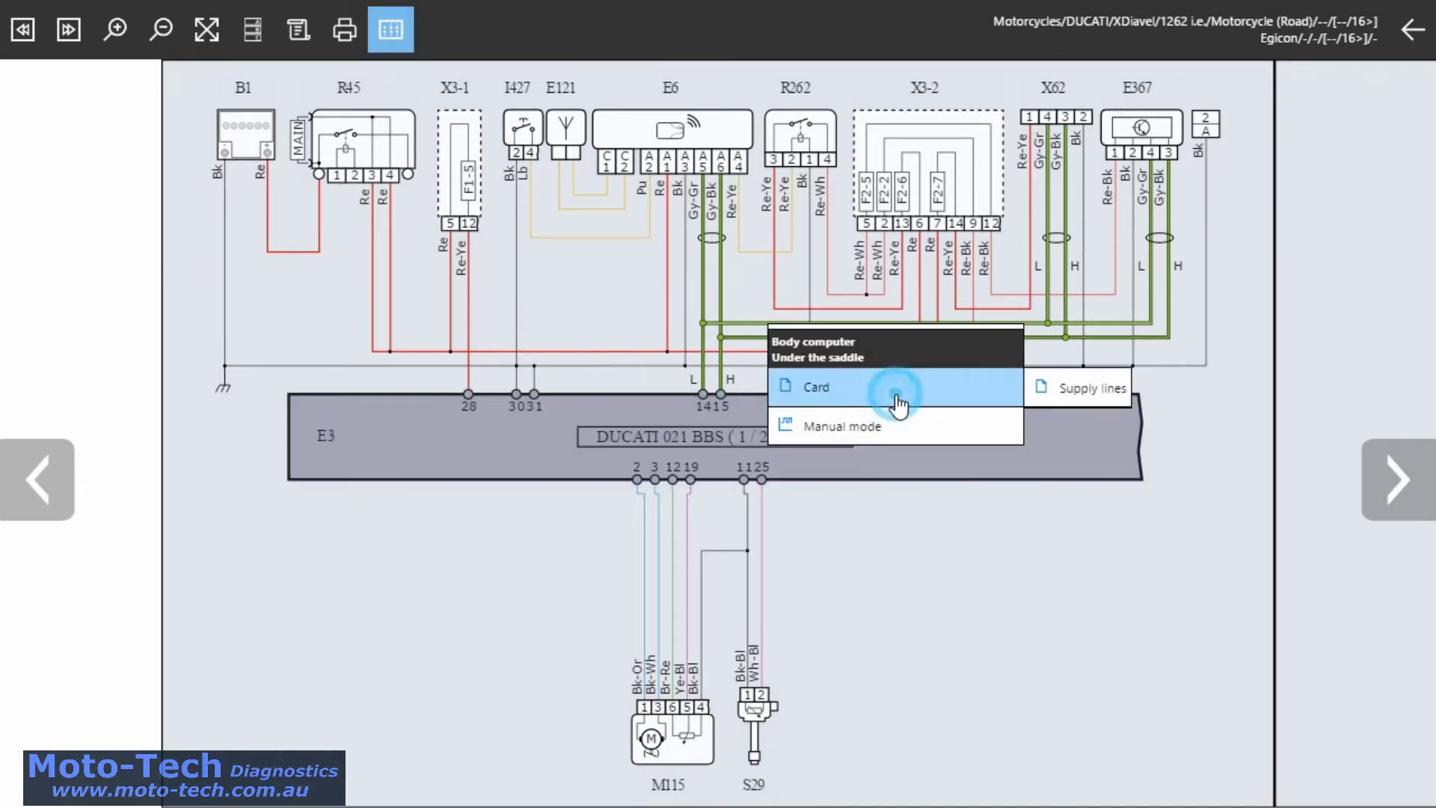
pyautogui.click(694, 132)
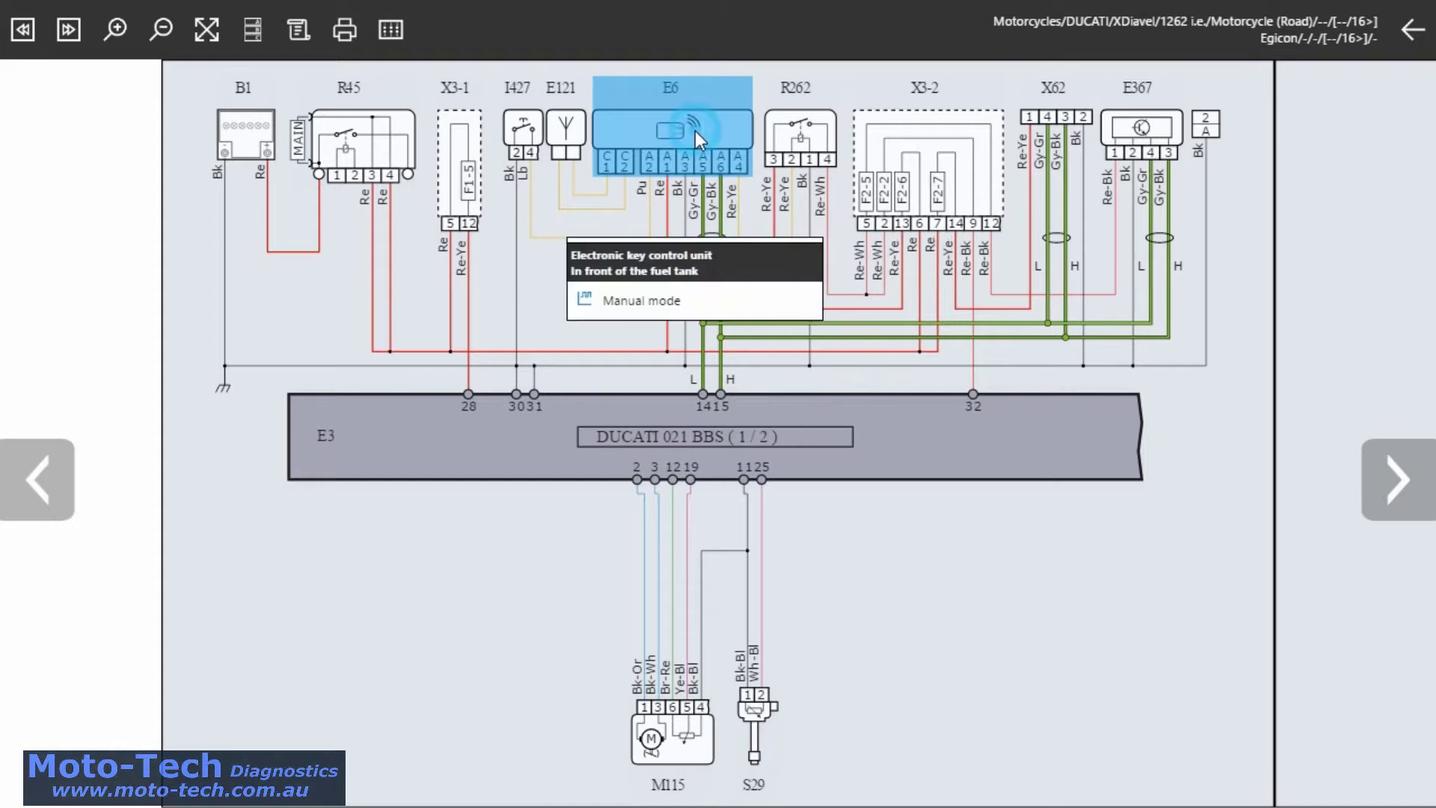
pyautogui.click(371, 132)
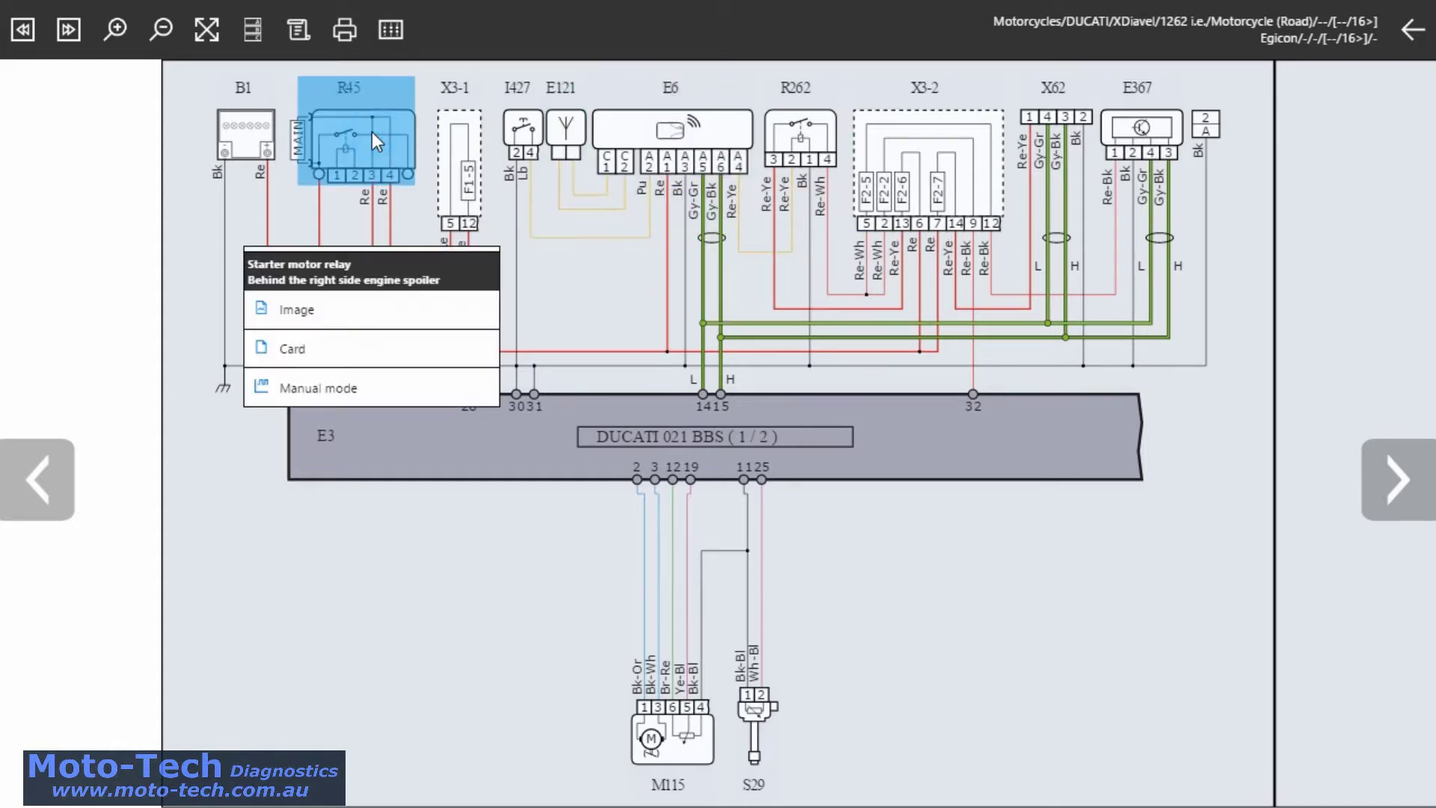
pyautogui.moveTo(352, 357)
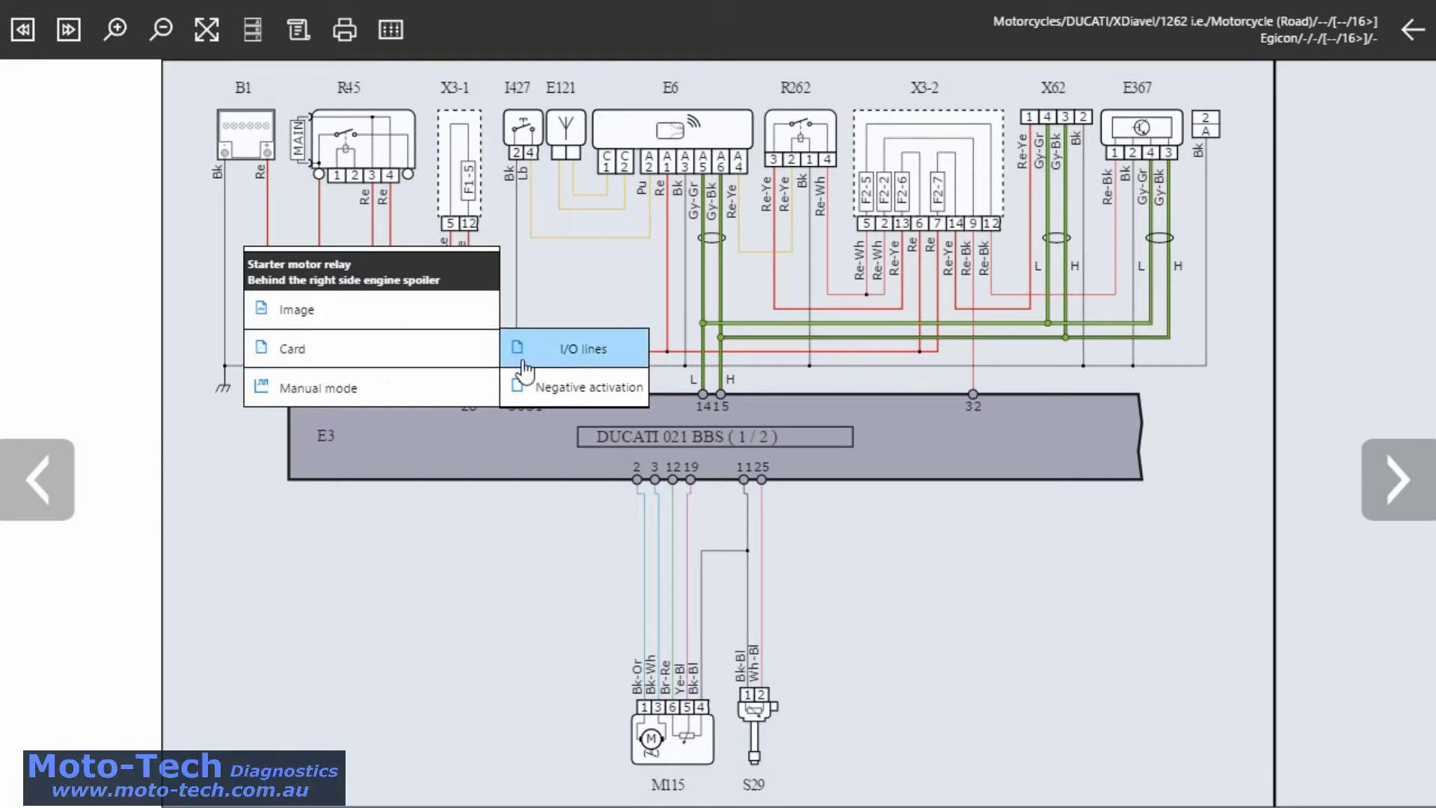
pyautogui.click(546, 392)
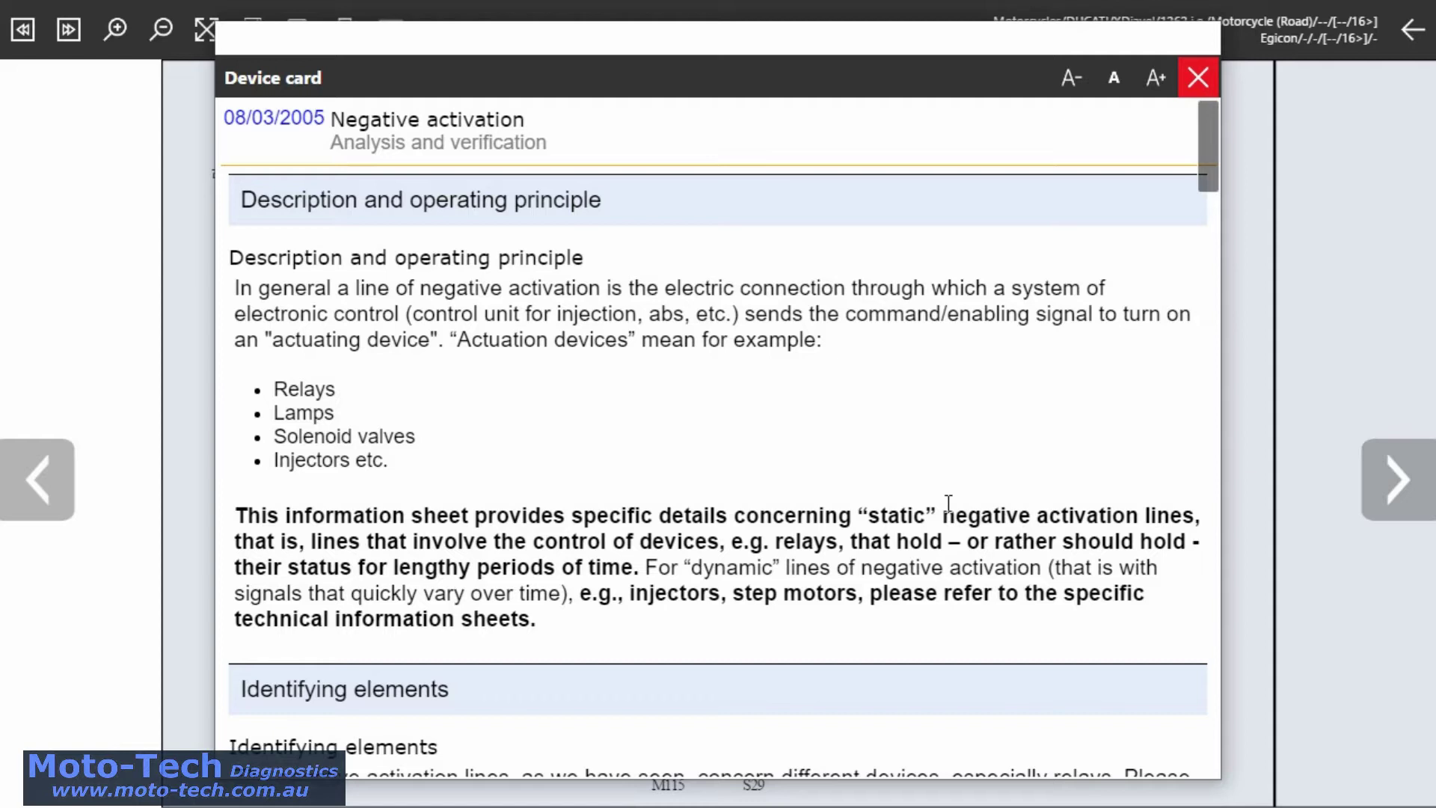
# - Read down through the R45 Negative activation device card
pyautogui.scroll(-2, 948, 503)
pyautogui.scroll(-4, 949, 503)
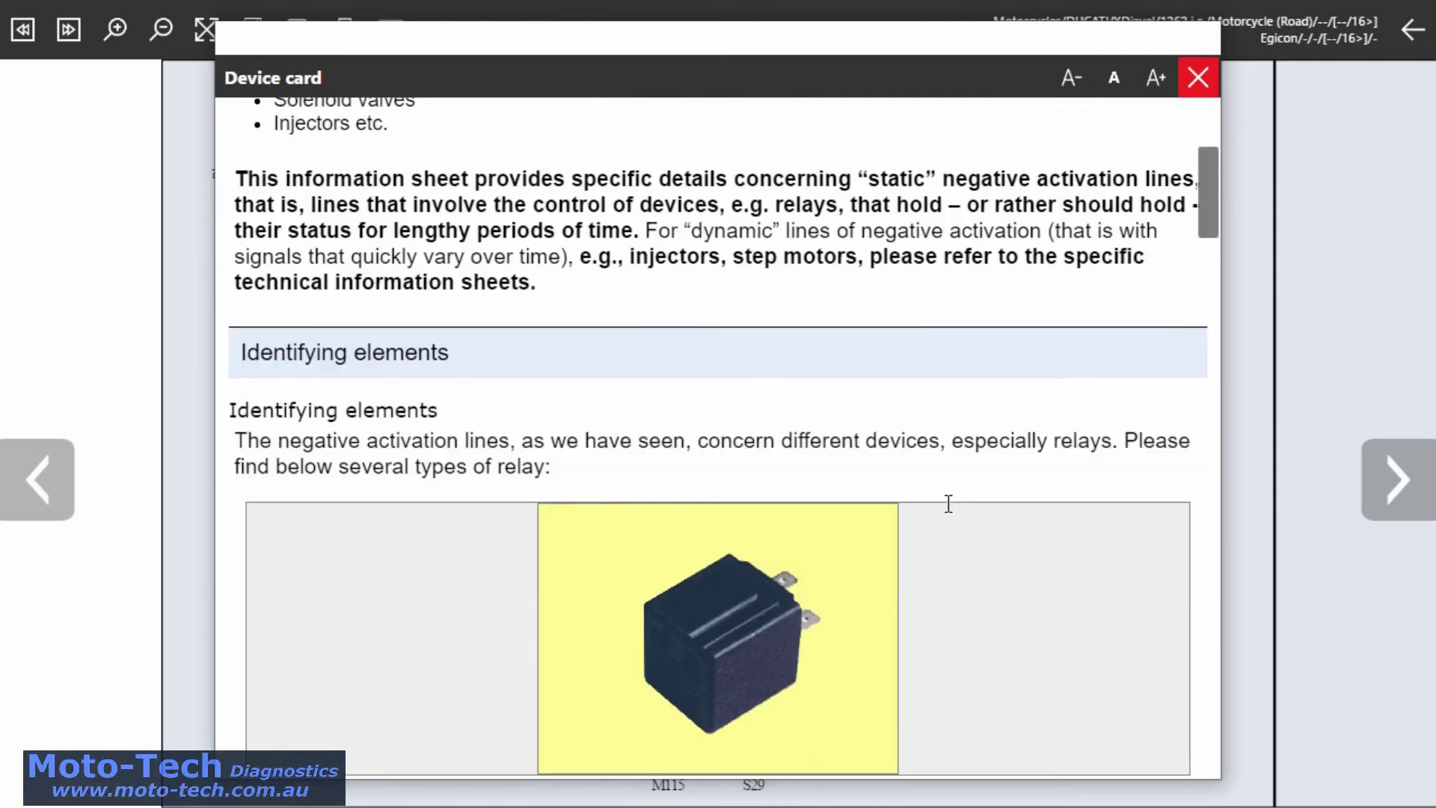
pyautogui.scroll(-2, 1150, 546)
pyautogui.scroll(-6, 1149, 549)
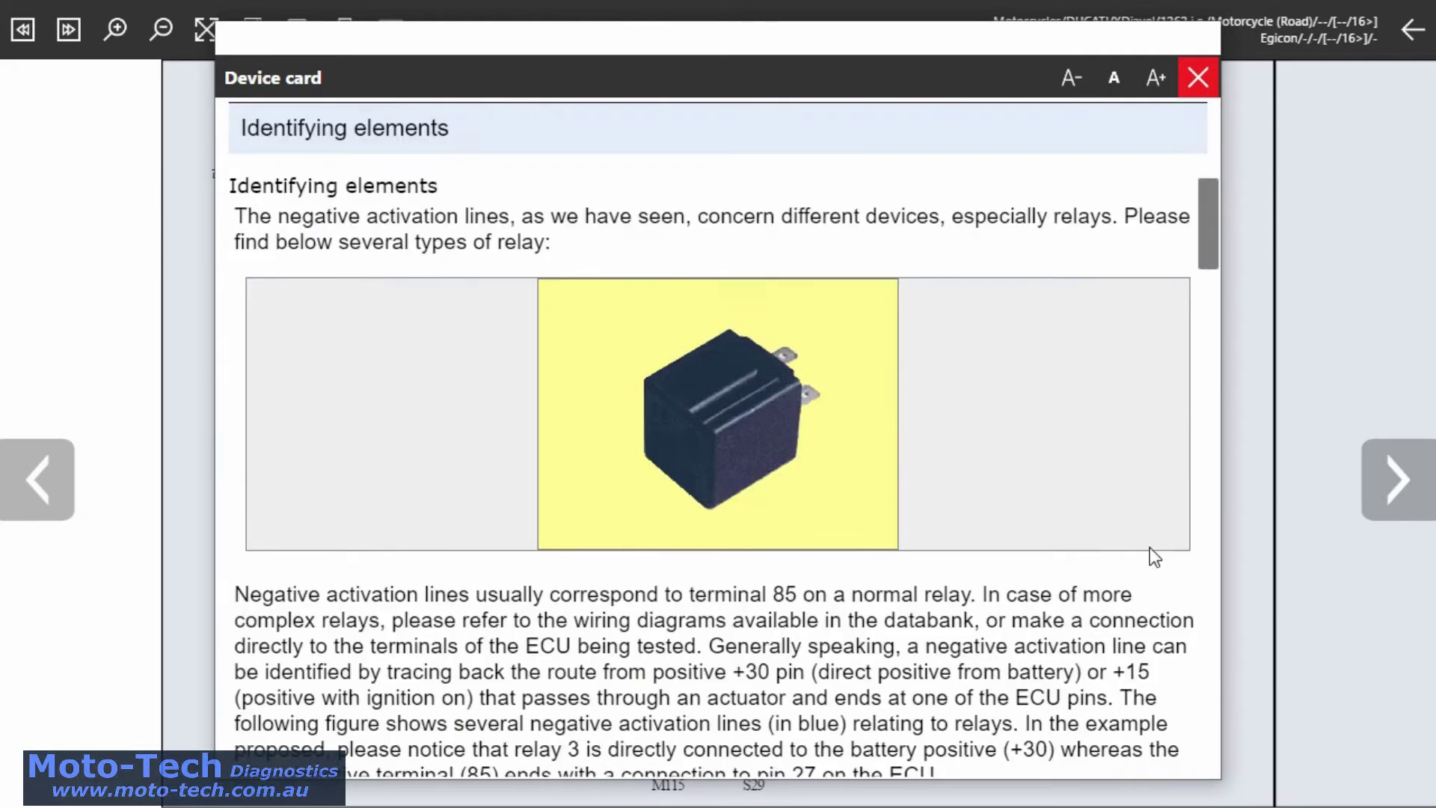
pyautogui.scroll(-2, 1144, 550)
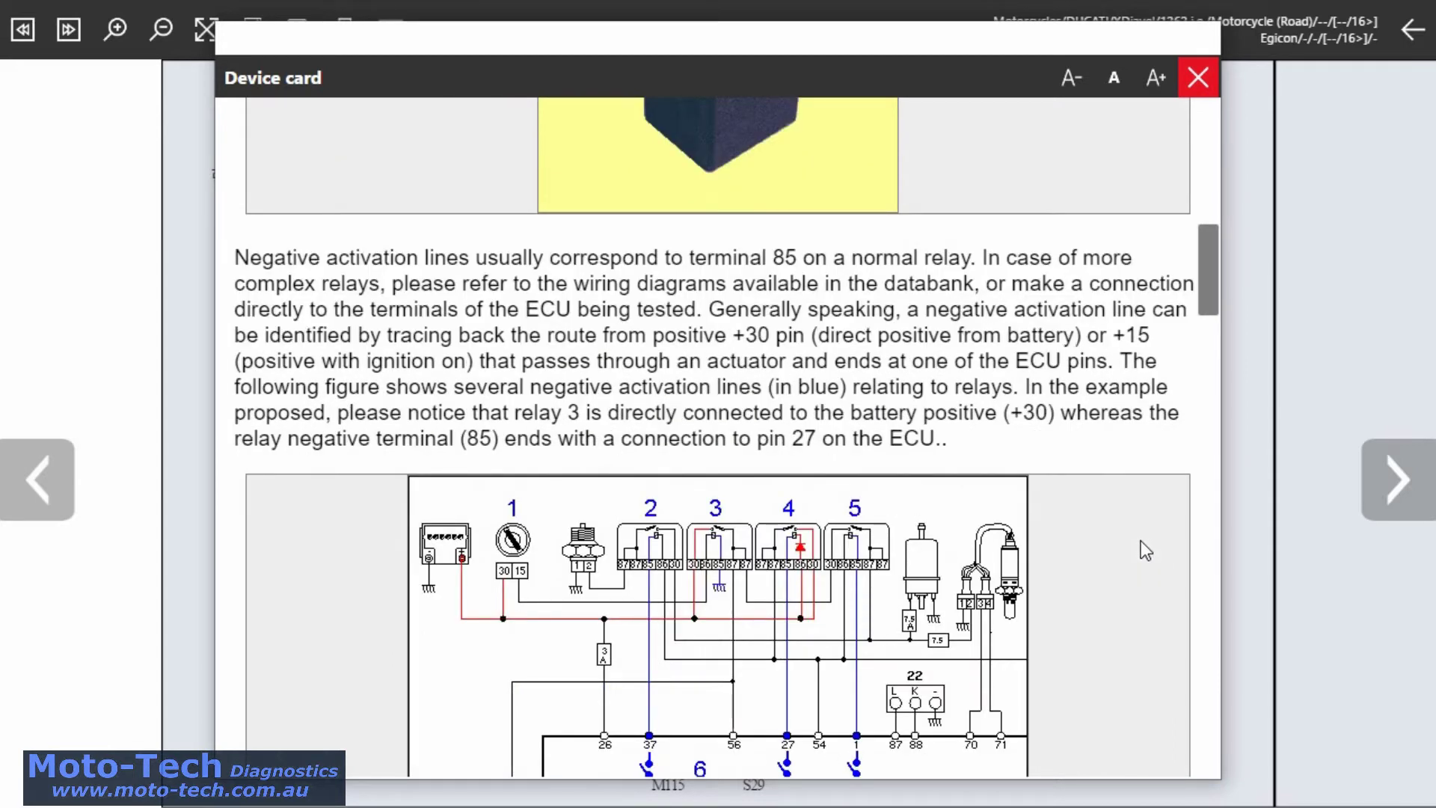
pyautogui.scroll(-2, 1144, 549)
pyautogui.scroll(-4, 1144, 549)
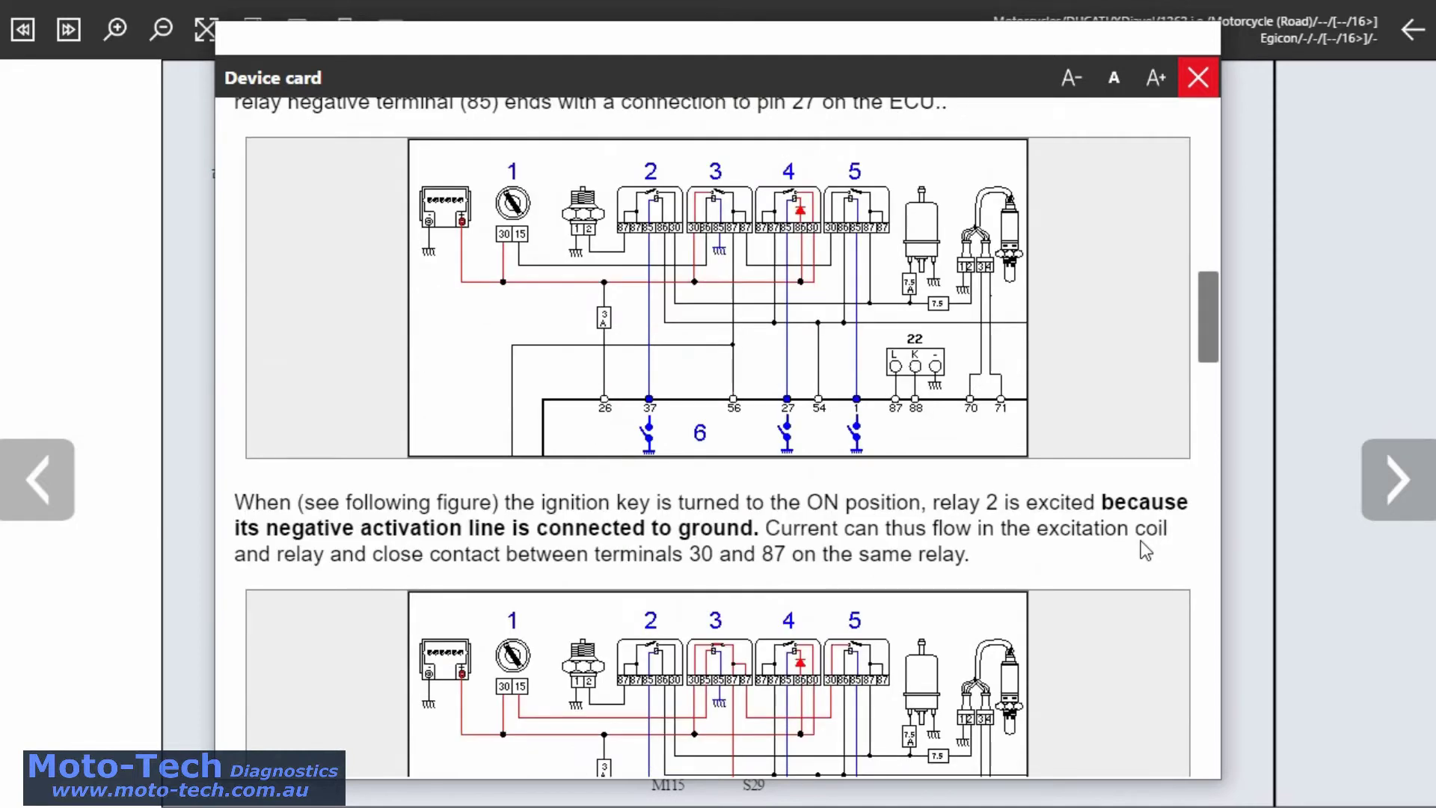
pyautogui.scroll(-8, 1141, 540)
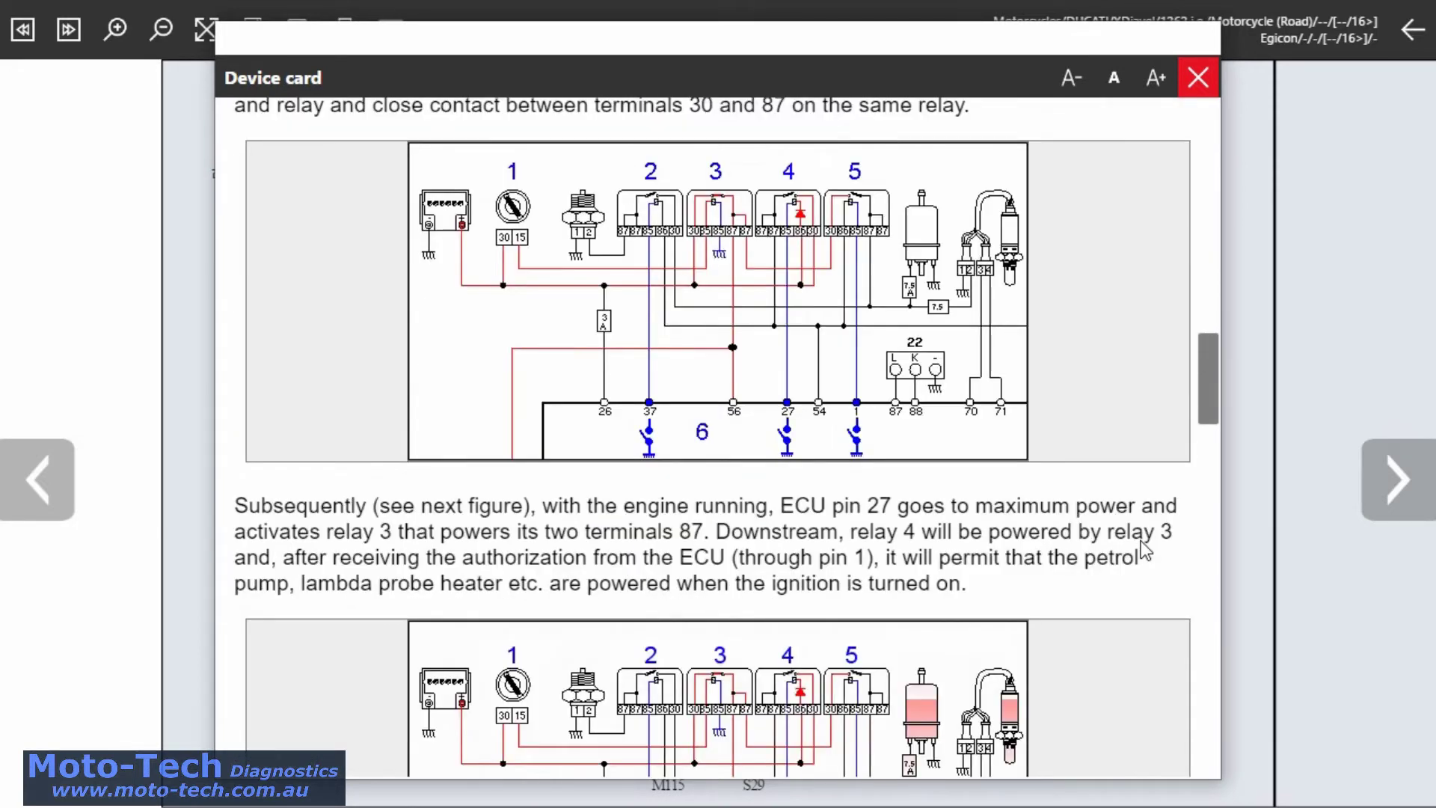
pyautogui.scroll(-6, 1141, 542)
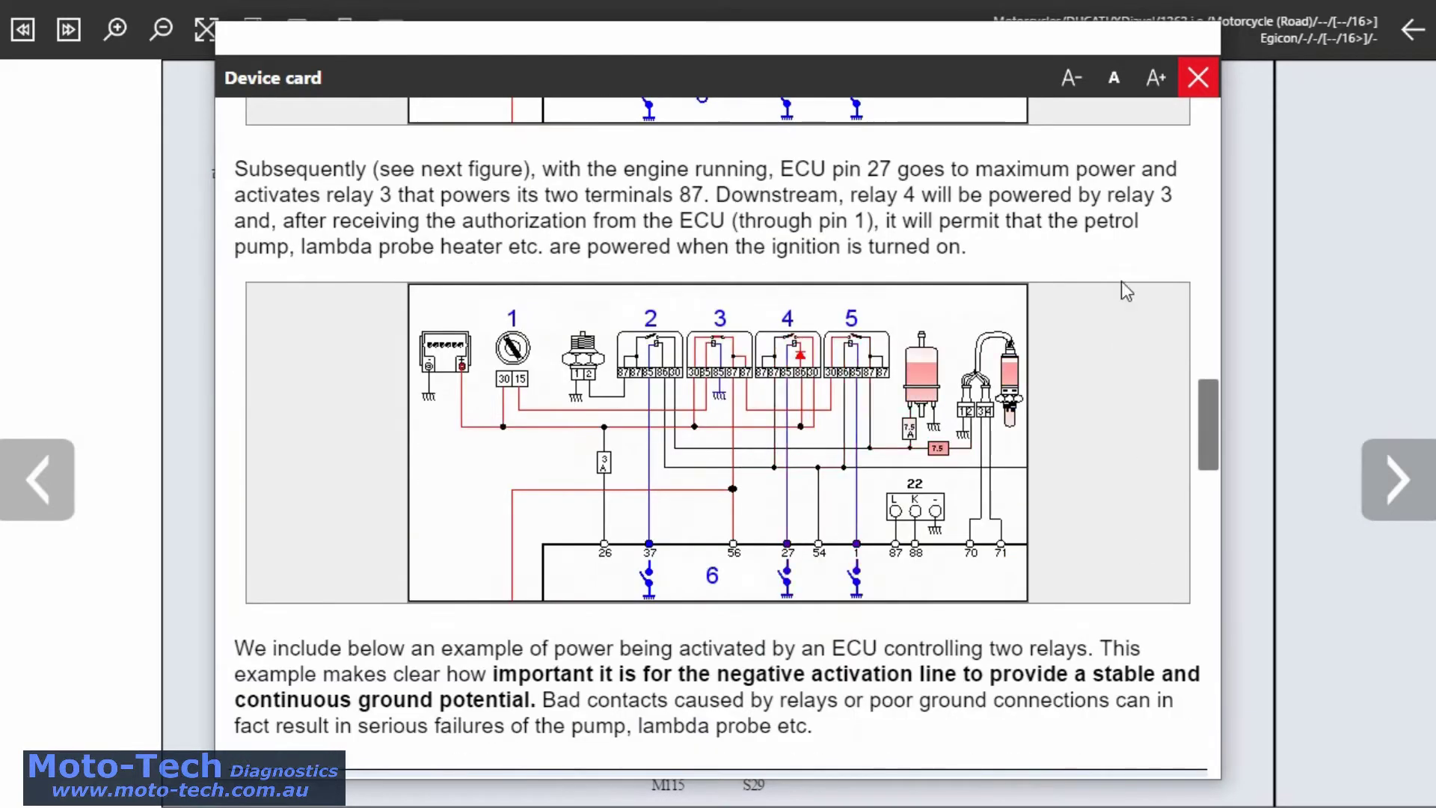
# - Reduce the card's font size with A- and read the rest of the card
pyautogui.click(1070, 78)
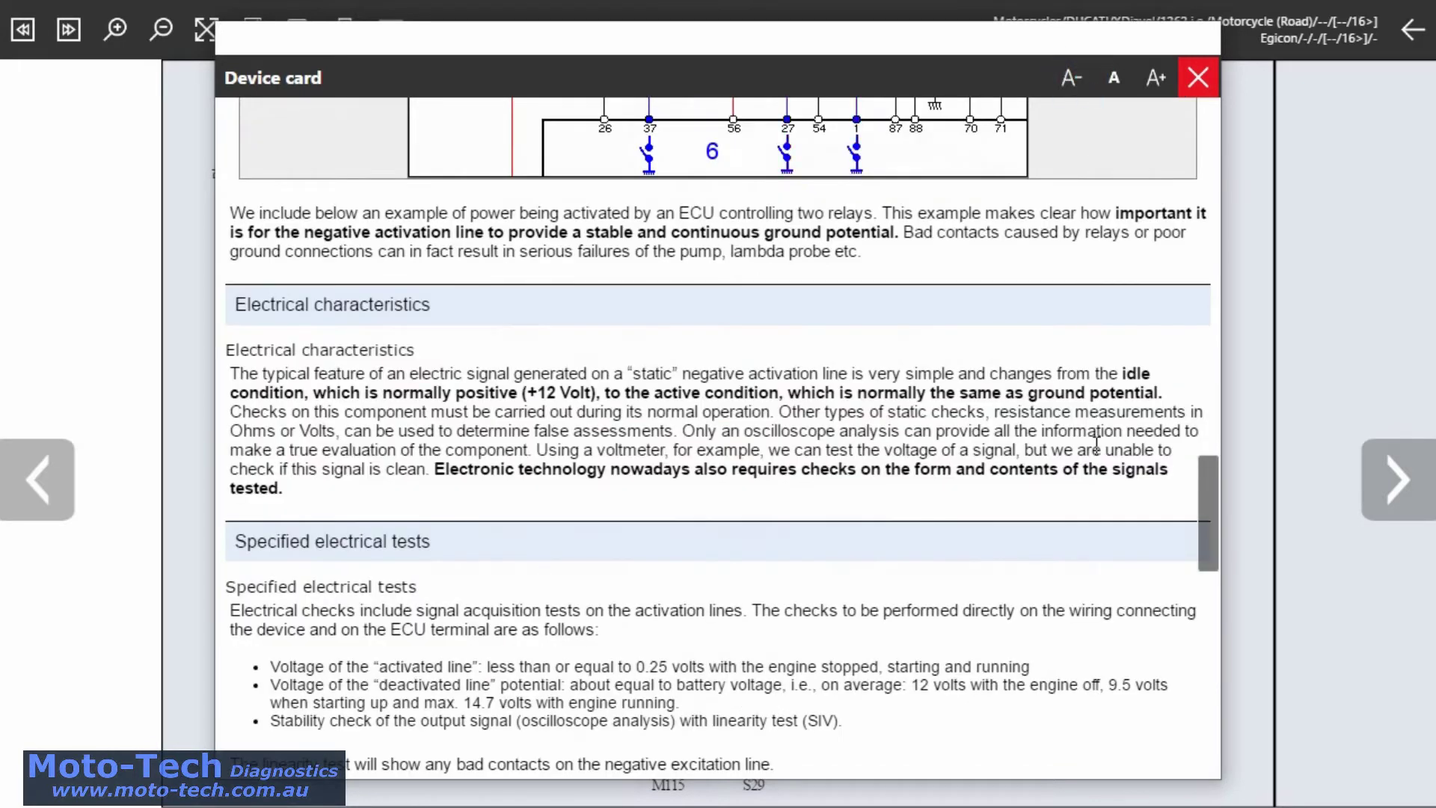
pyautogui.scroll(-8, 1096, 442)
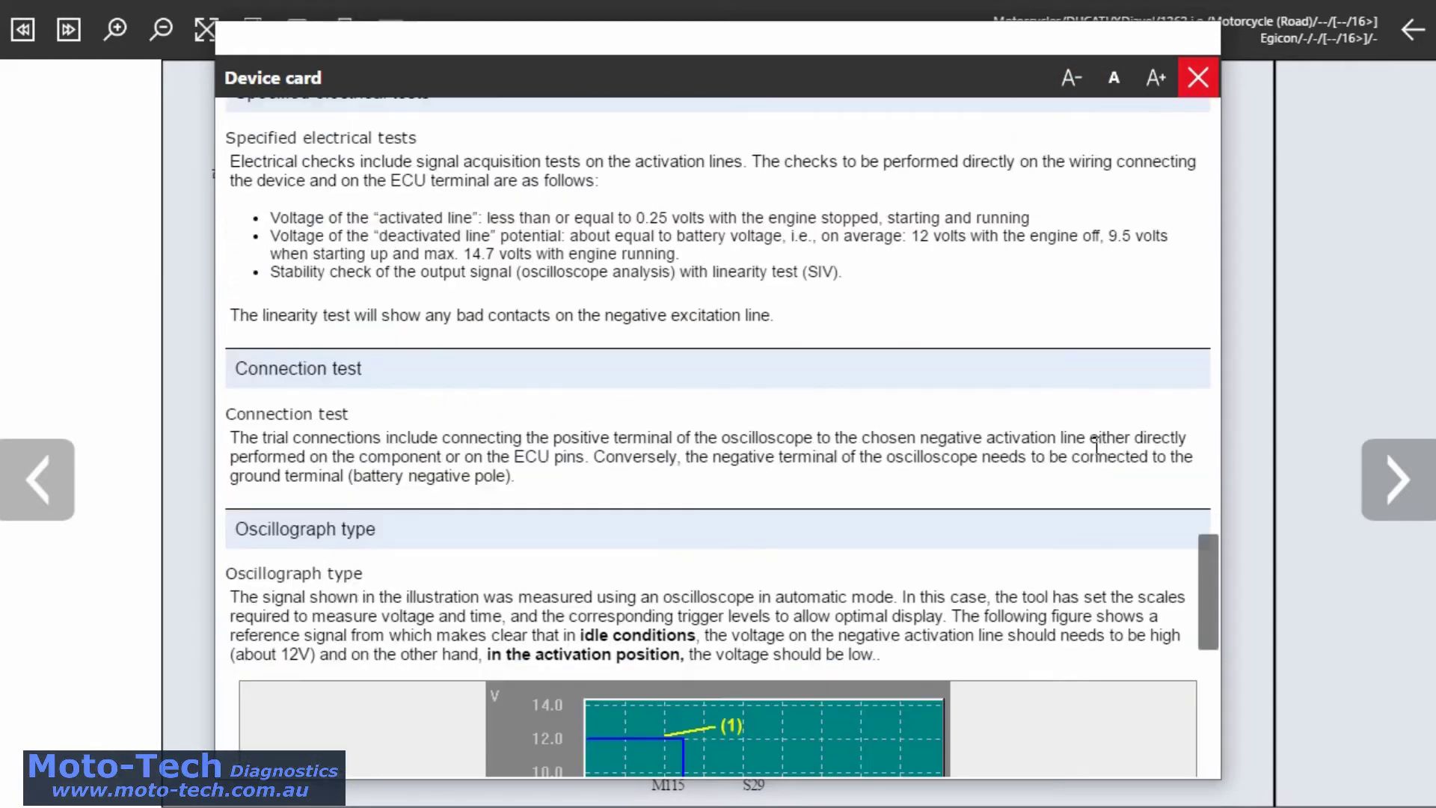
pyautogui.scroll(-4, 1096, 446)
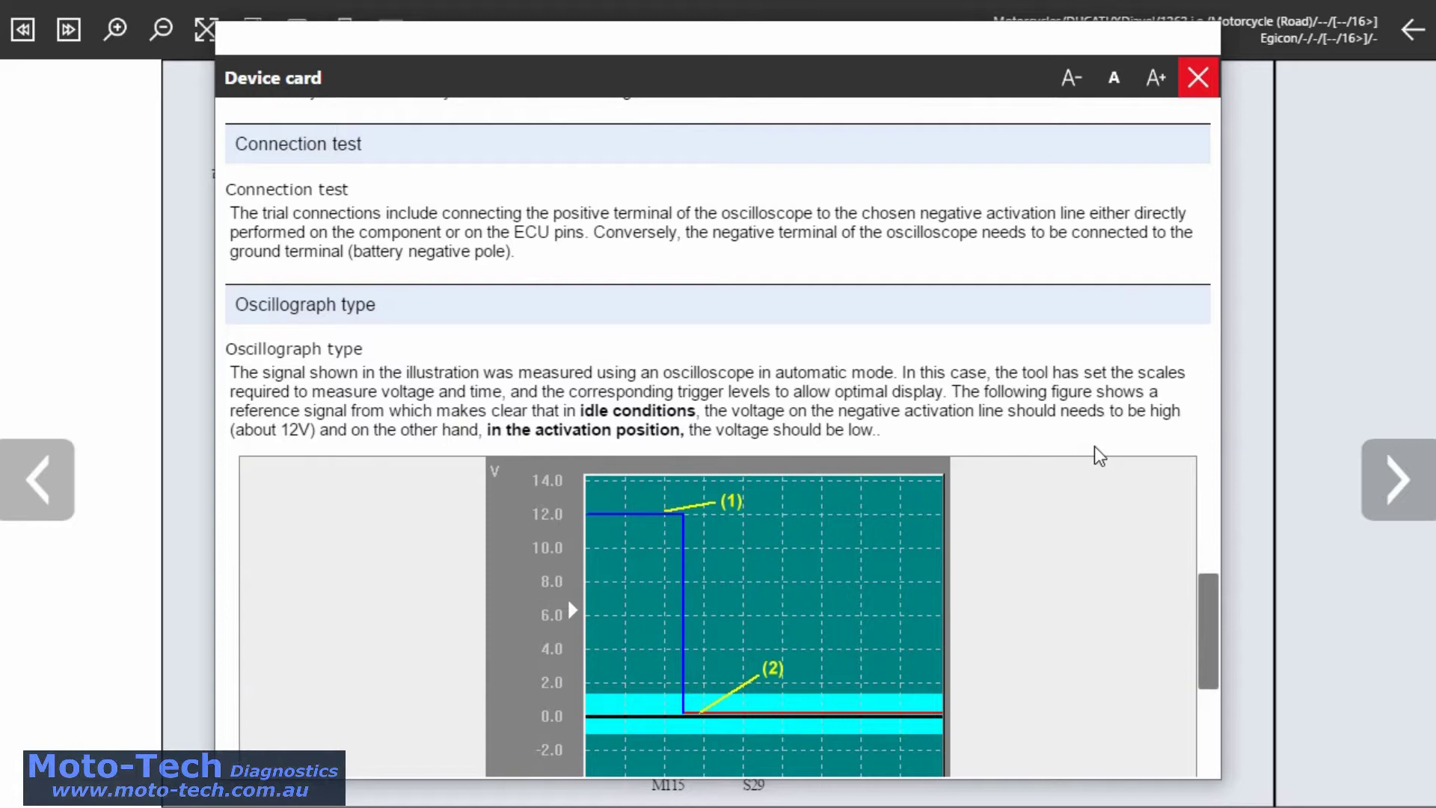
pyautogui.scroll(-6, 1094, 447)
pyautogui.scroll(-3, 1094, 447)
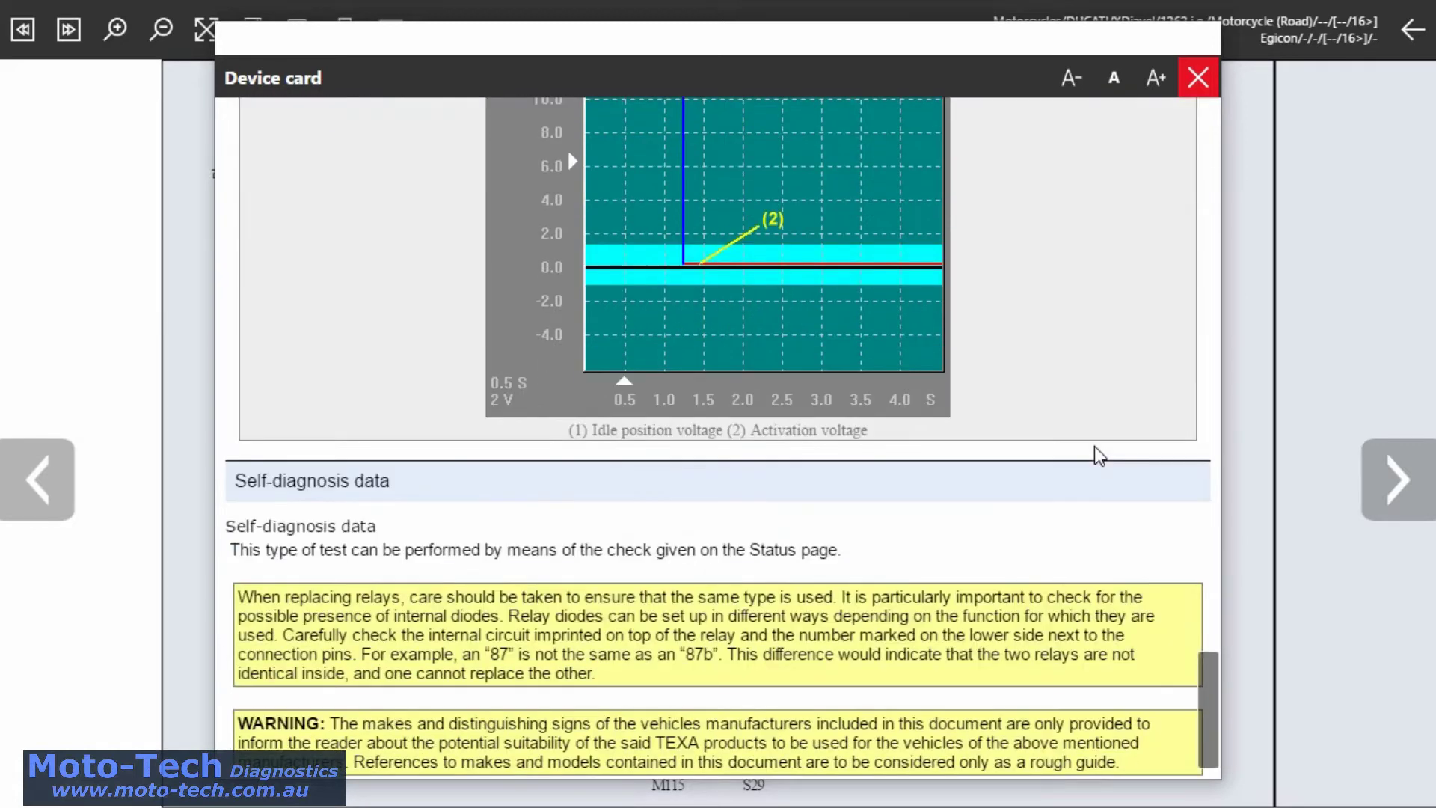
# - Close the R45 card and popup, then go to page 2/2 of the BBS diagram
pyautogui.click(1198, 77)
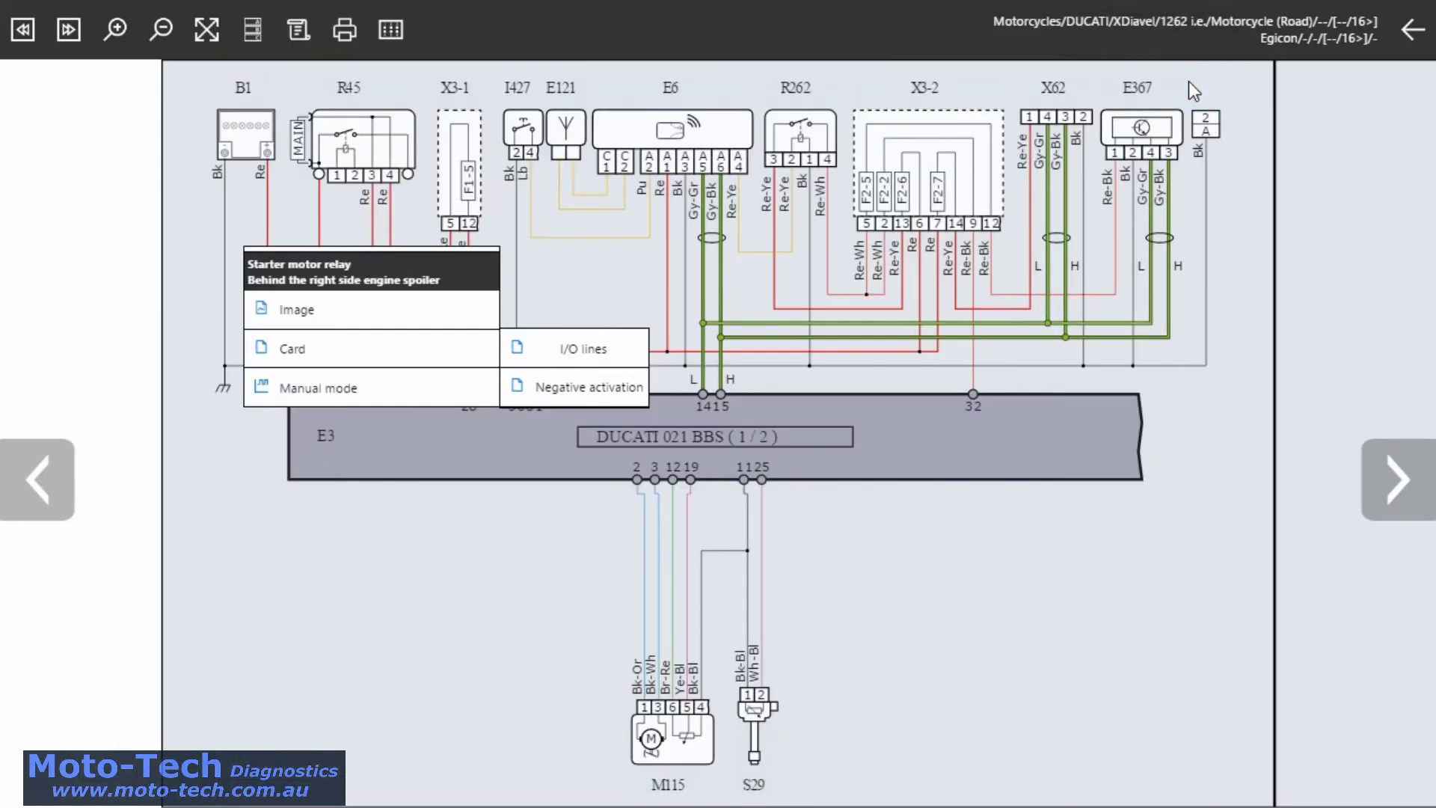
pyautogui.click(1188, 80)
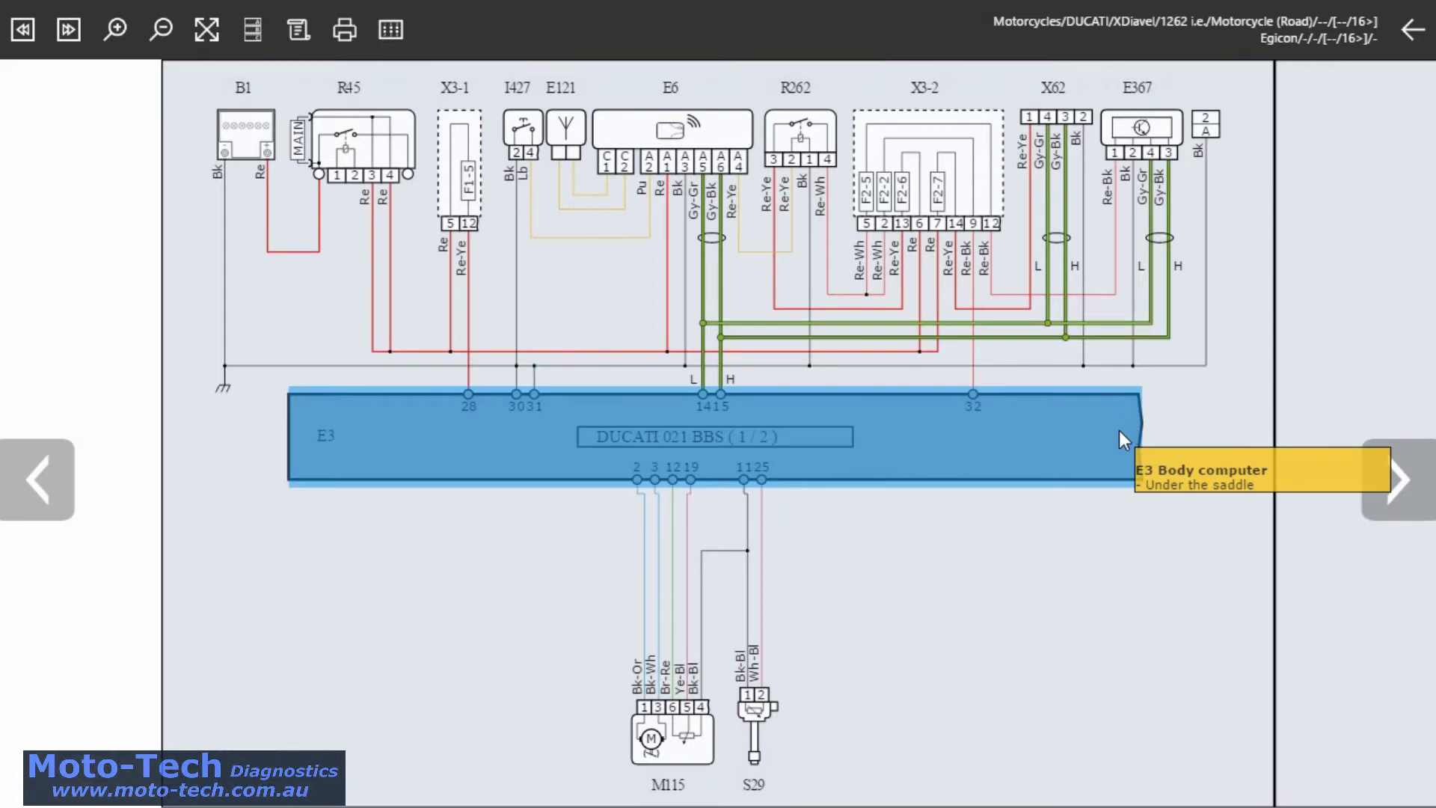
pyautogui.click(1398, 478)
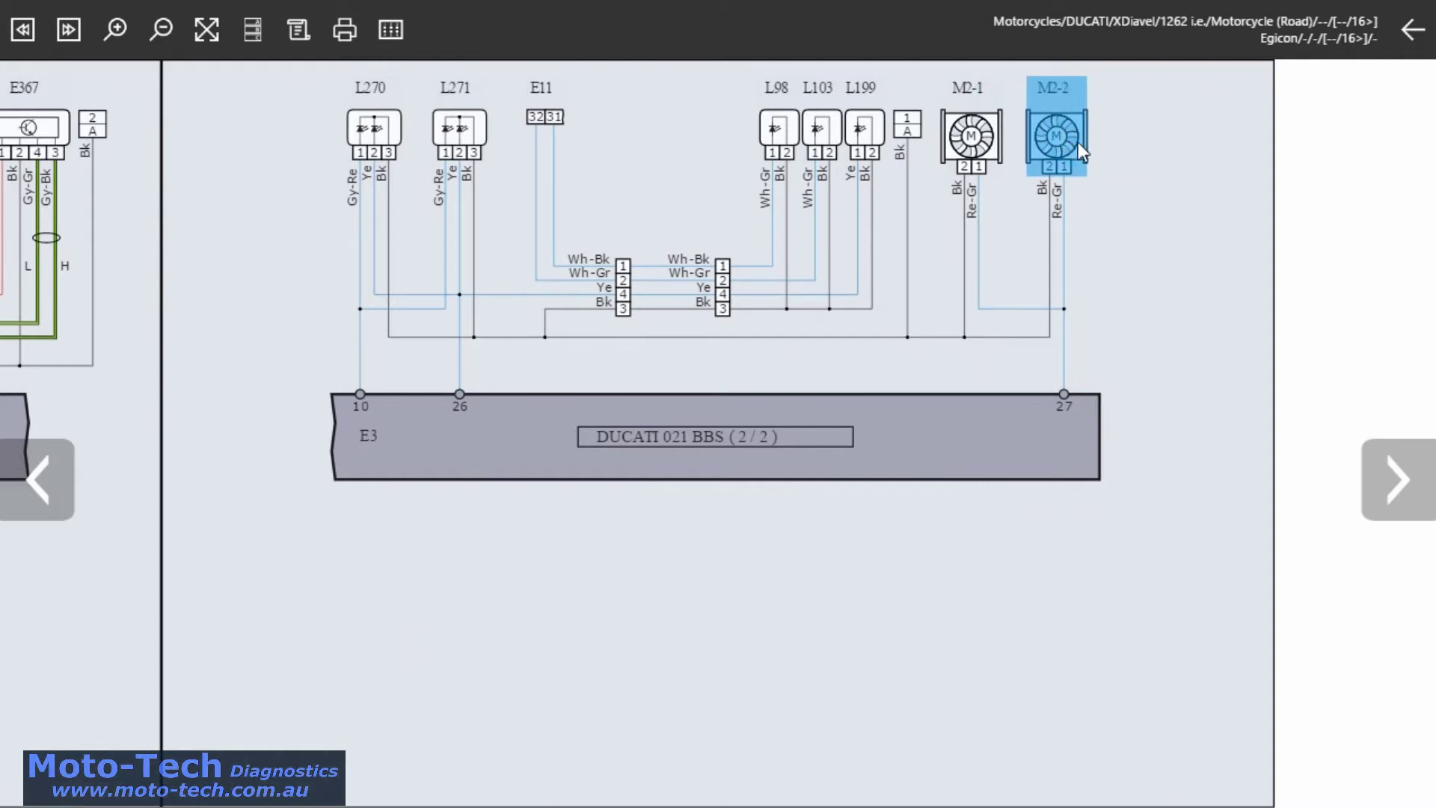
# - Check lamps L271 and L270, then open the E3 body computer's Supply lines card
pyautogui.click(455, 132)
pyautogui.click(369, 133)
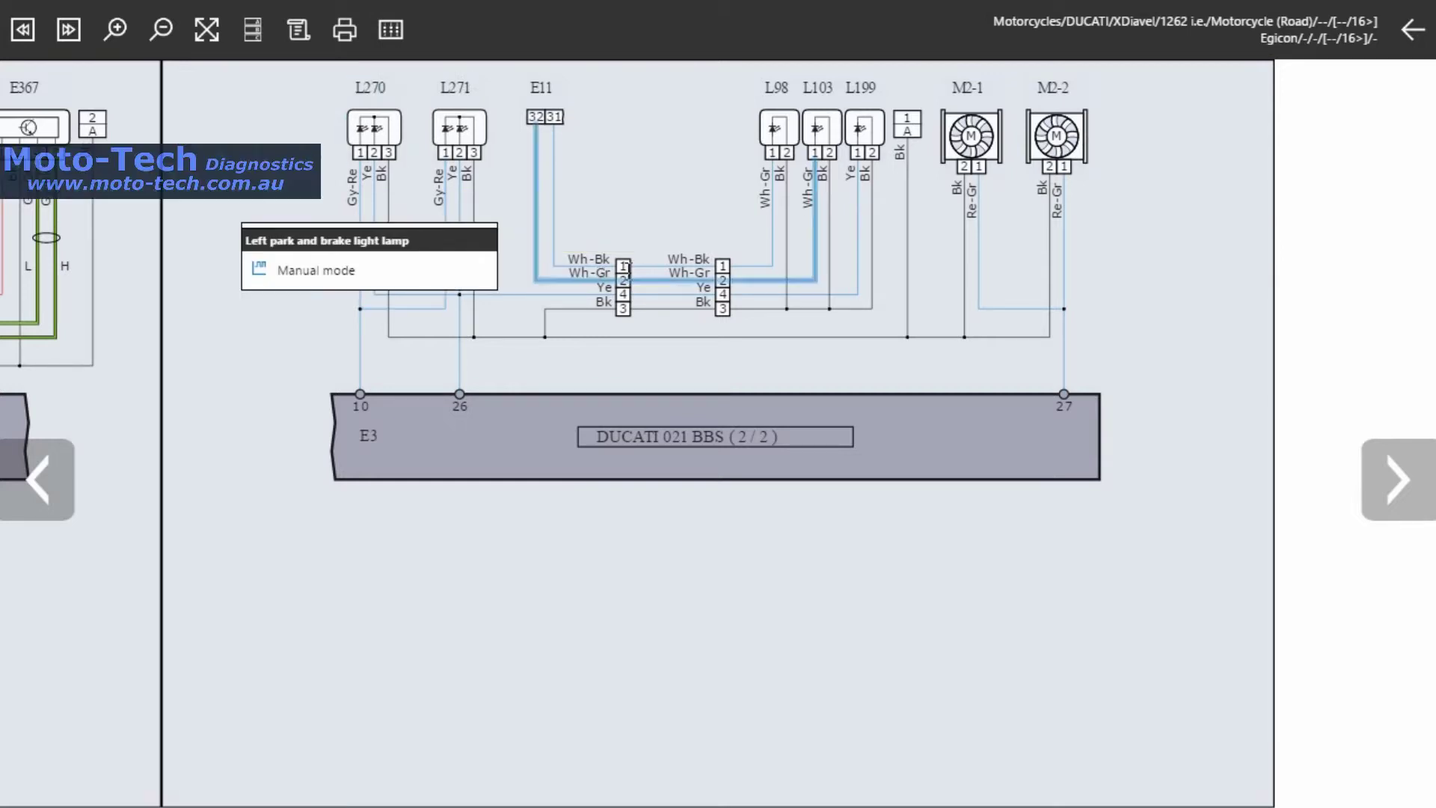
pyautogui.click(682, 441)
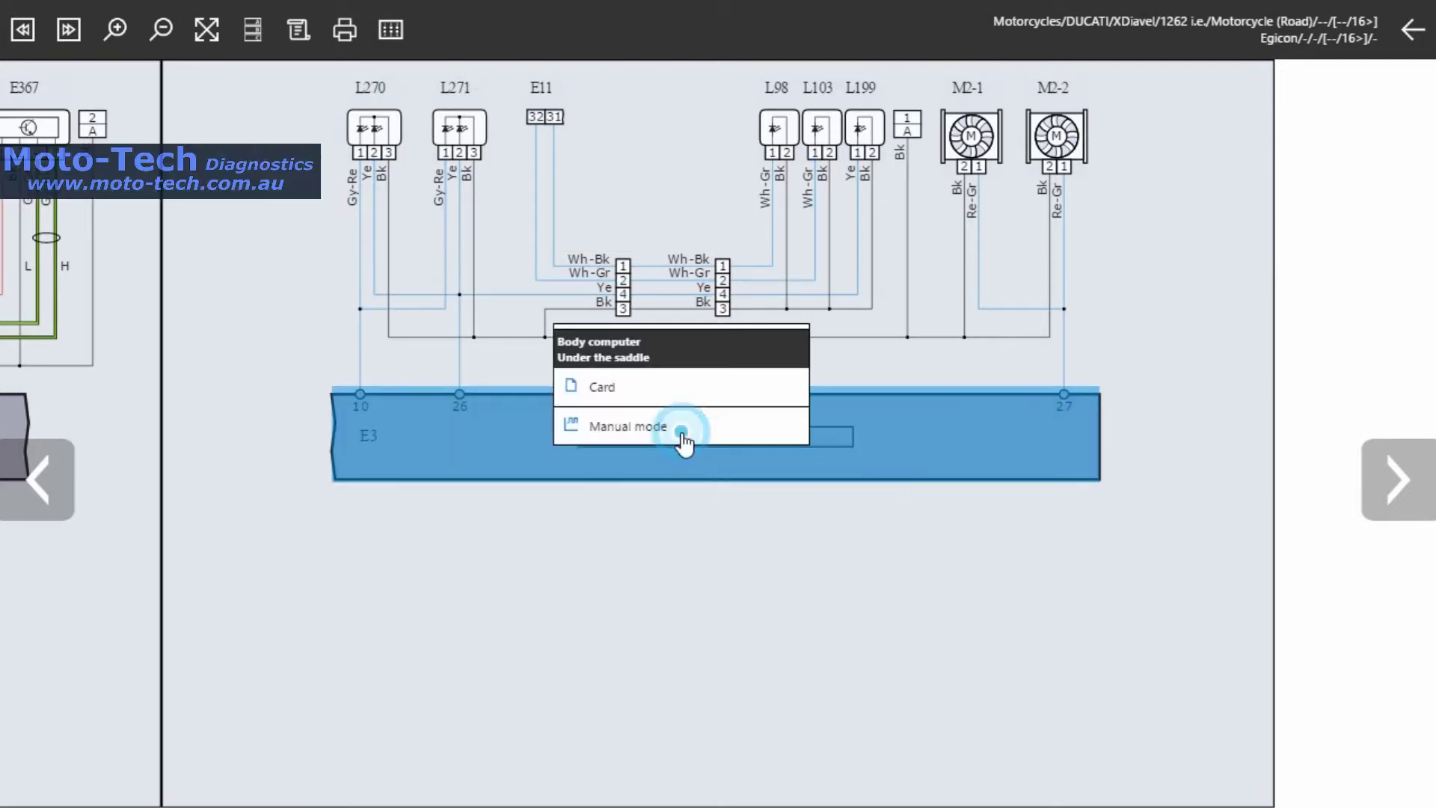
pyautogui.moveTo(682, 398)
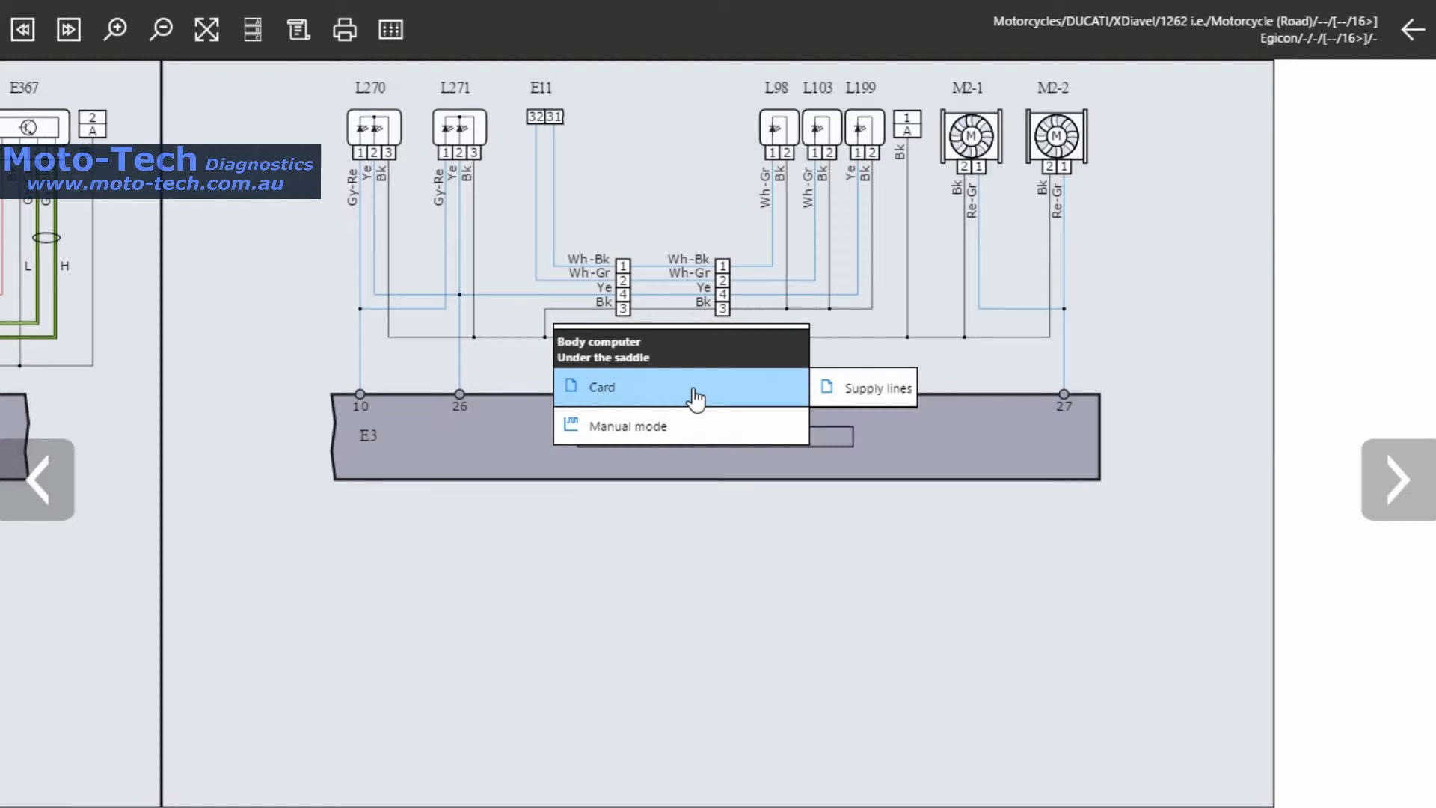
pyautogui.click(878, 387)
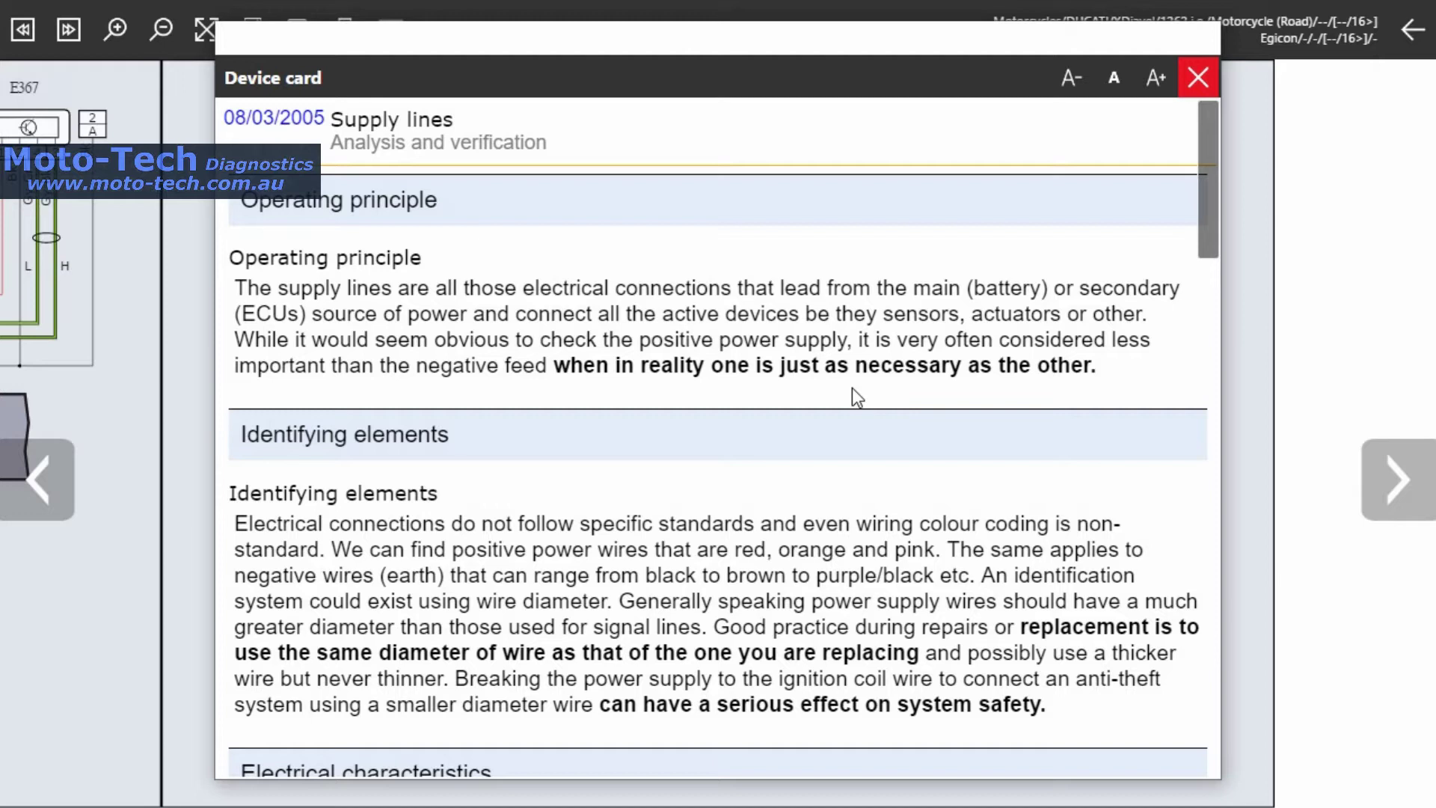
# - Read the E3 Supply lines card through electrical tests and typical oscillograms to the Notes
pyautogui.scroll(-1, 851, 387)
pyautogui.scroll(-1, 962, 426)
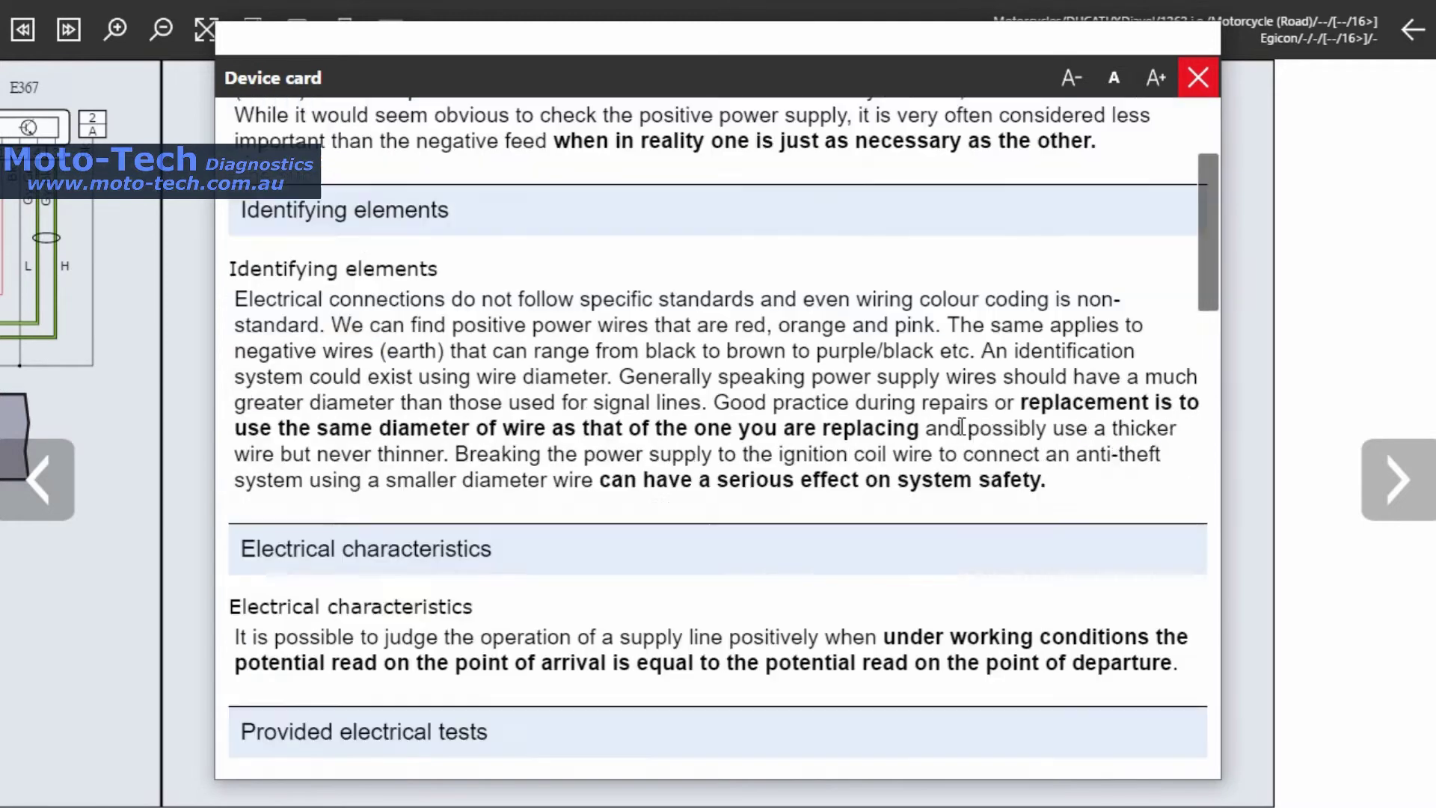
pyautogui.scroll(-1, 962, 426)
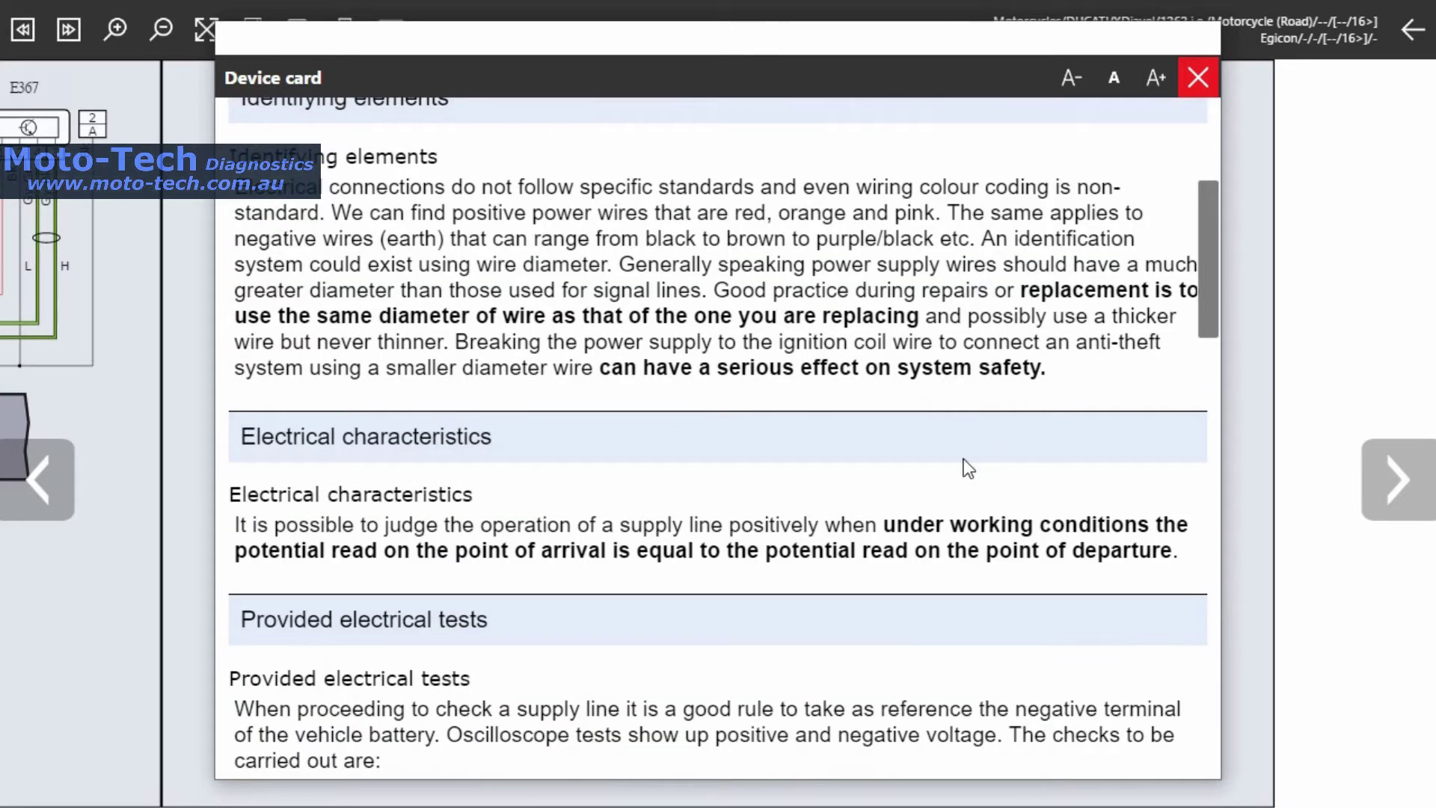
pyautogui.scroll(-4, 963, 459)
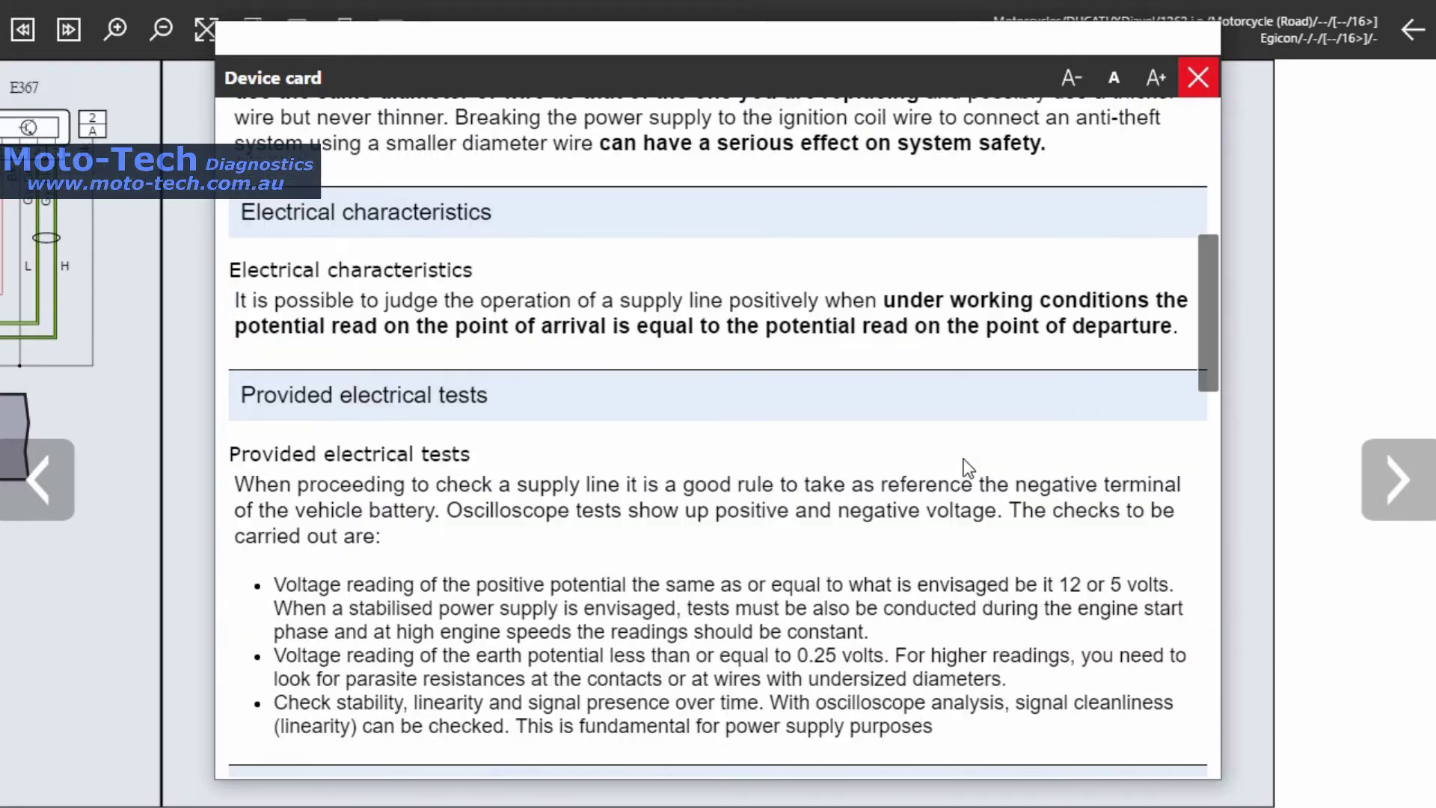
pyautogui.scroll(-3, 963, 459)
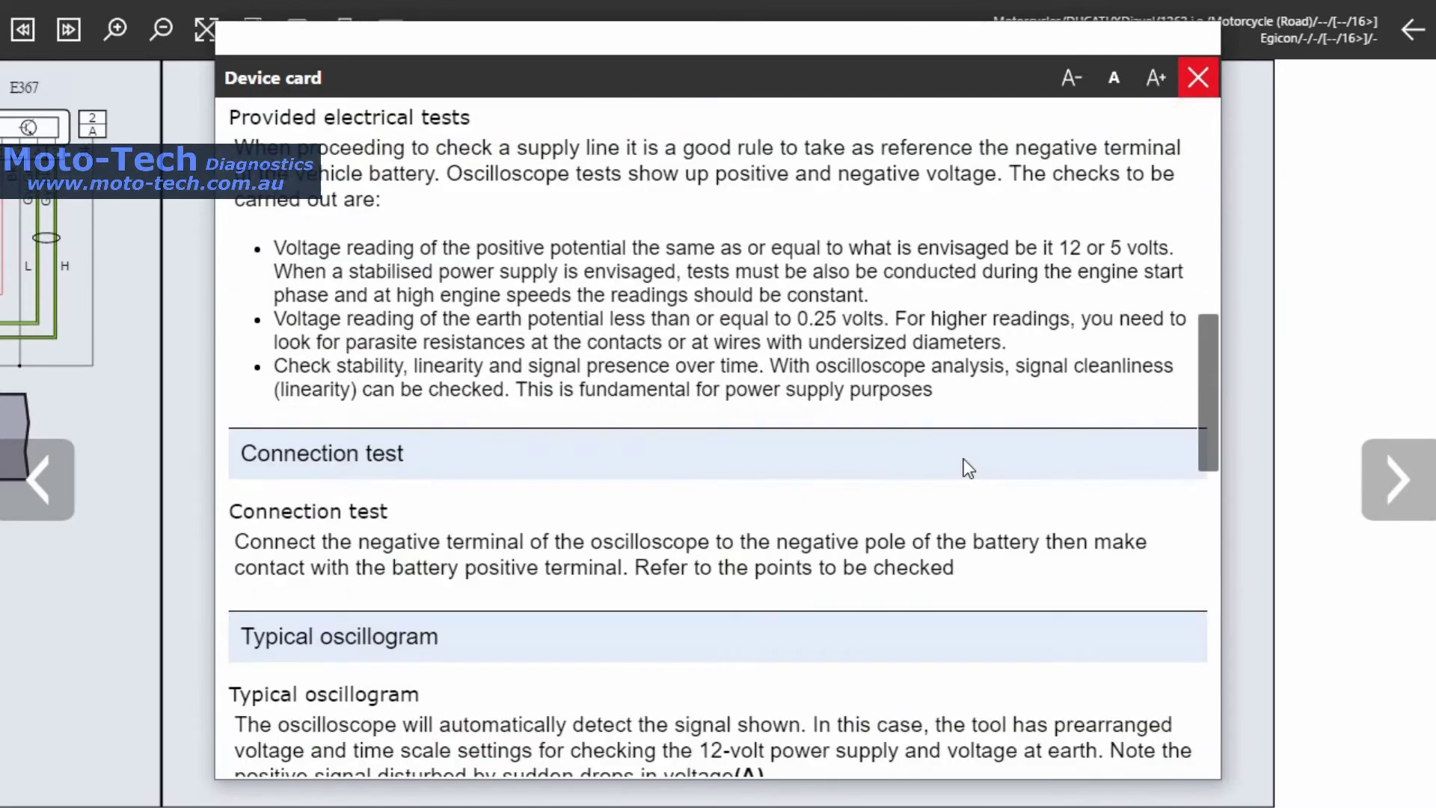
pyautogui.scroll(-3, 1038, 487)
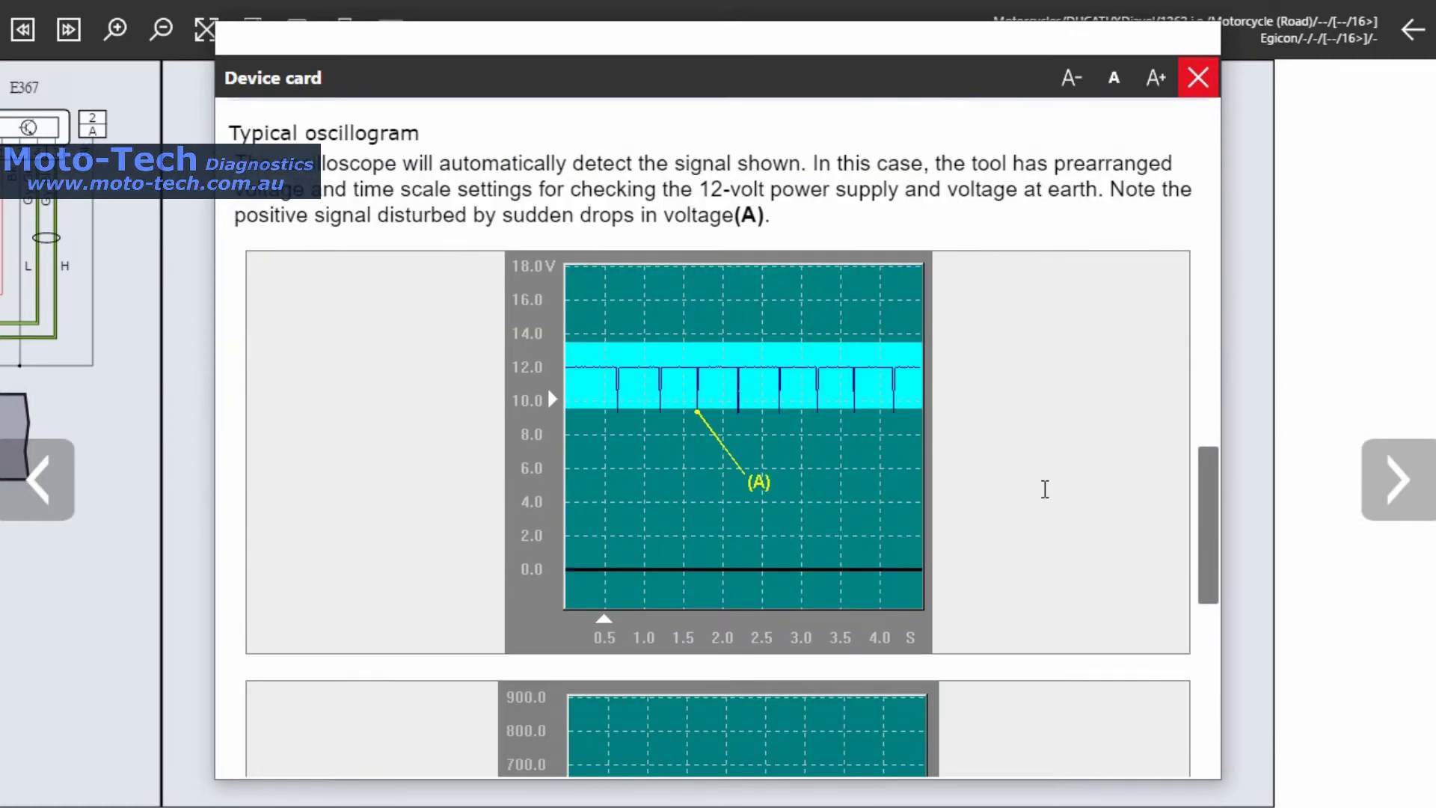
pyautogui.scroll(-6, 1044, 489)
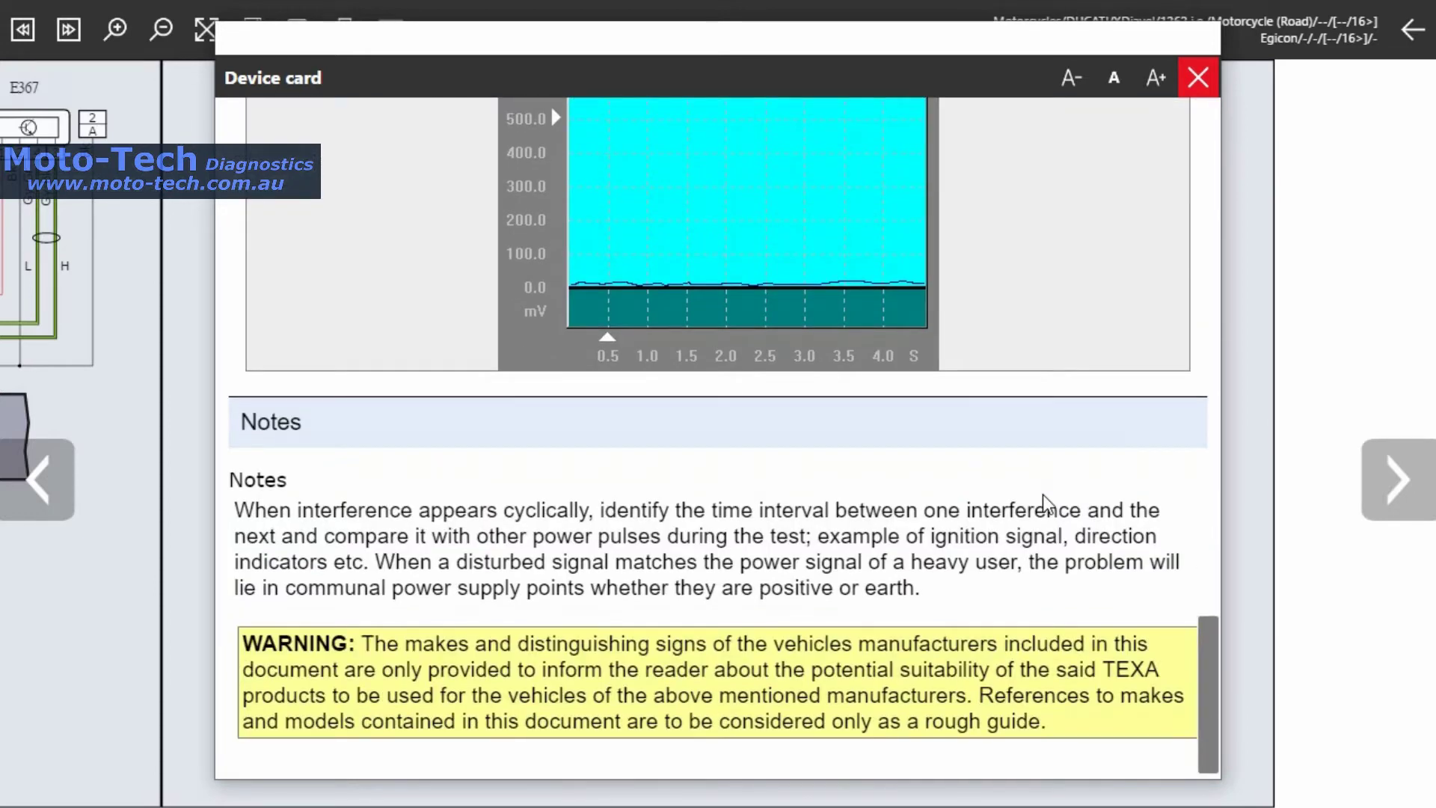
# - Close the Supply lines card, open the Hands Free ZADI diagram and check R45, R262, X3-2 and E121
pyautogui.click(1192, 75)
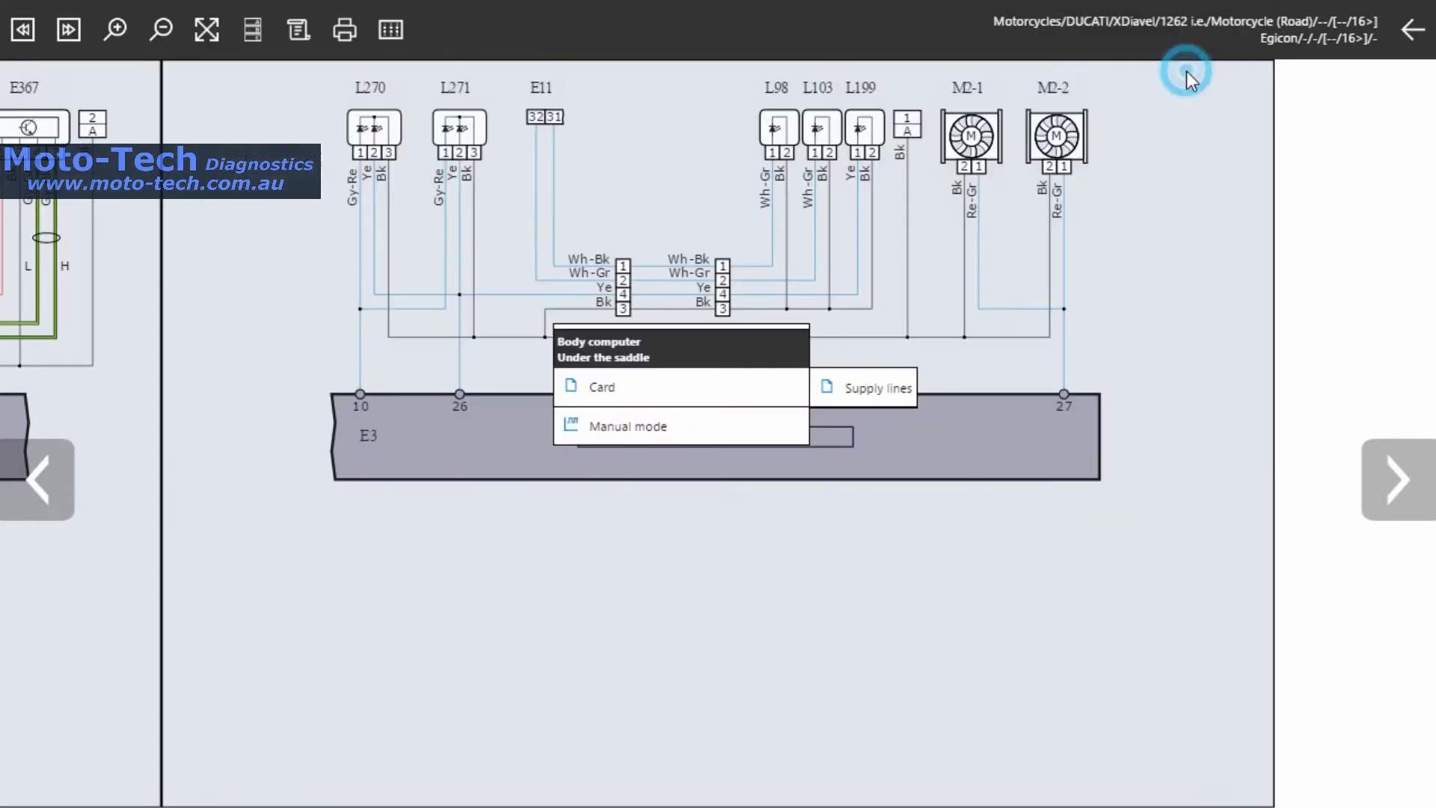
pyautogui.click(1416, 34)
pyautogui.click(697, 393)
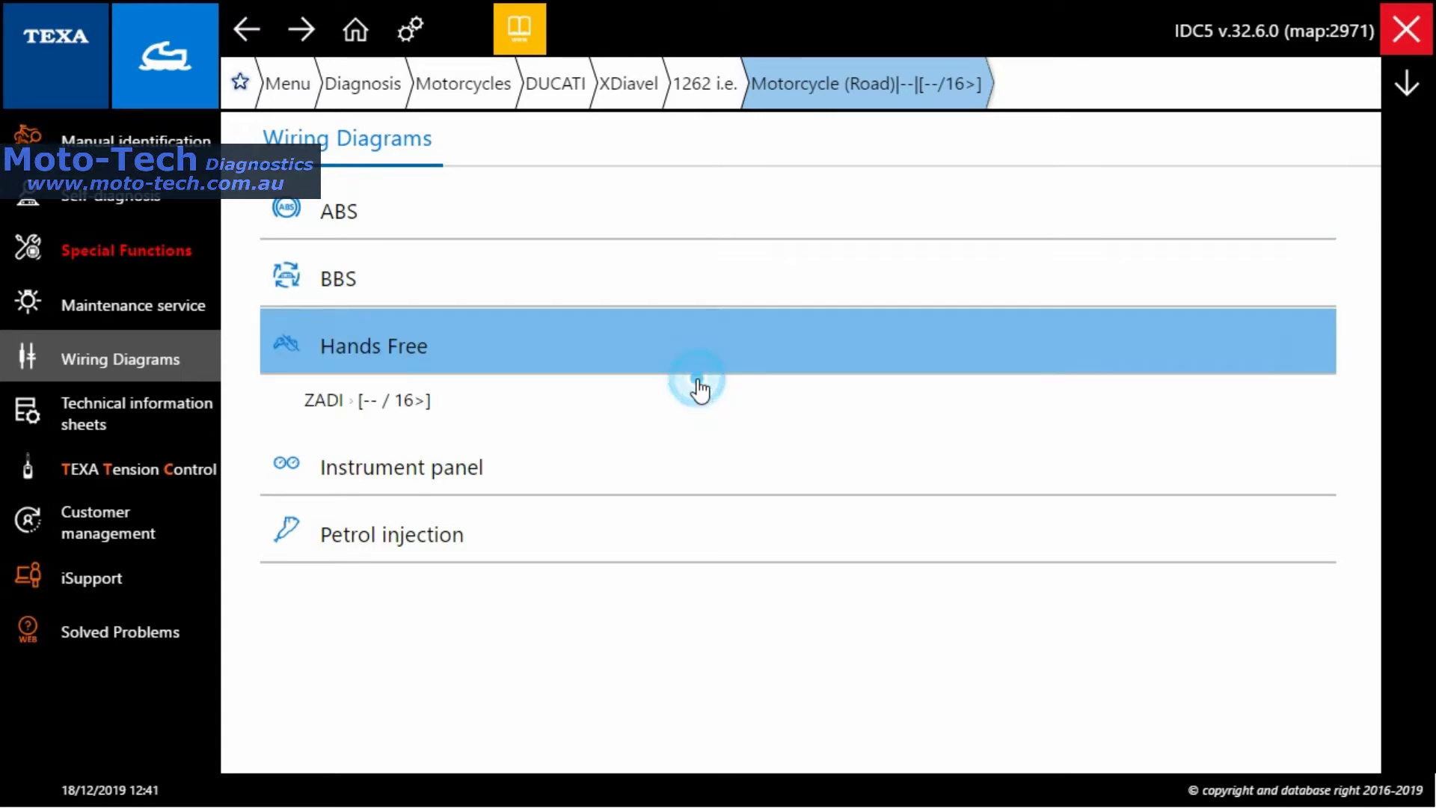
pyautogui.click(688, 410)
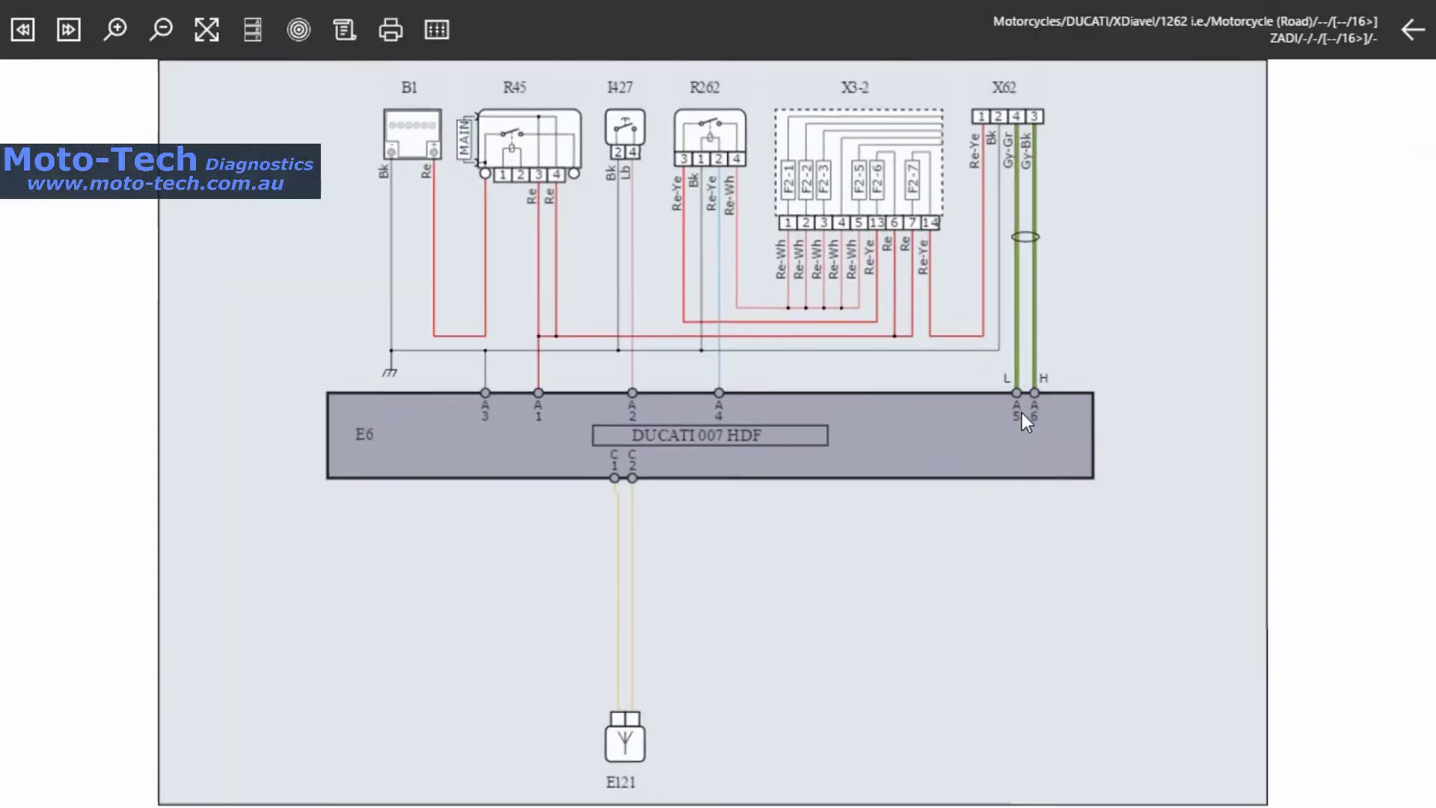
pyautogui.moveTo(426, 151)
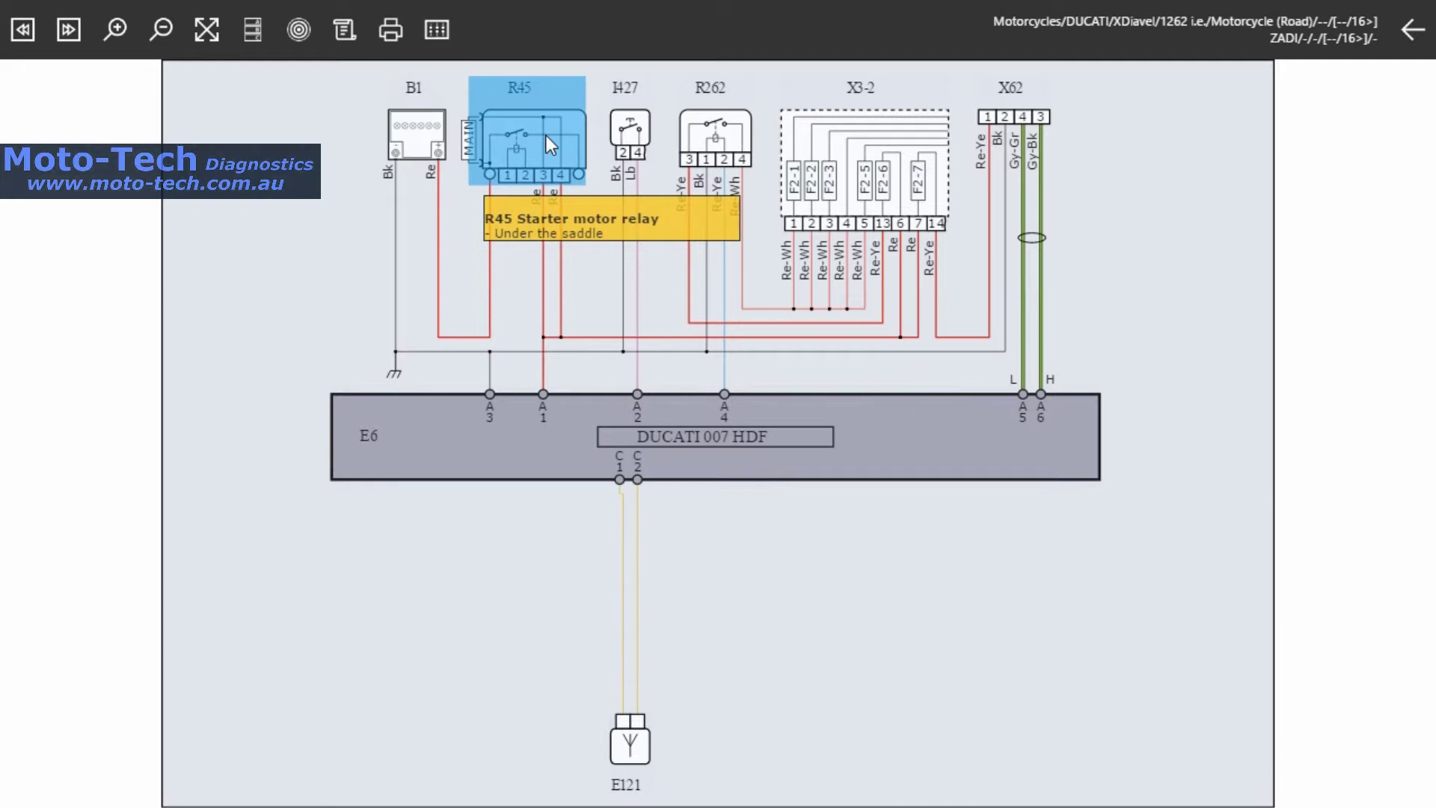
pyautogui.moveTo(629, 133)
pyautogui.moveTo(702, 145)
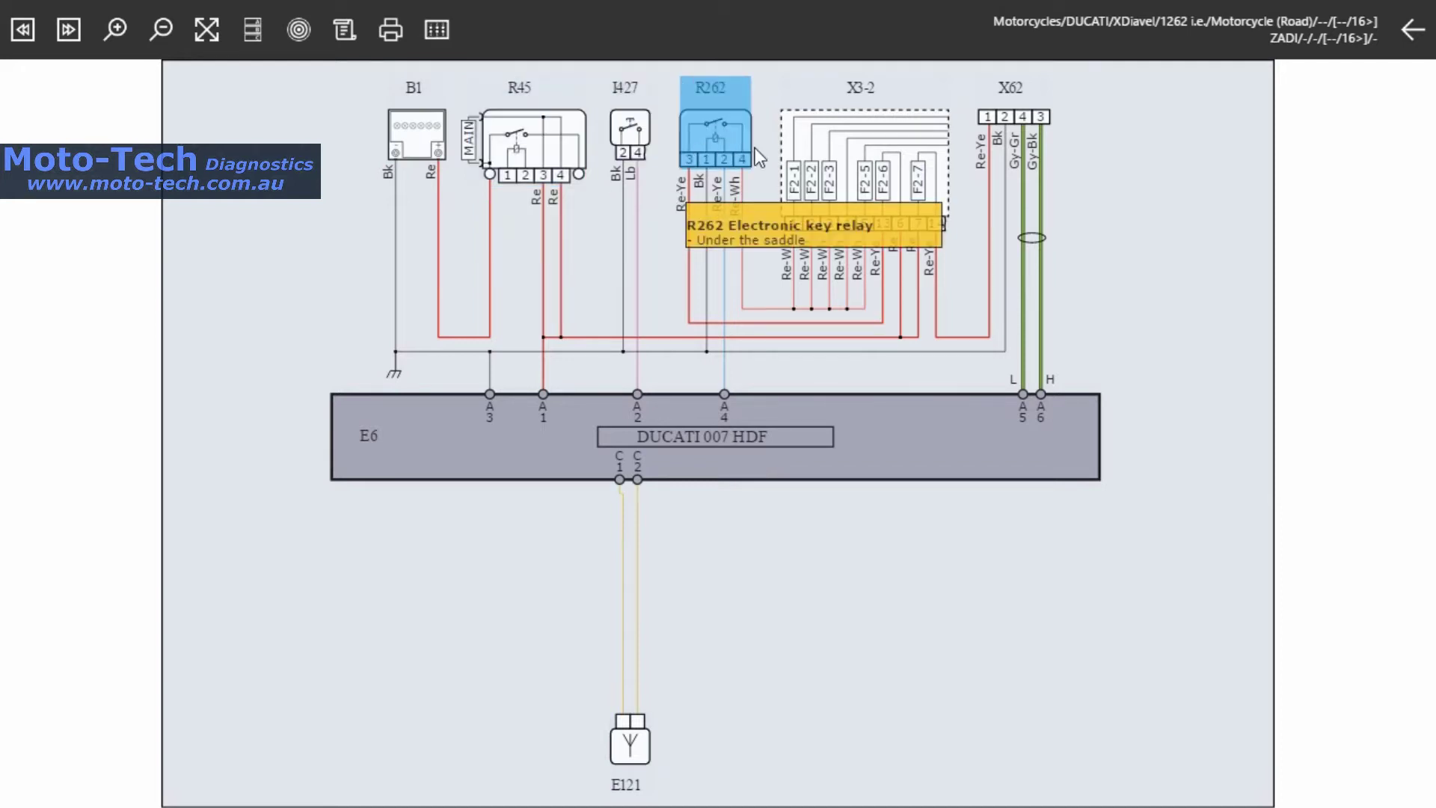
pyautogui.moveTo(994, 169)
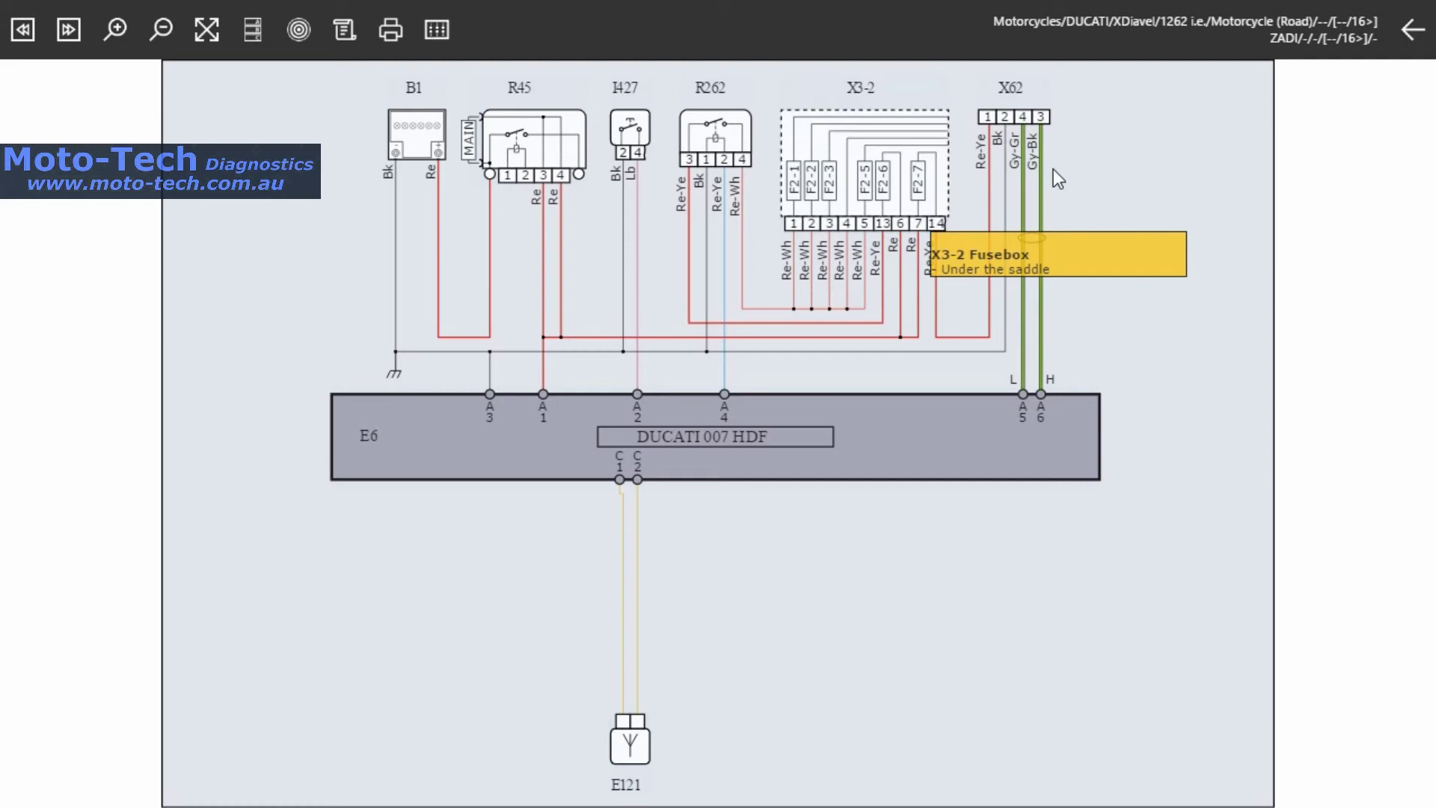
pyautogui.moveTo(617, 740)
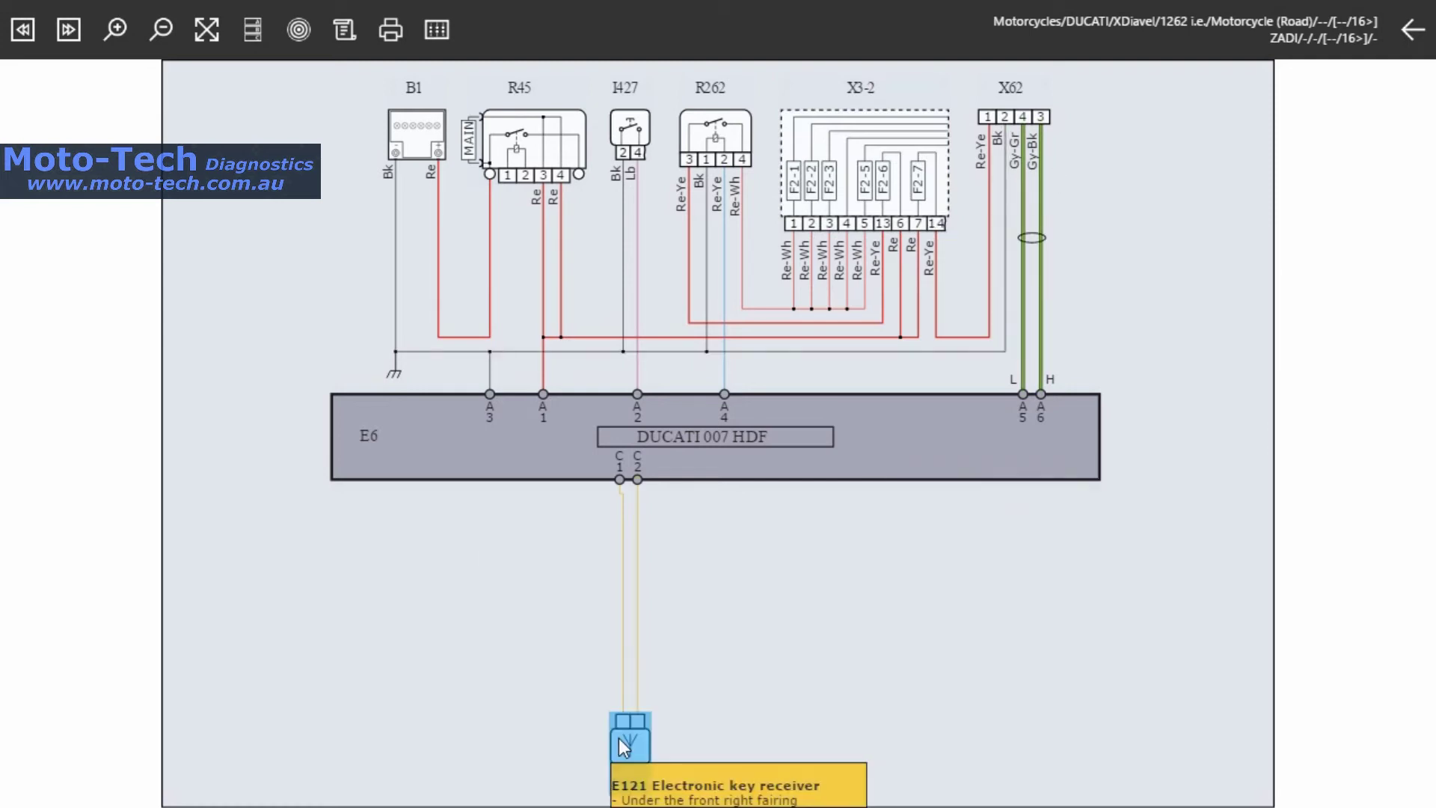
# - Highlight starter motor relay R45 from the Component list, moving the list clear of the diagram
pyautogui.click(251, 30)
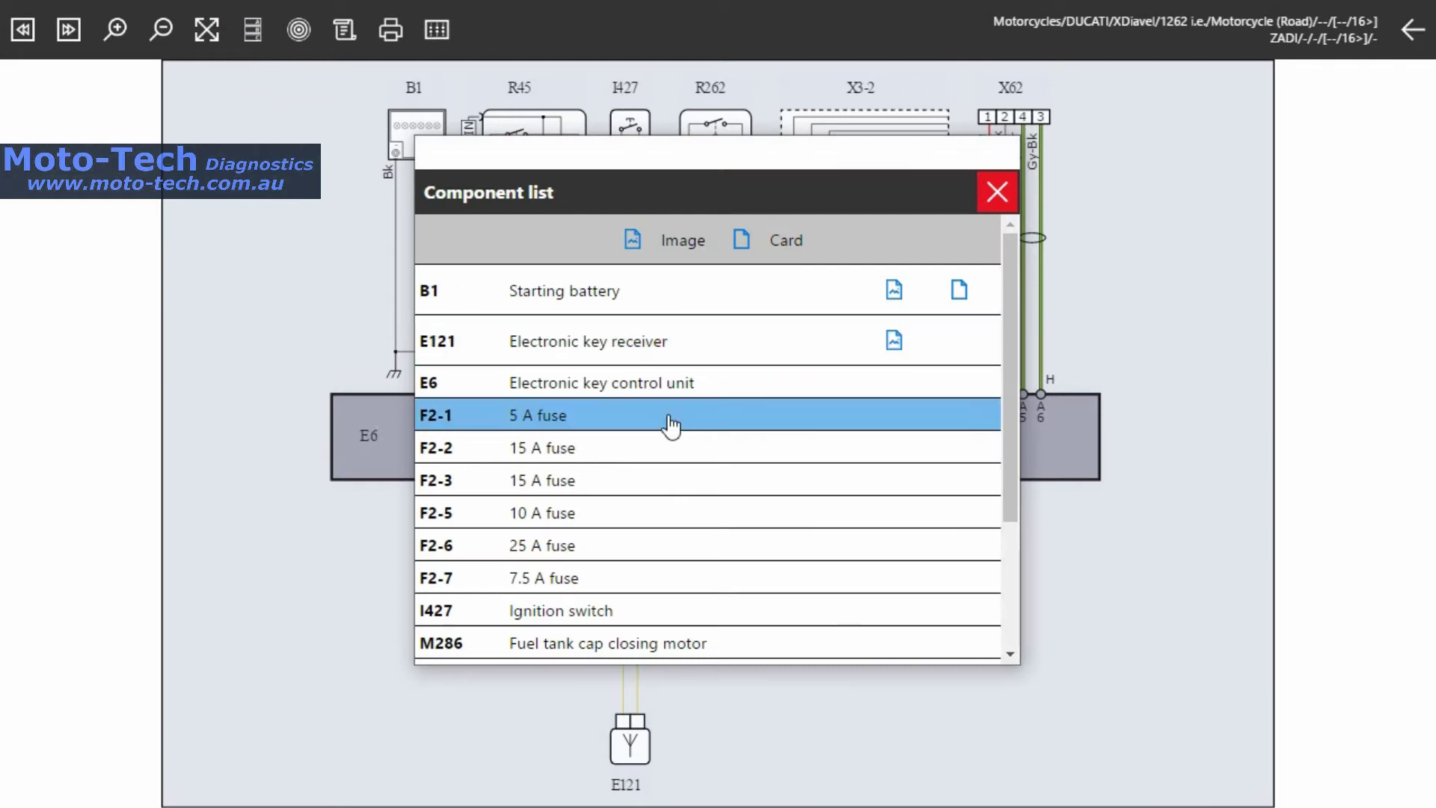
pyautogui.scroll(-3, 670, 424)
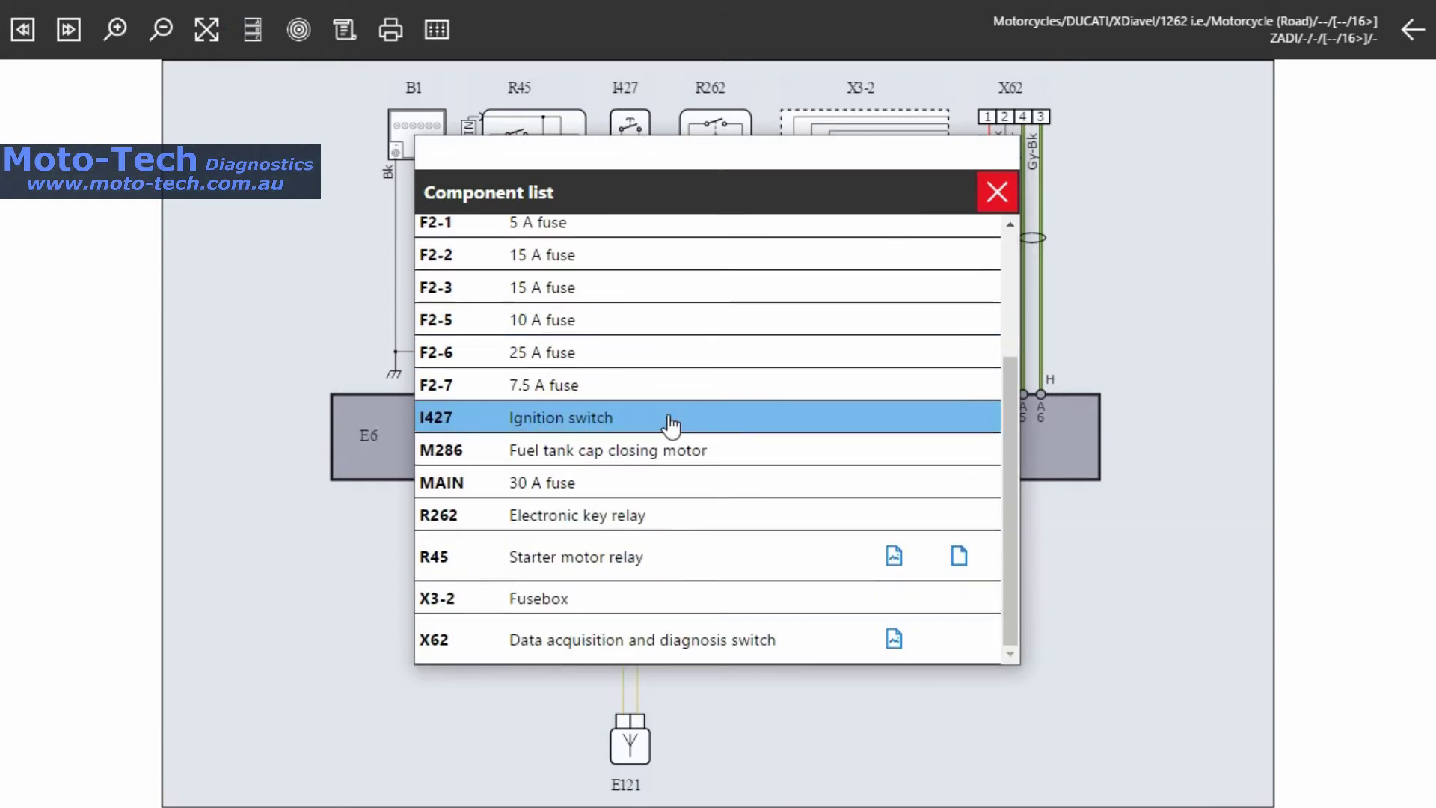
pyautogui.moveTo(726, 159); pyautogui.dragTo(279, 133)
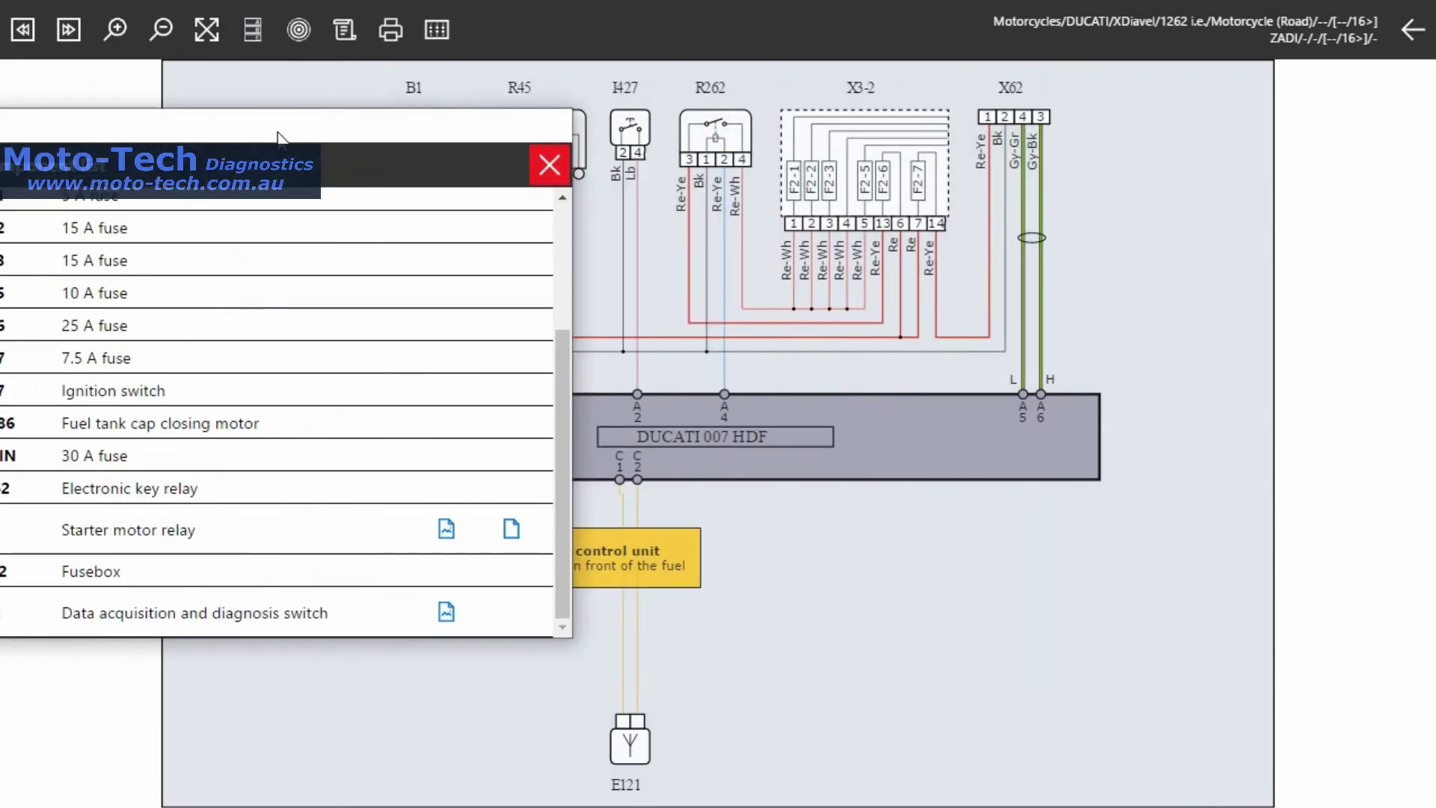
pyautogui.click(109, 531)
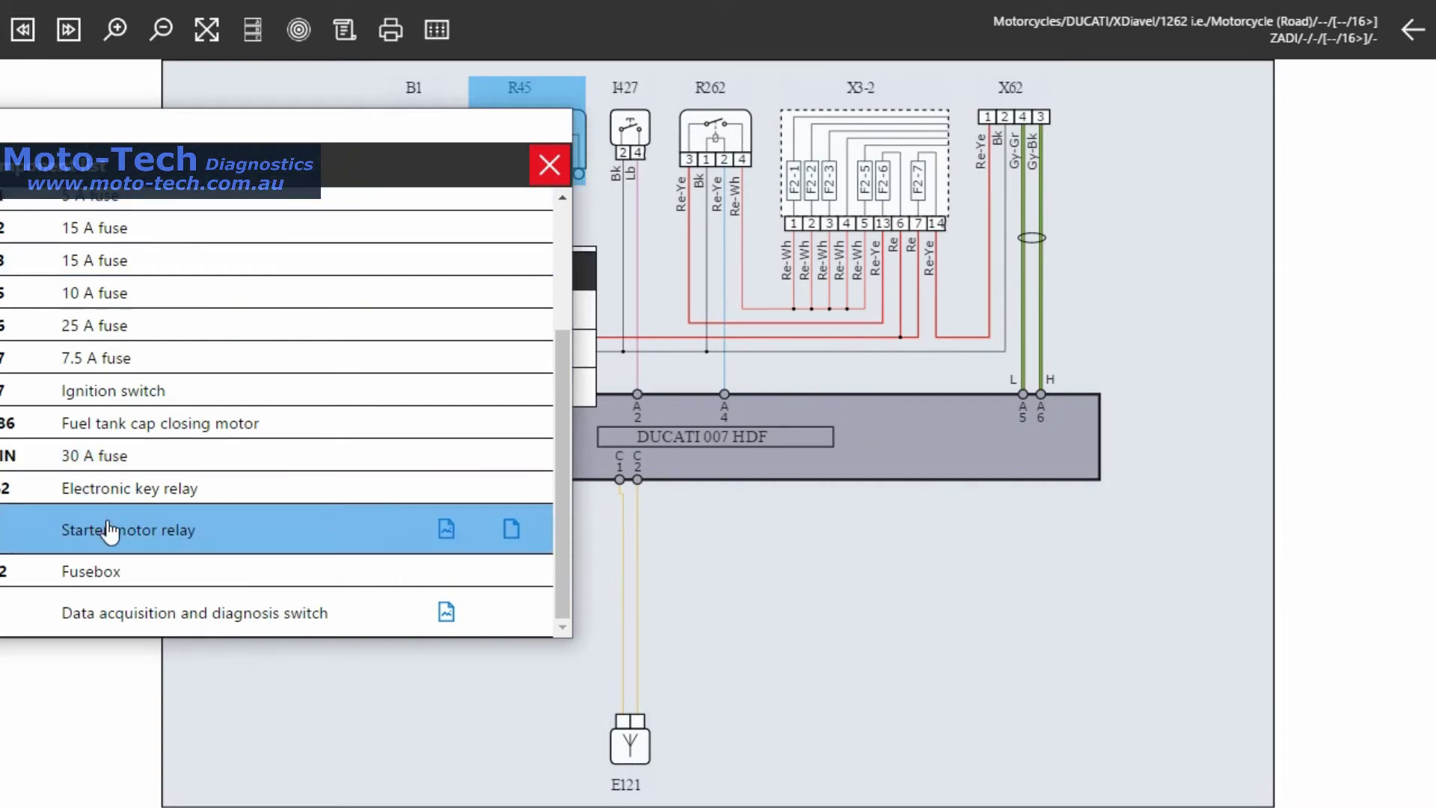
pyautogui.moveTo(284, 123); pyautogui.dragTo(307, 256)
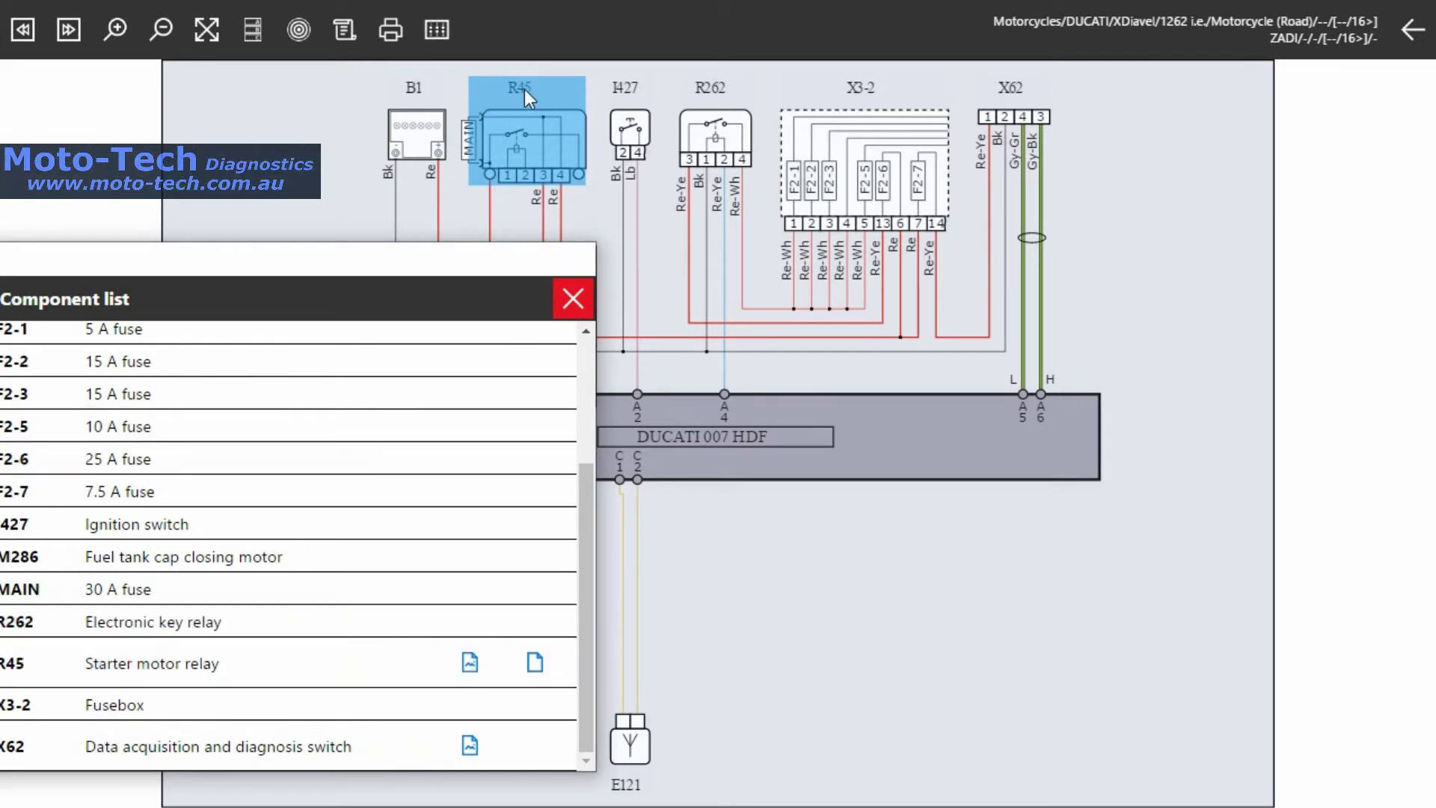
pyautogui.click(535, 664)
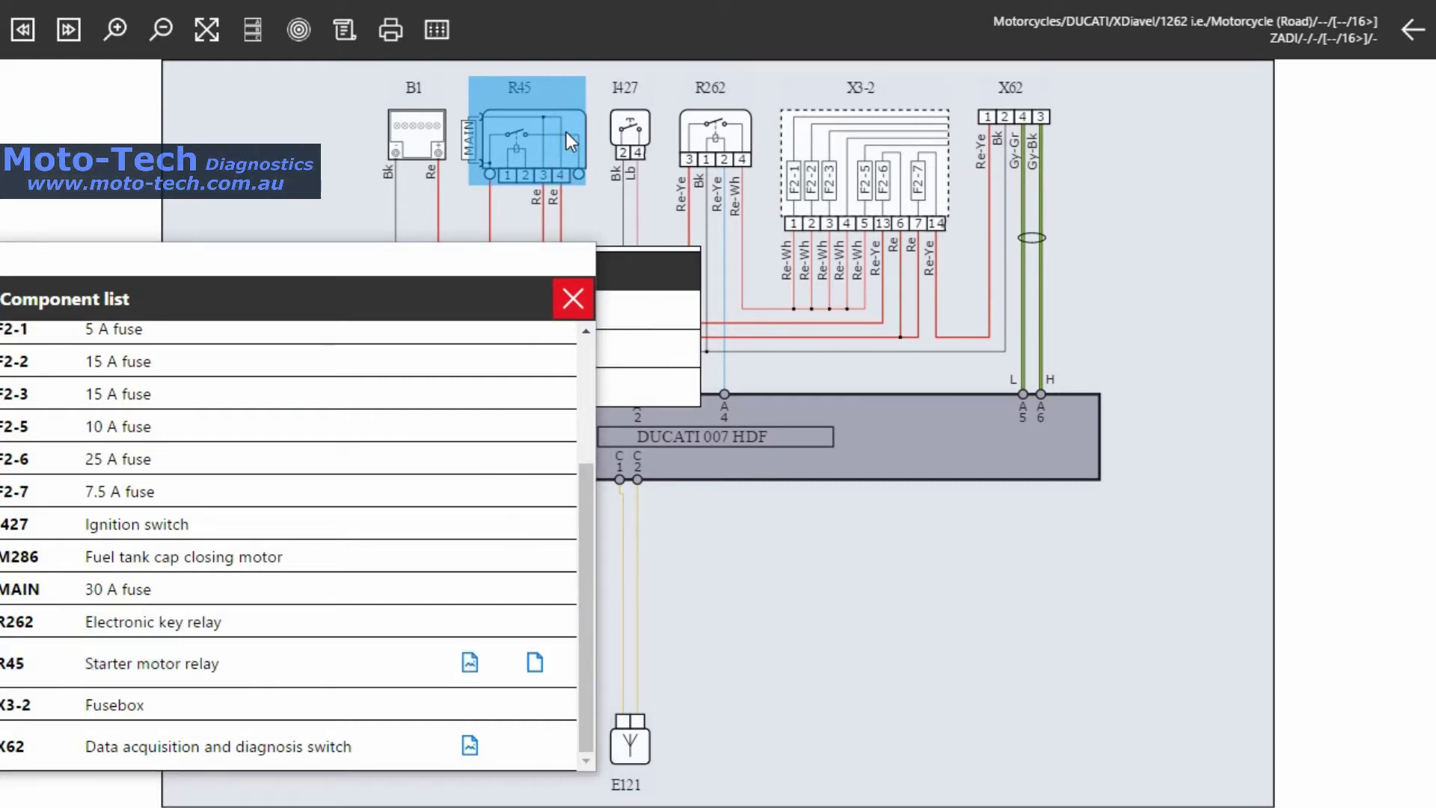
pyautogui.moveTo(487, 279); pyautogui.dragTo(435, 515)
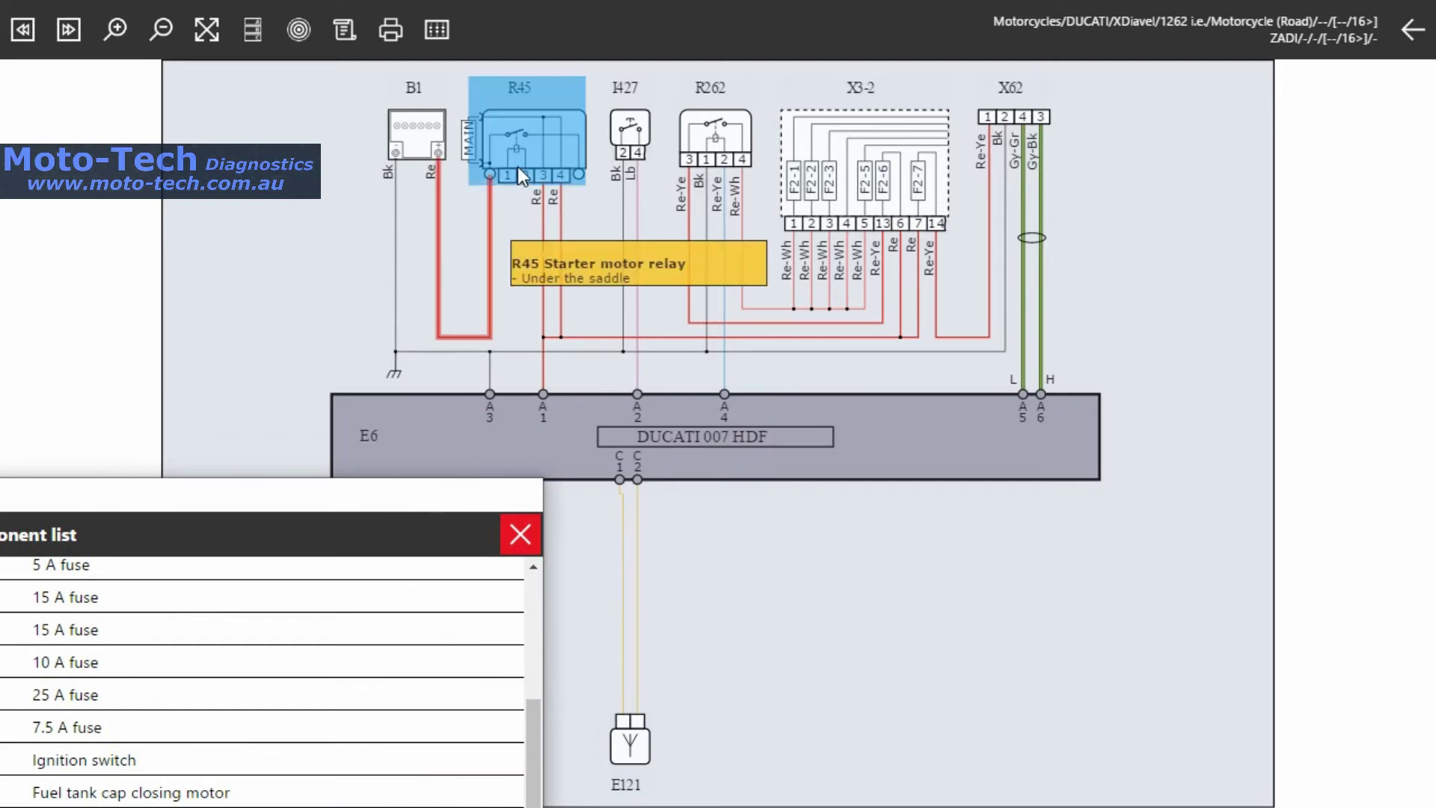
# - View R45's I/O lines device card, then close the card and the component list
pyautogui.click(537, 138)
pyautogui.moveTo(505, 350)
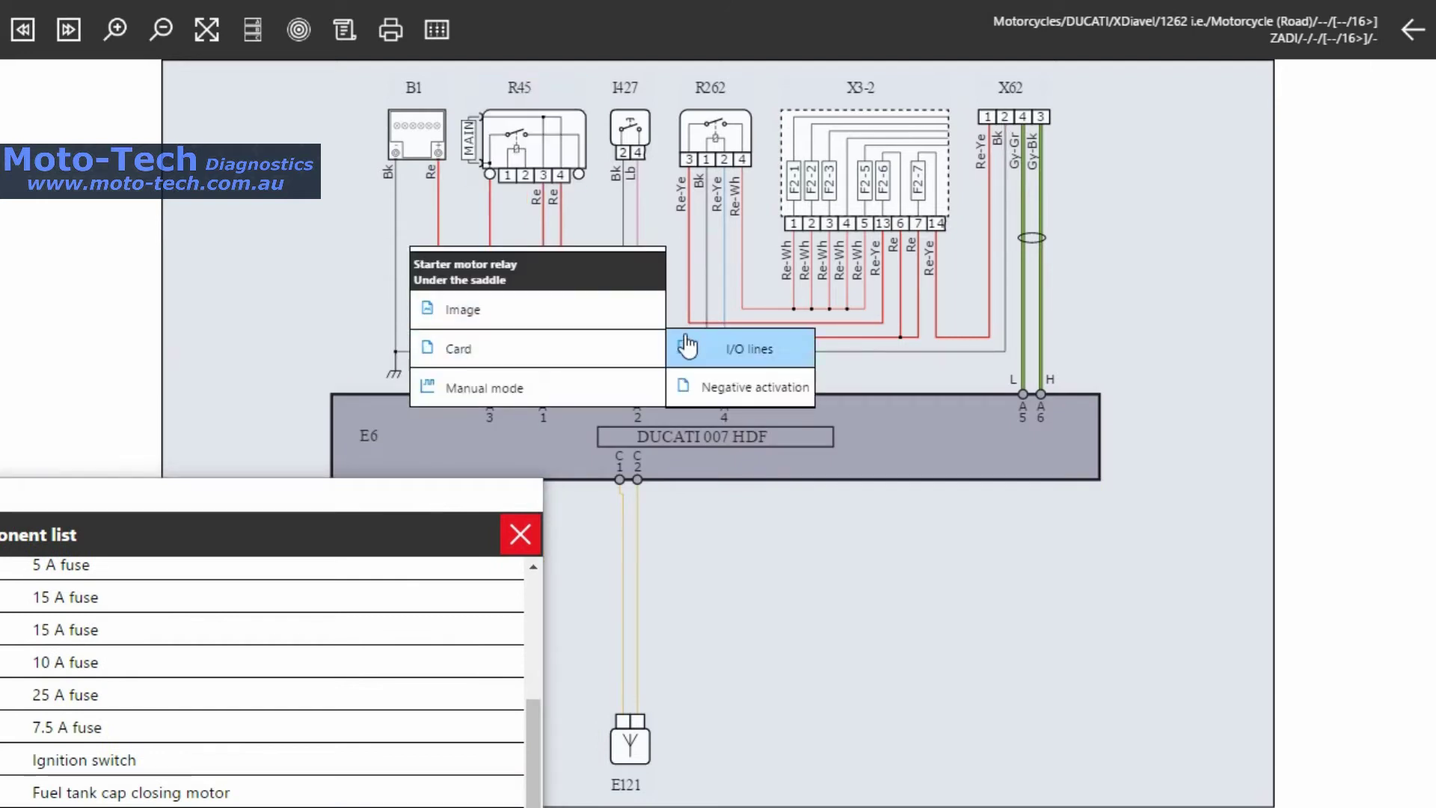
pyautogui.click(752, 348)
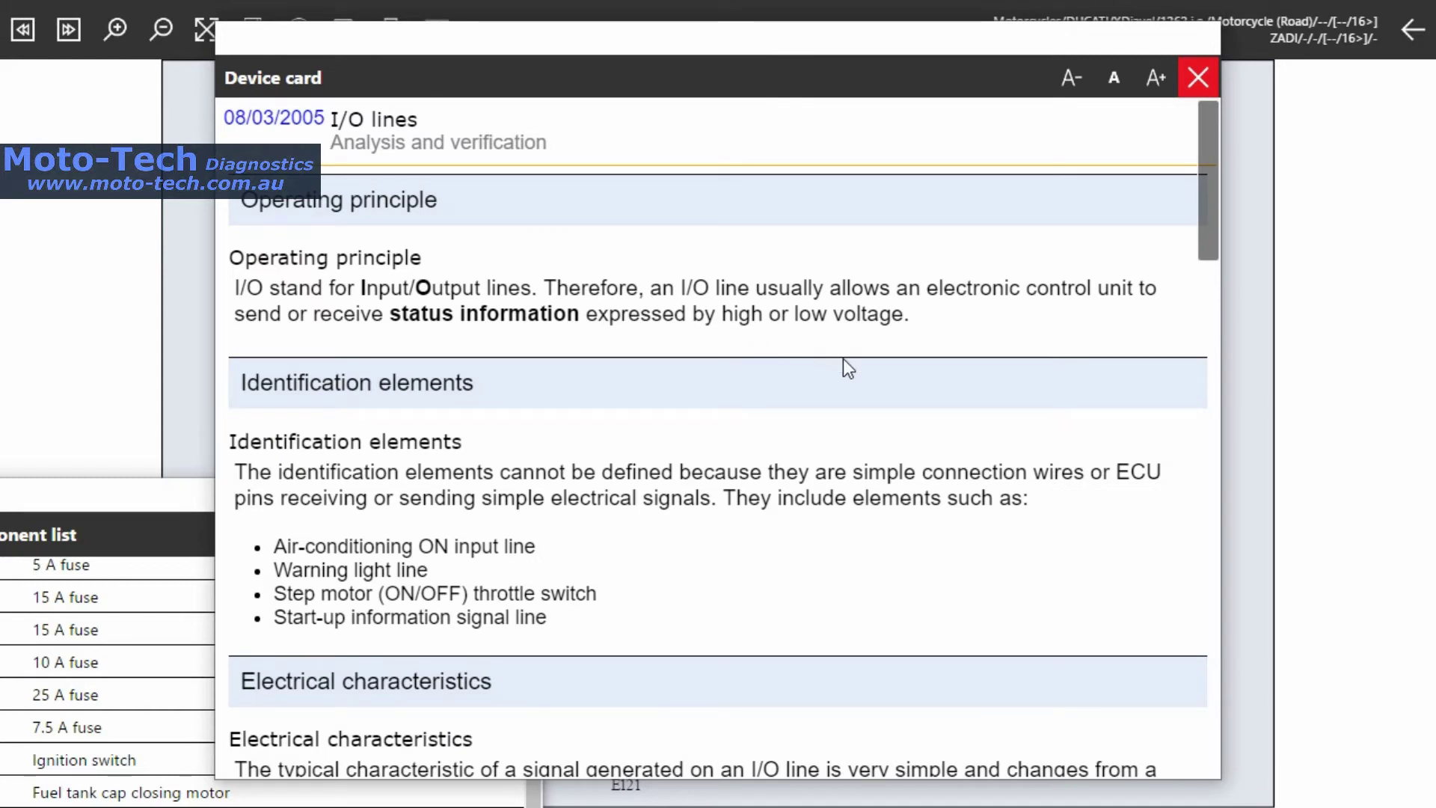
pyautogui.click(1197, 78)
pyautogui.click(411, 496)
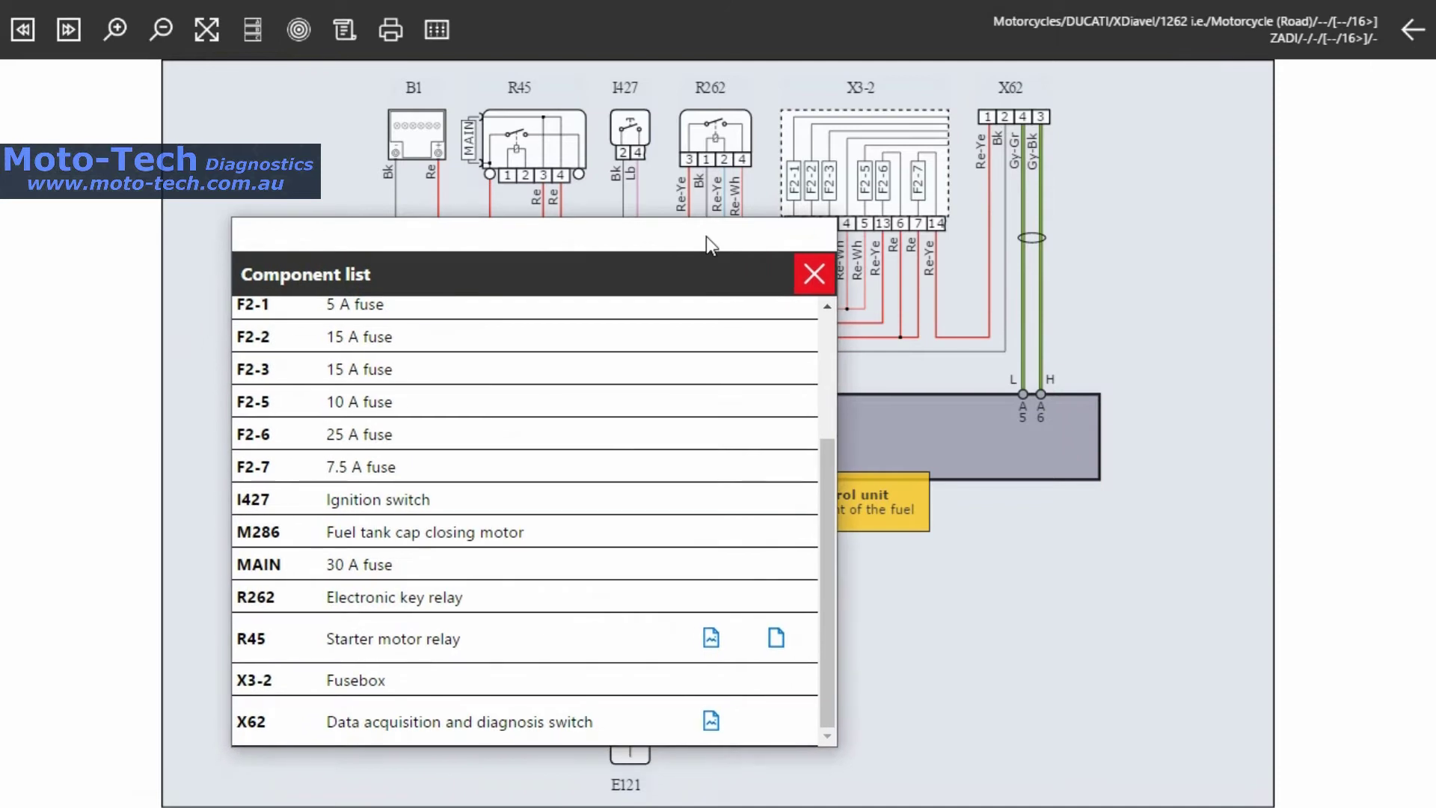
pyautogui.click(813, 284)
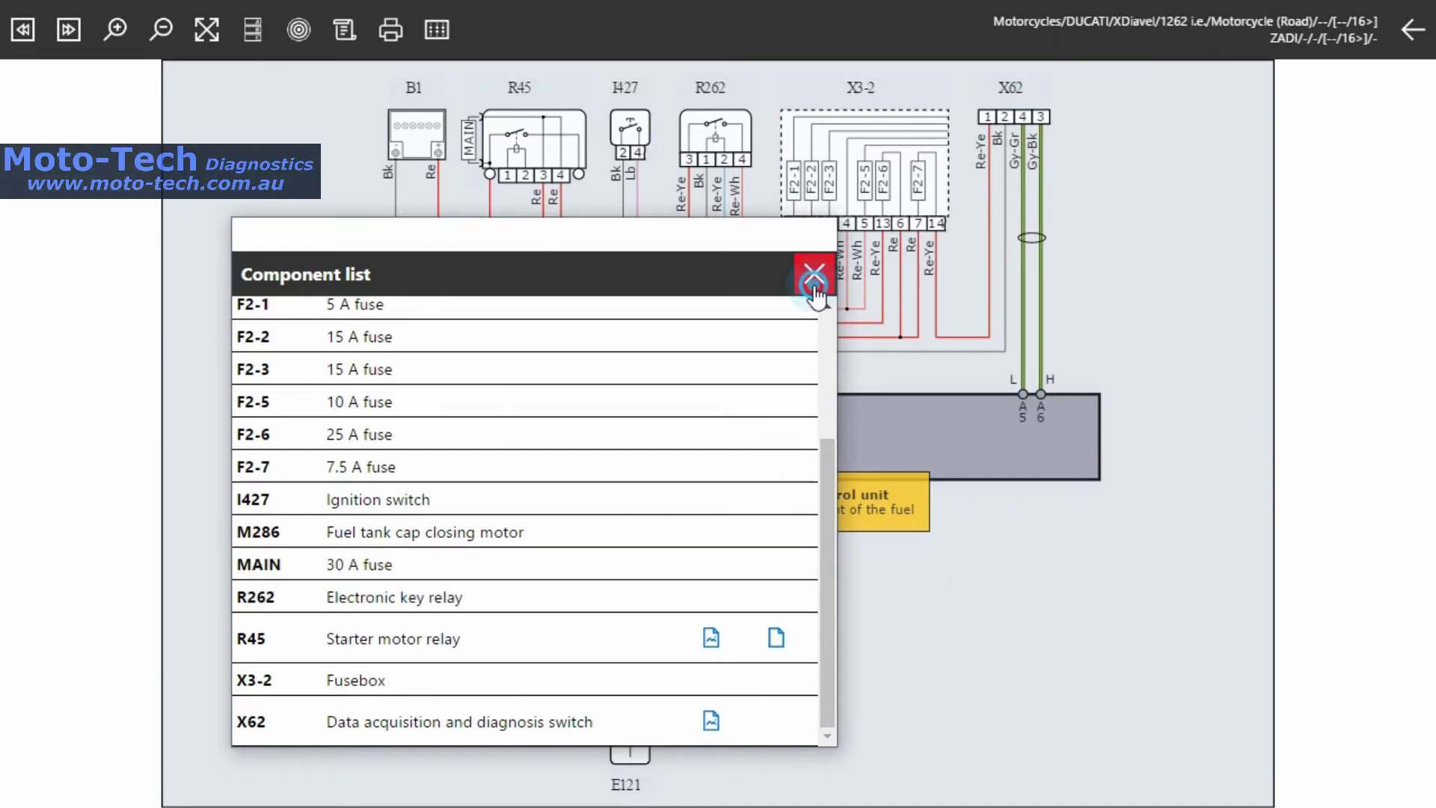
# - Open the Instrument panel MAE diagram, then highlight and clear the wires connected to E11
pyautogui.click(1417, 44)
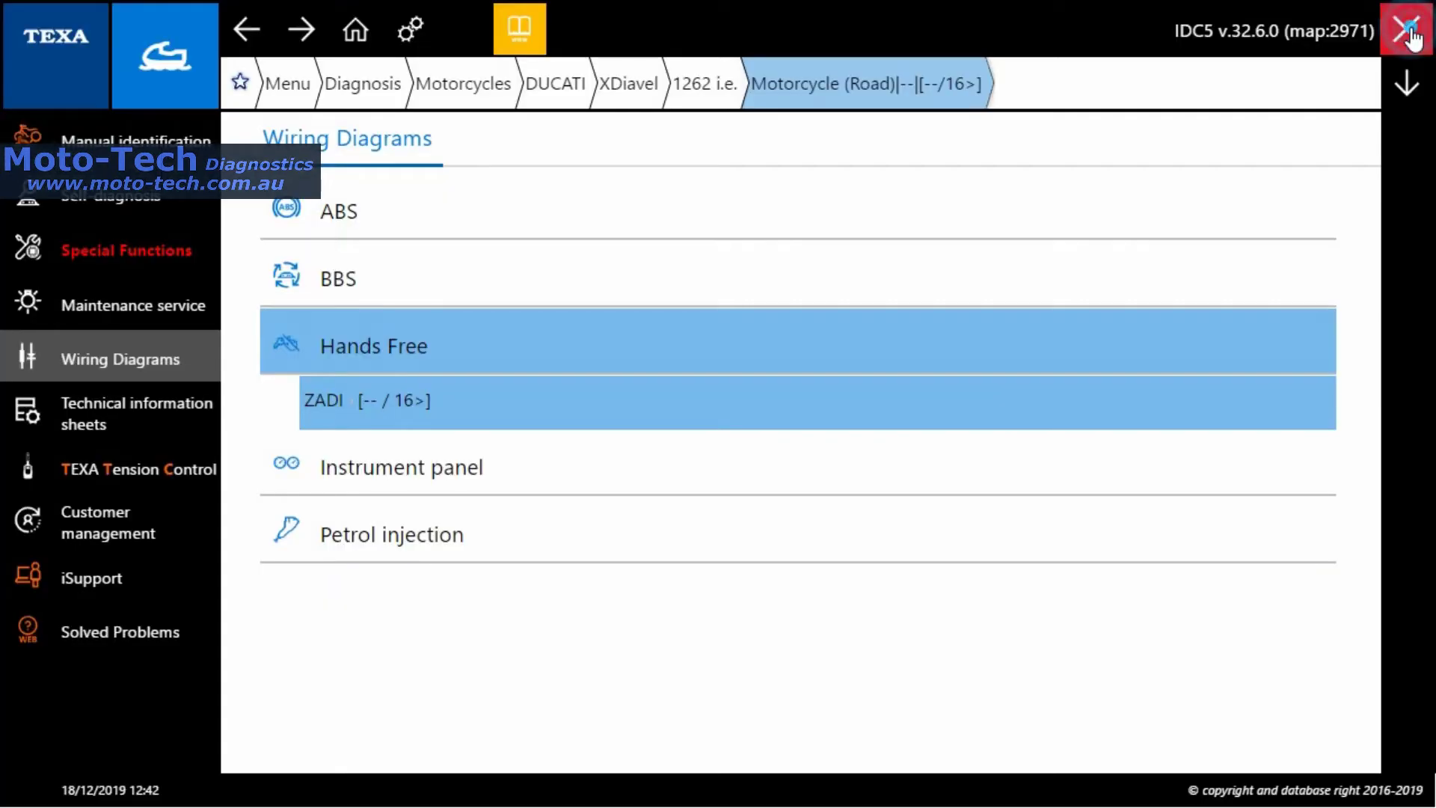
pyautogui.click(760, 459)
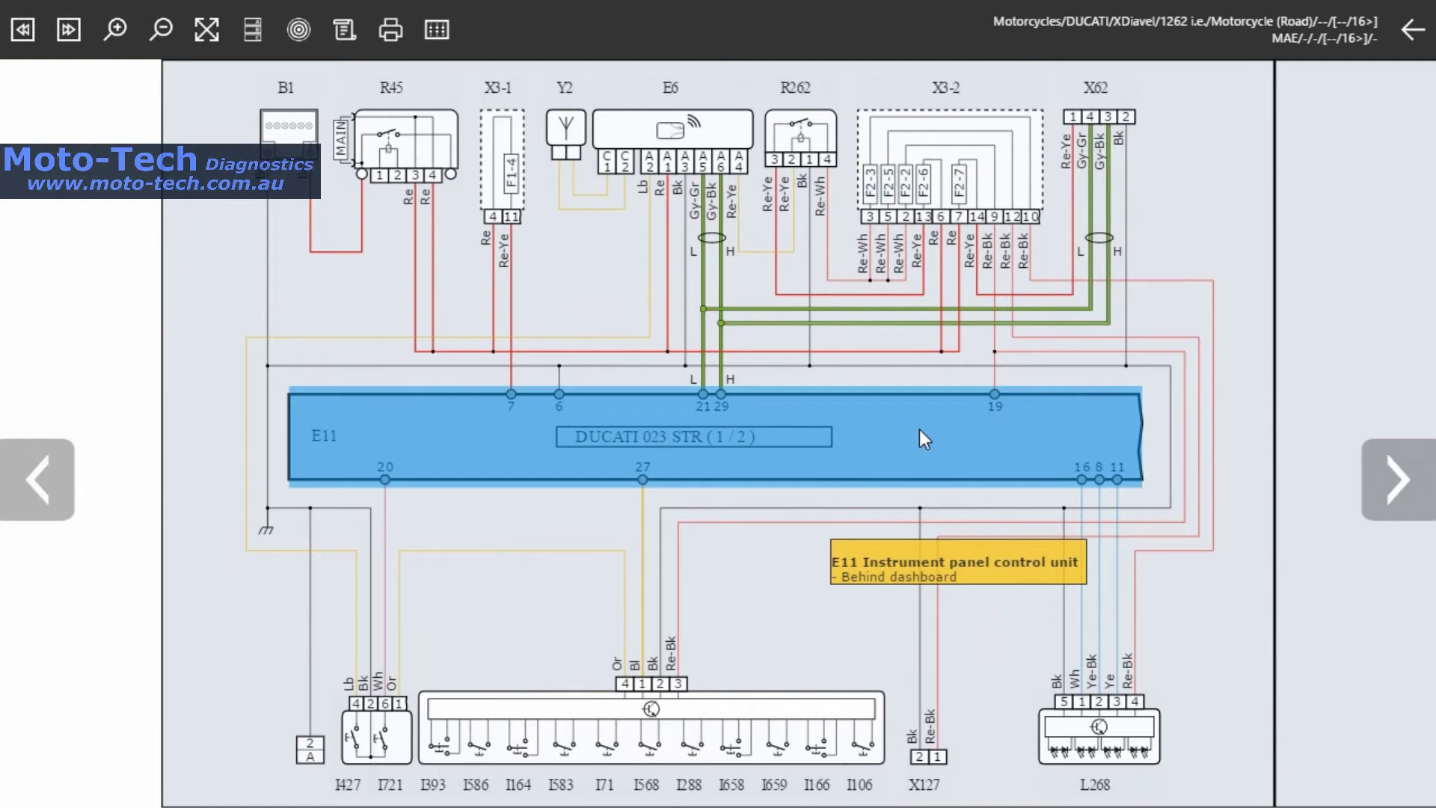
pyautogui.click(918, 429)
pyautogui.click(503, 183)
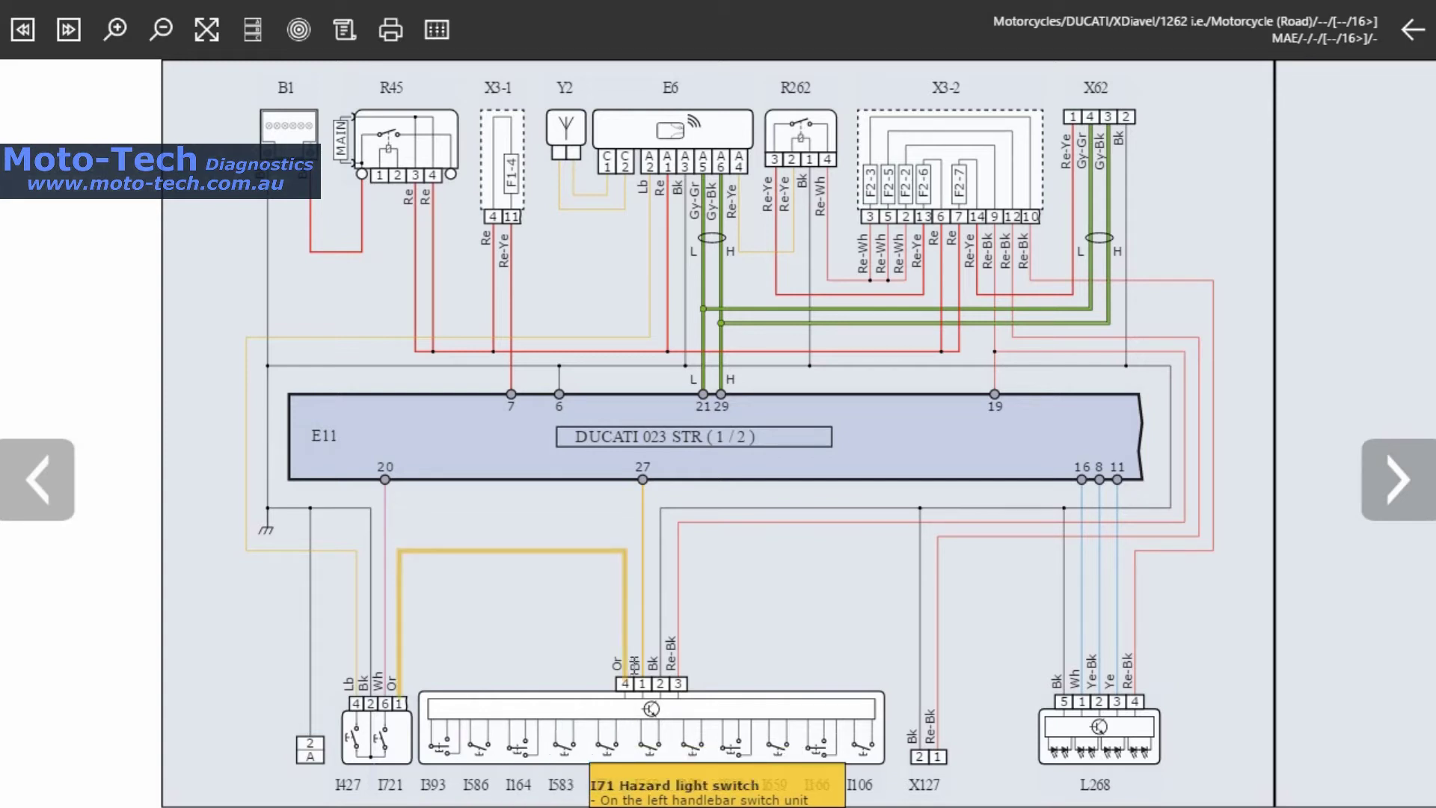
# - Trace the orange, black ground and Re-Bk wires, then list the Re-Bk wire's connections and pins
pyautogui.click(625, 636)
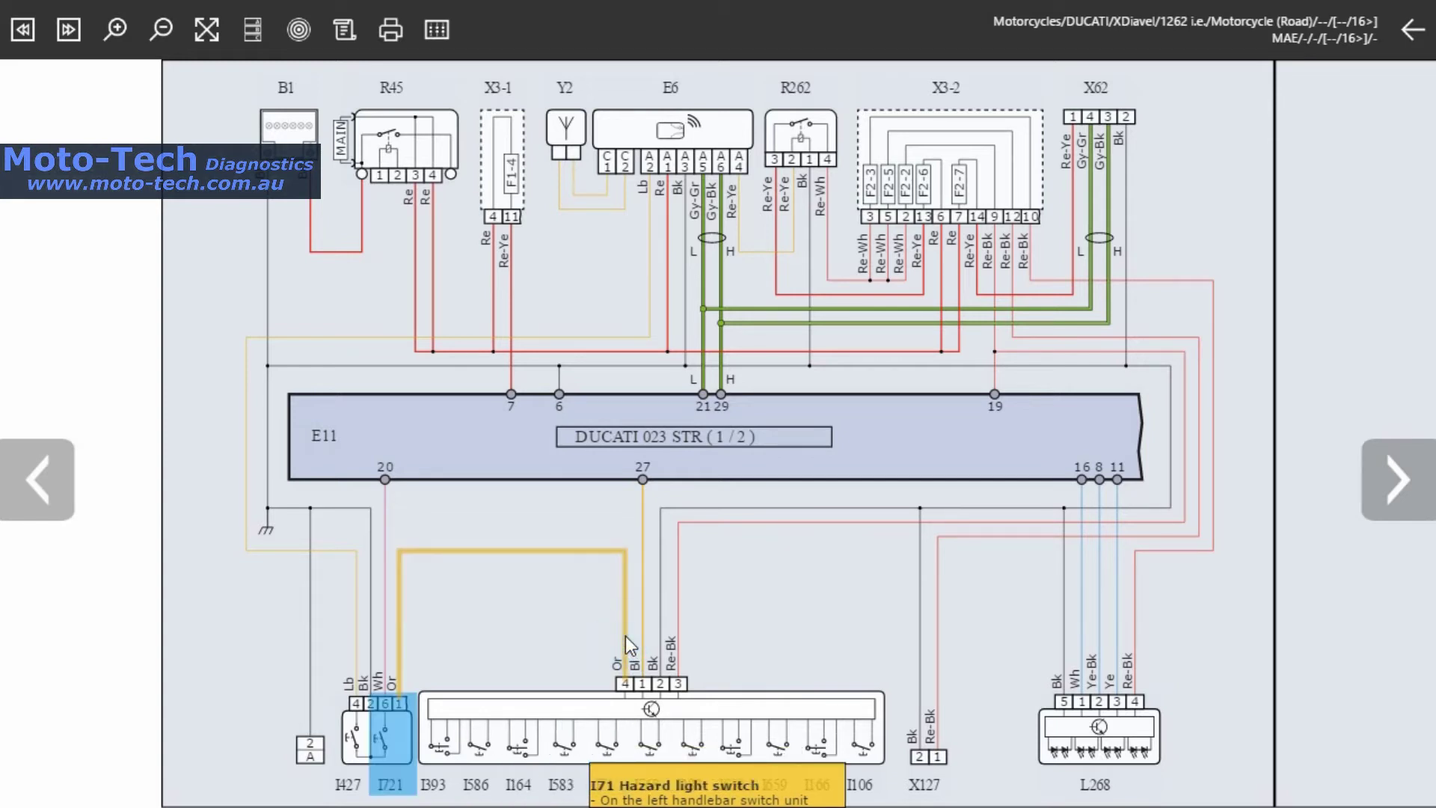
pyautogui.click(625, 637)
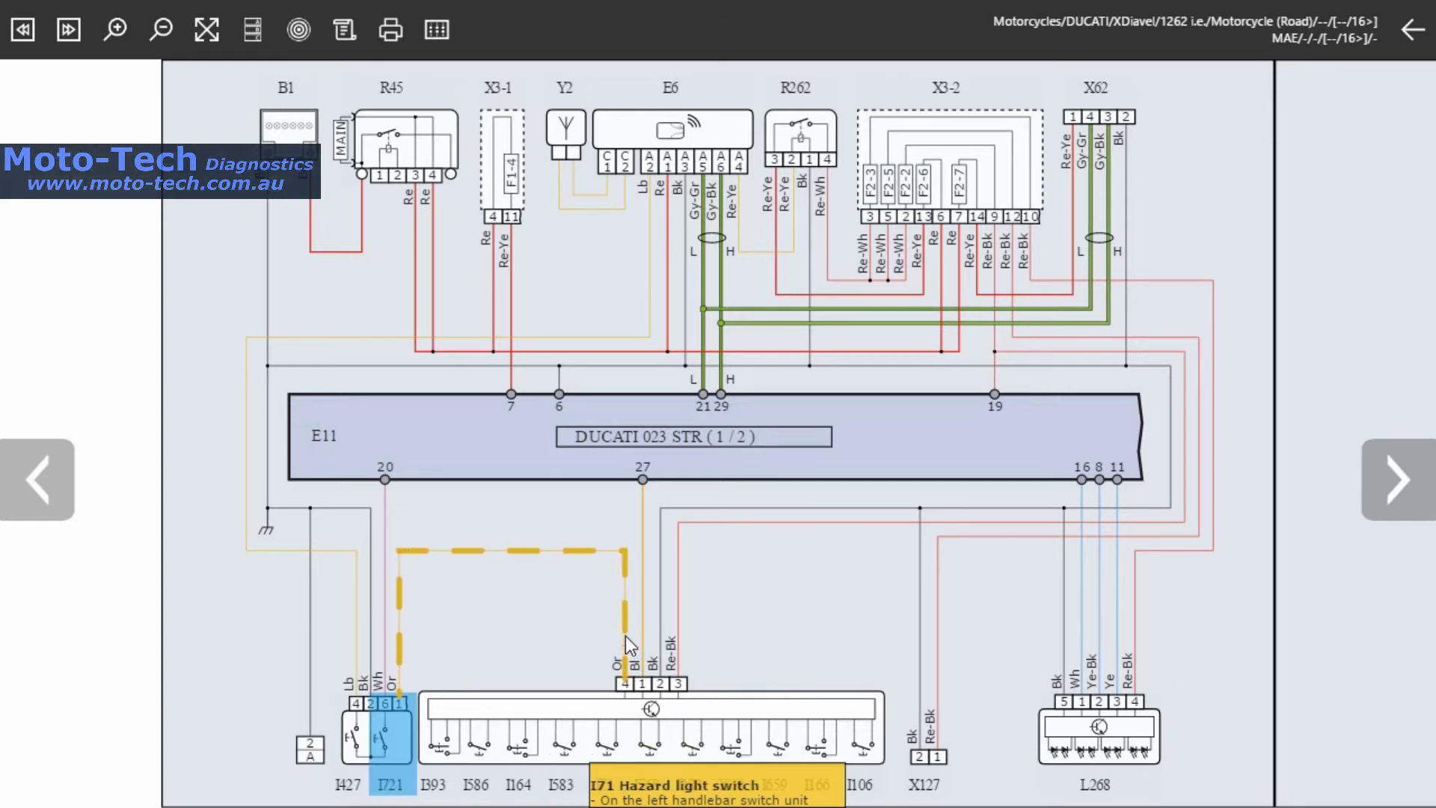
pyautogui.click(659, 609)
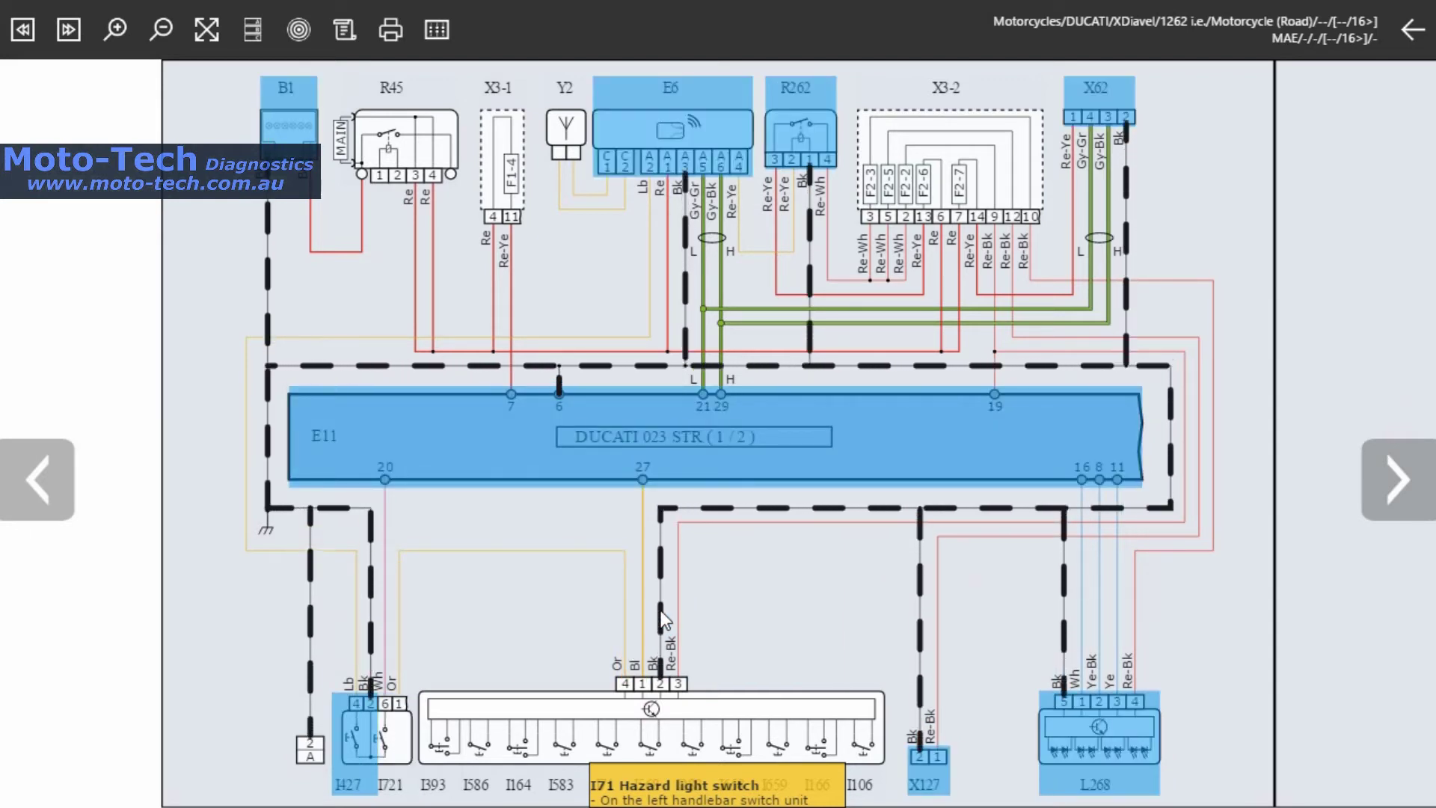
pyautogui.click(678, 609)
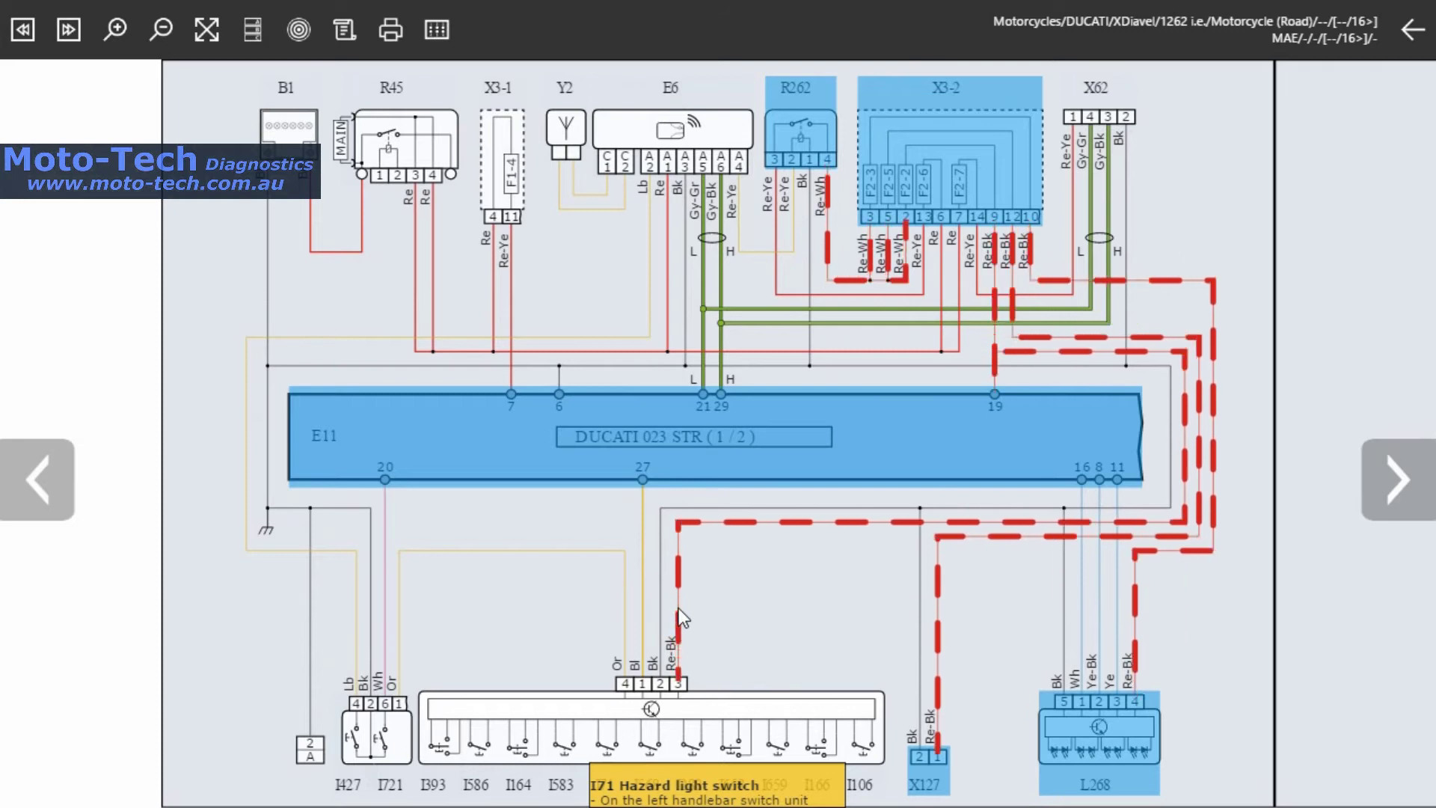
pyautogui.click(440, 31)
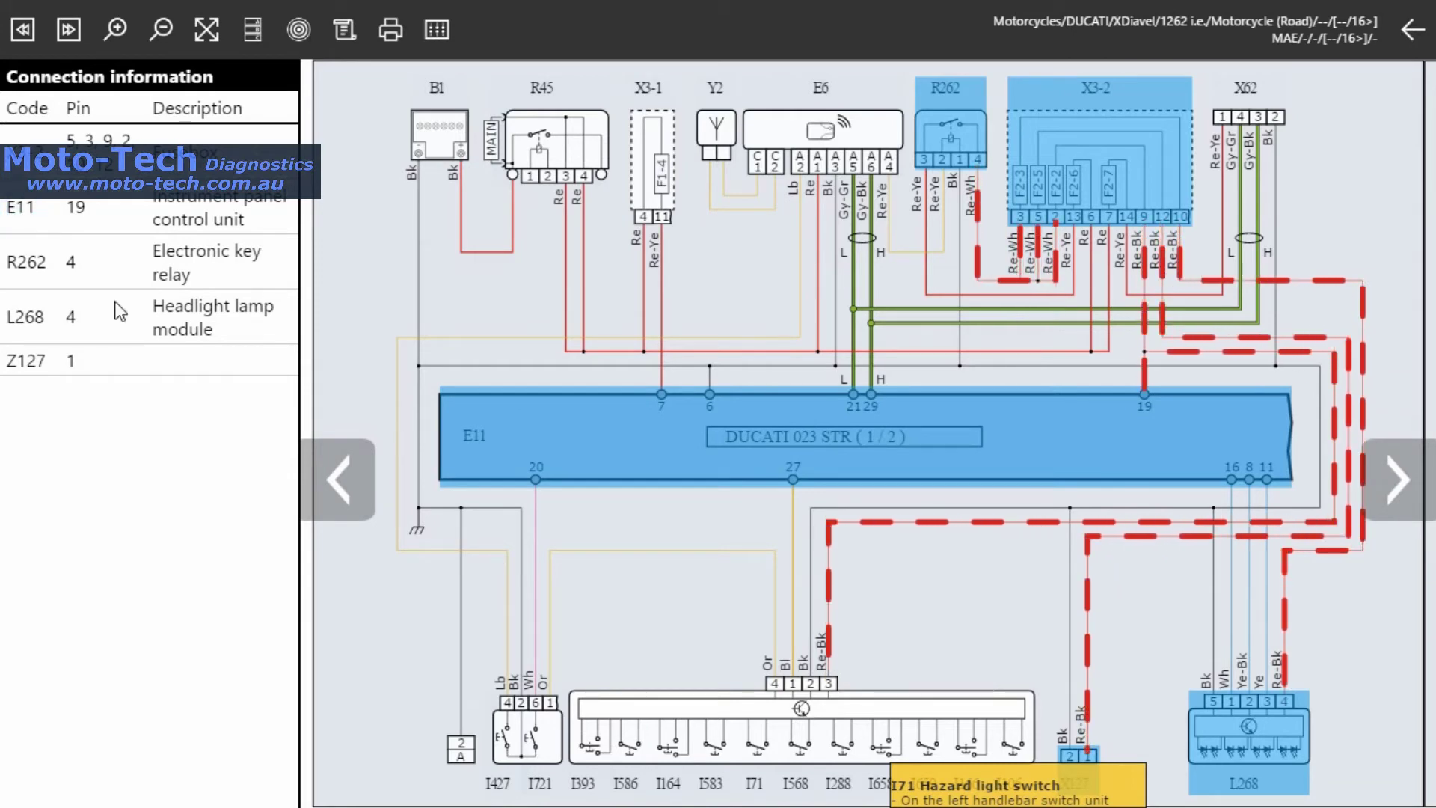
# - Clear all highlights and retrace the Re-Bk, black ground and R45 red supply networks in turn
pyautogui.click(1138, 685)
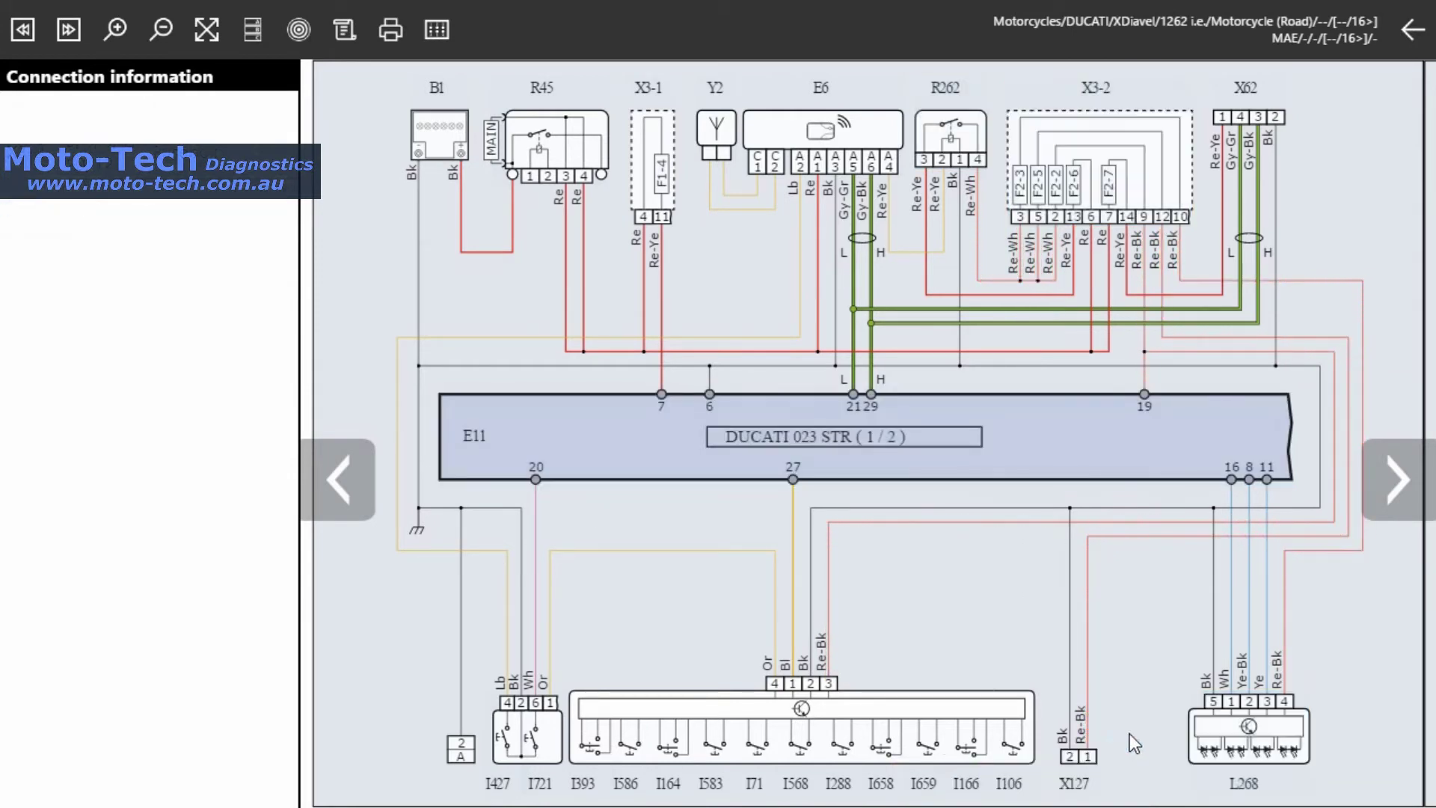
pyautogui.click(1286, 621)
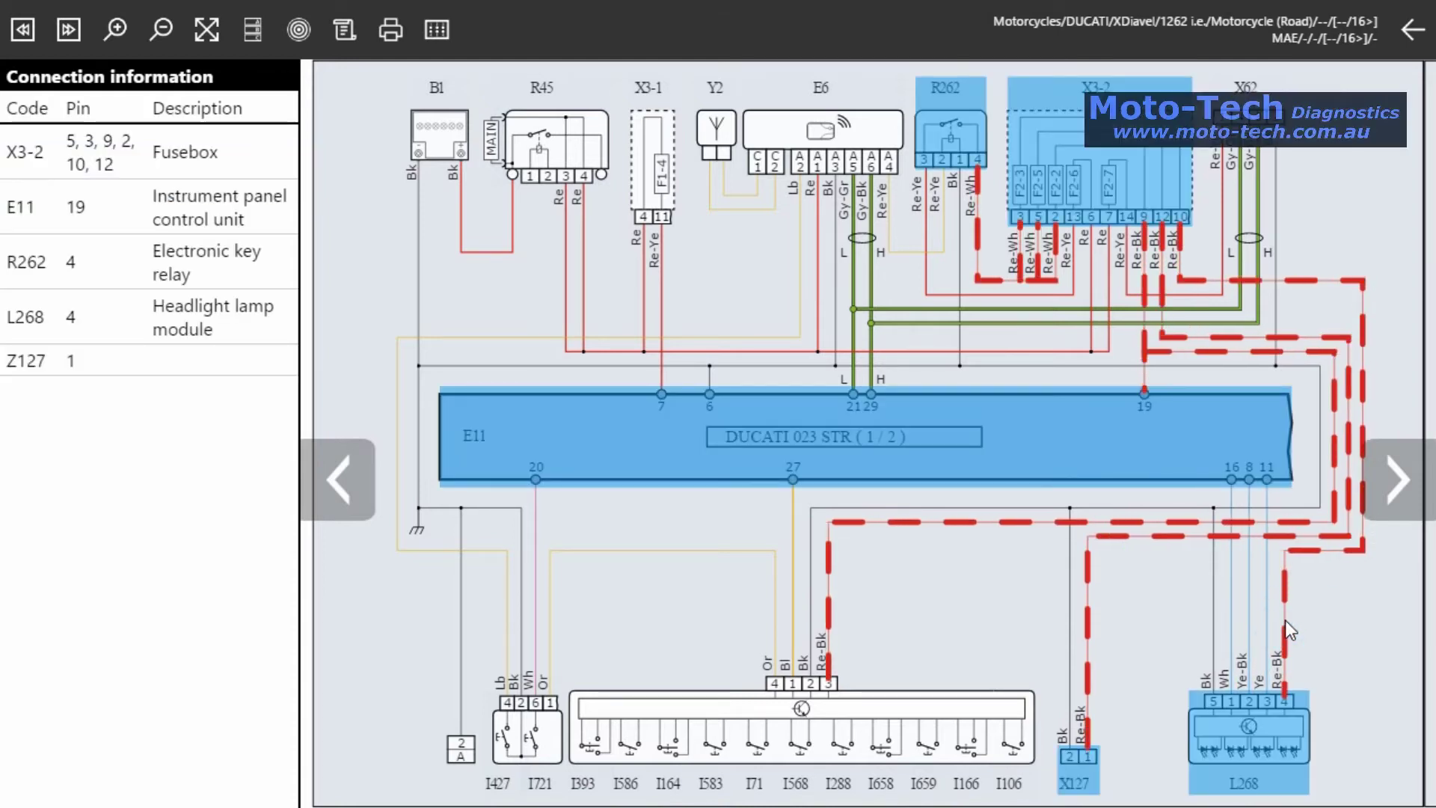
pyautogui.click(811, 612)
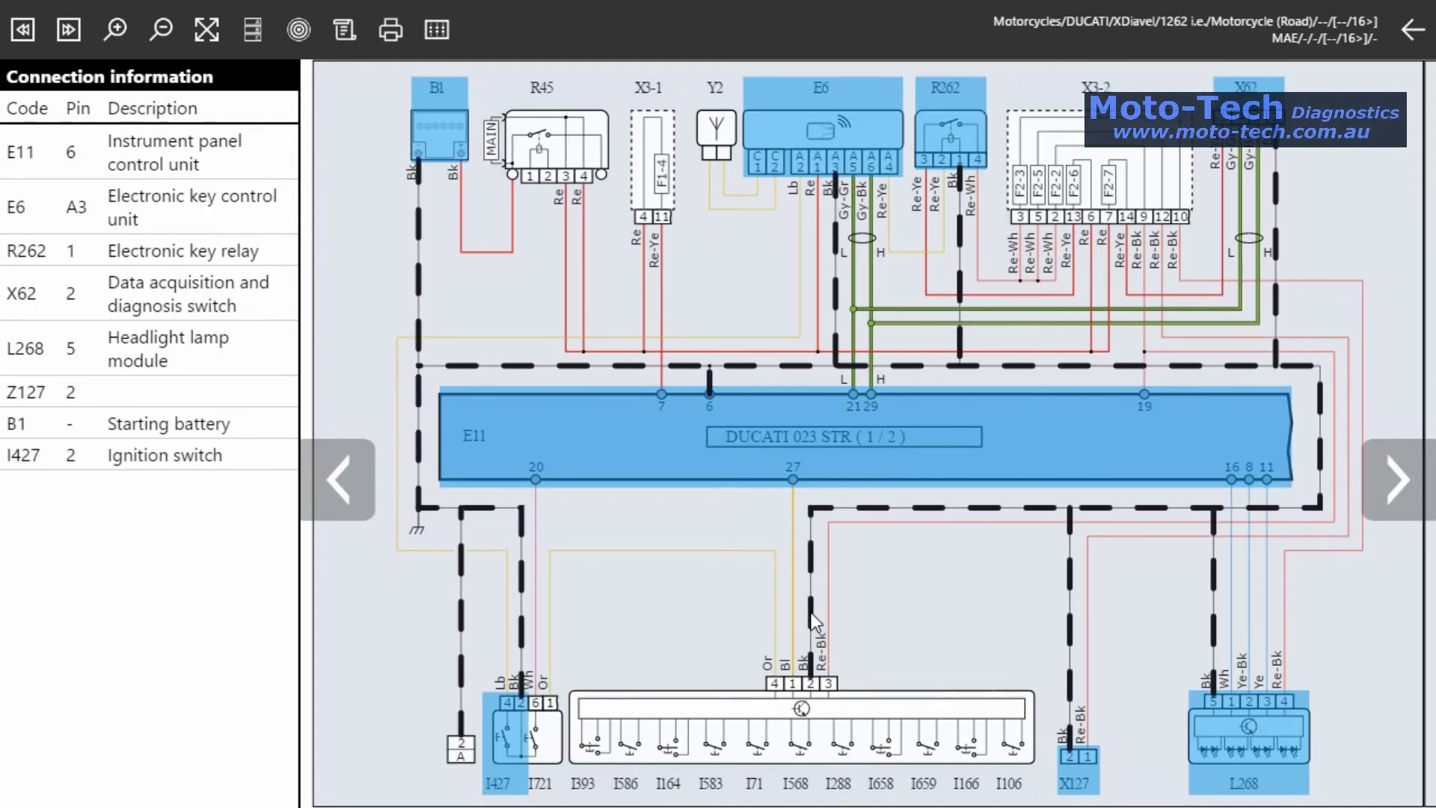
pyautogui.click(585, 302)
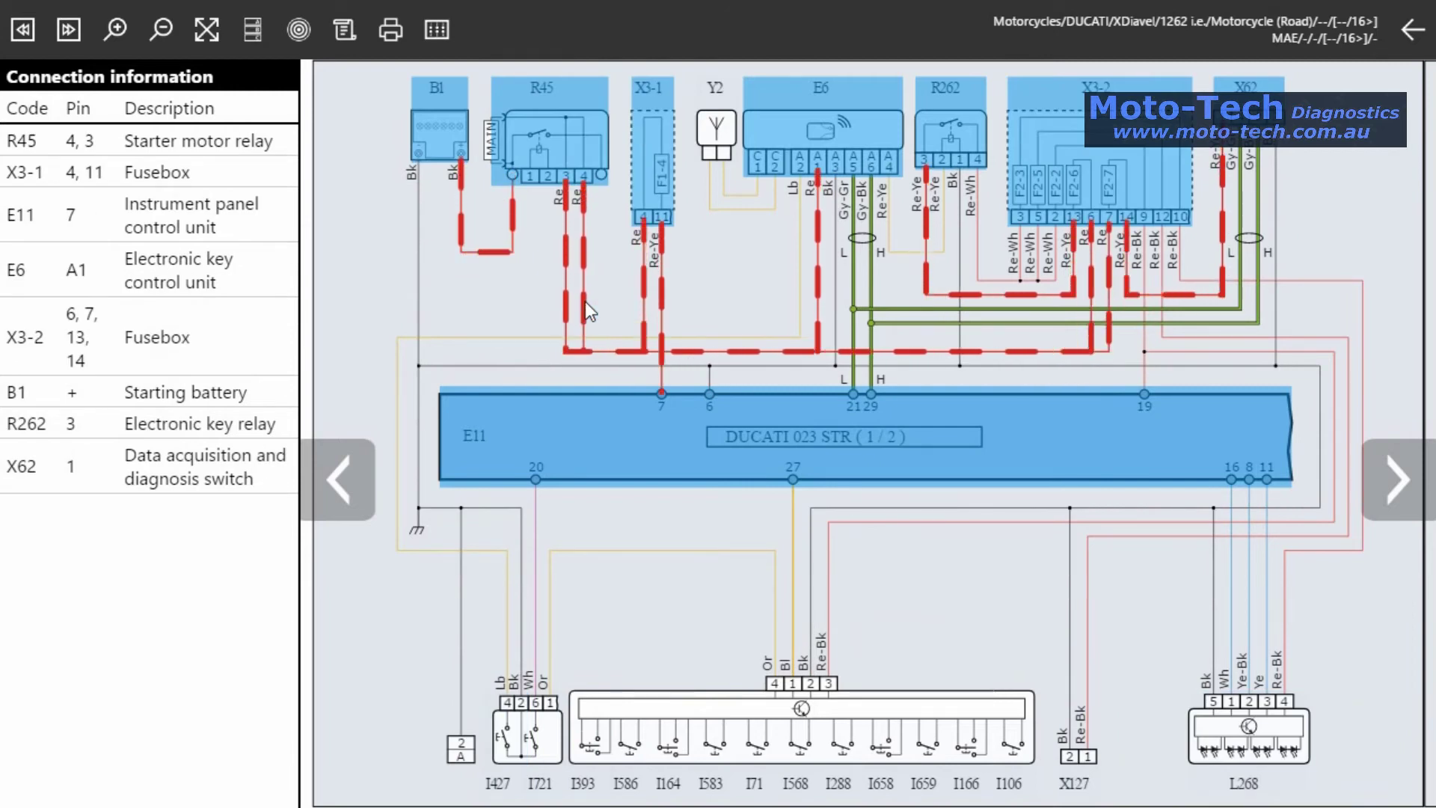
pyautogui.click(461, 618)
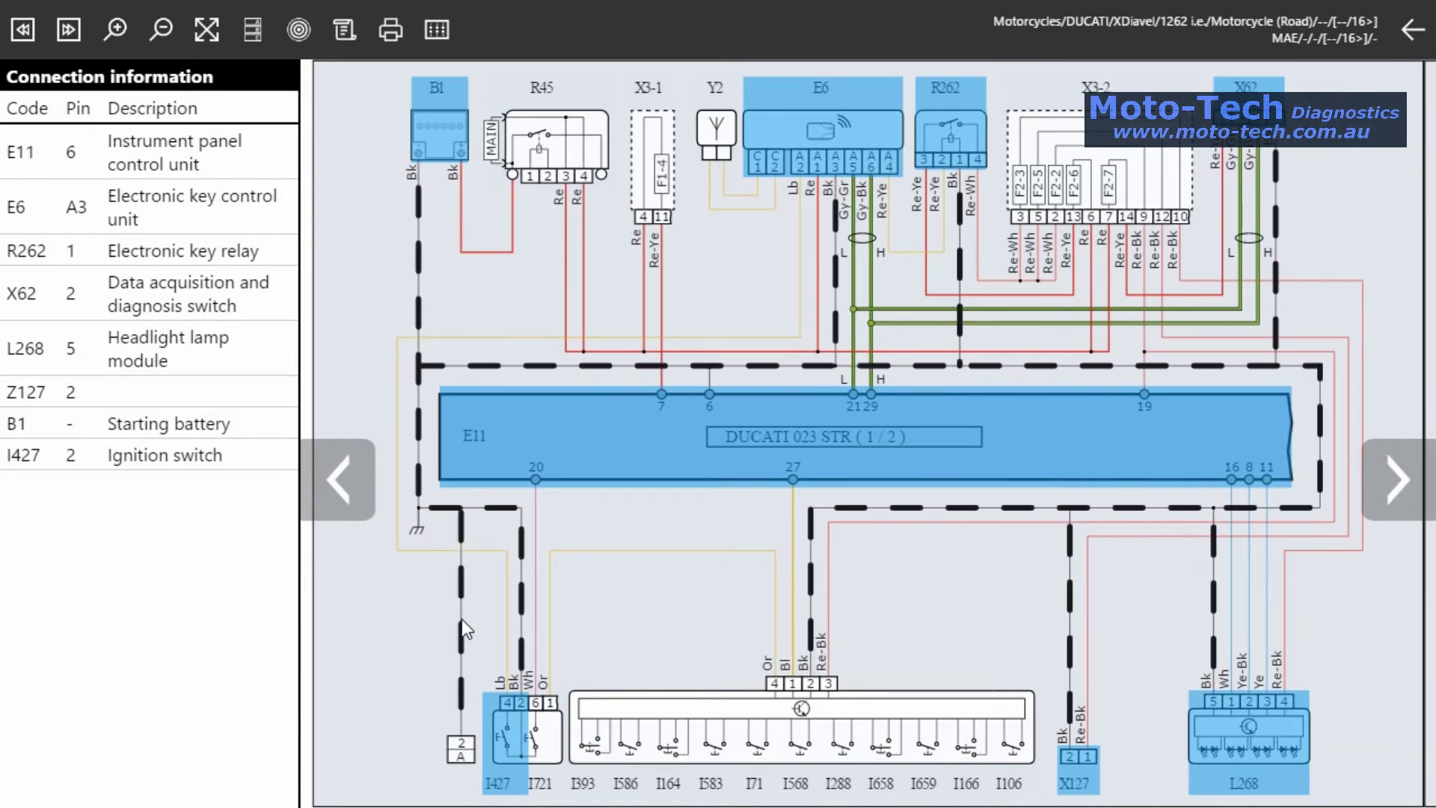
# - Open the Bosch petrol injection diagram and check the fitting locations of X3-1, G1 and T2
pyautogui.click(1412, 30)
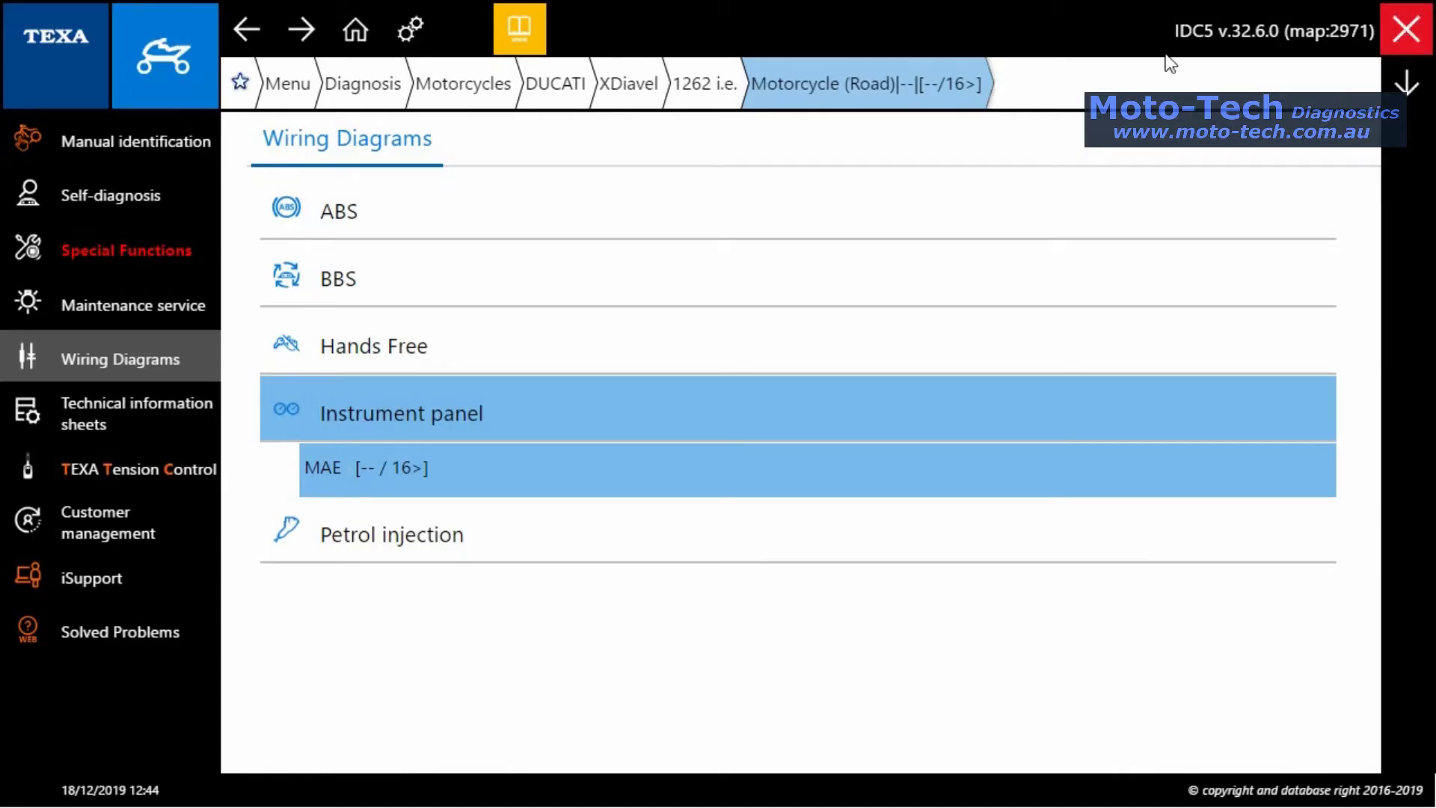
pyautogui.click(788, 523)
pyautogui.click(782, 537)
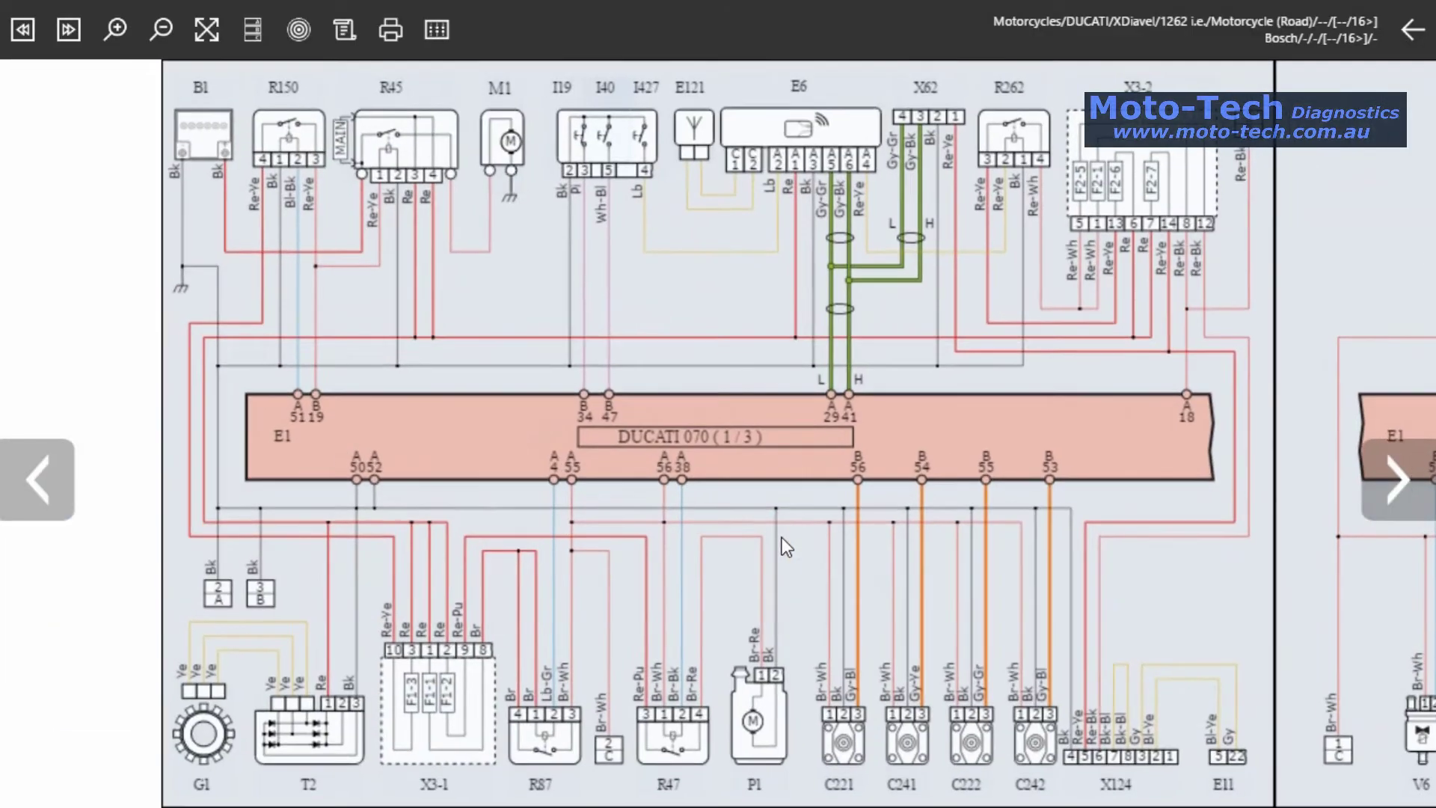
pyautogui.moveTo(435, 652)
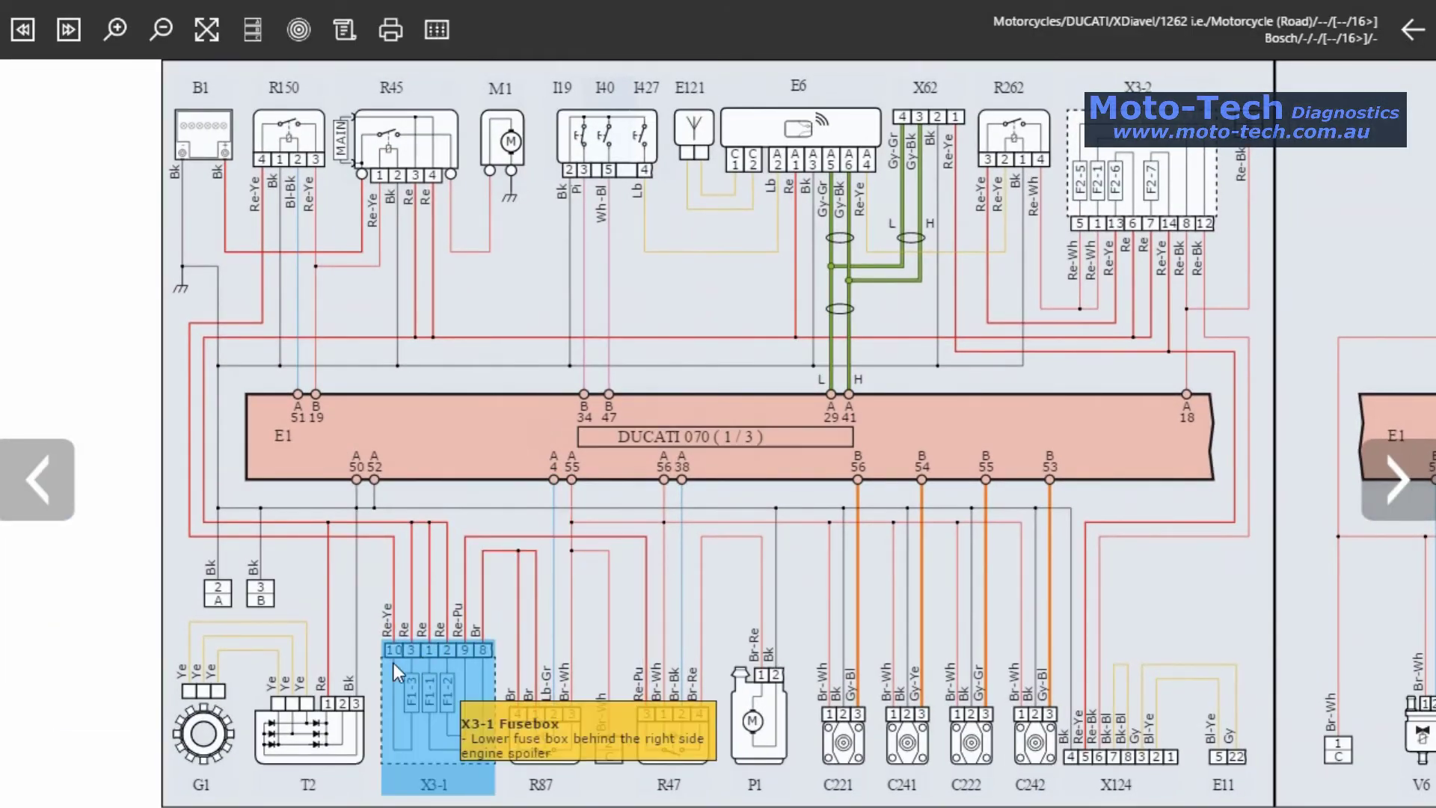
pyautogui.moveTo(224, 738)
pyautogui.moveTo(298, 721)
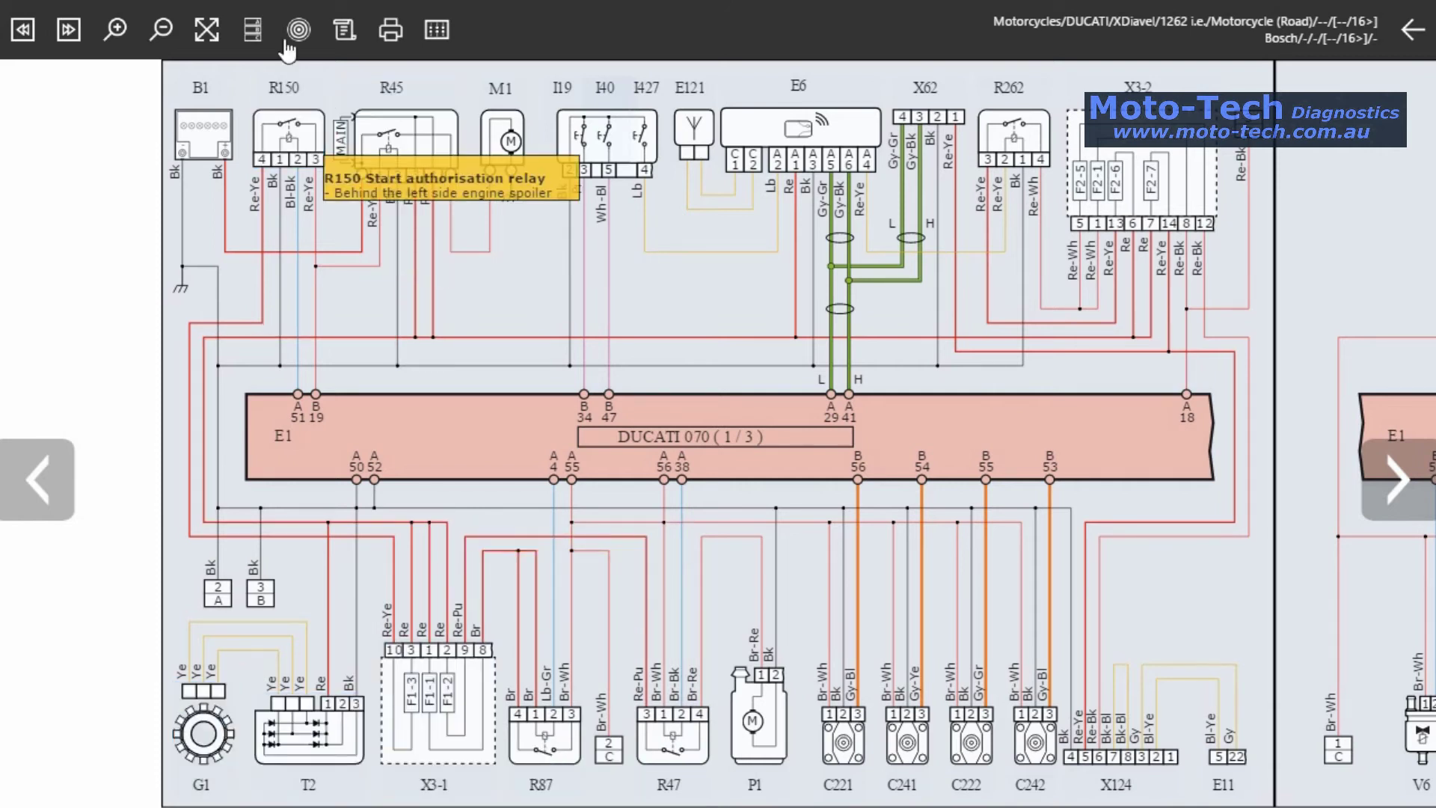
# - Locate the I30 side stand switch via the component list and move the list aside
pyautogui.click(262, 28)
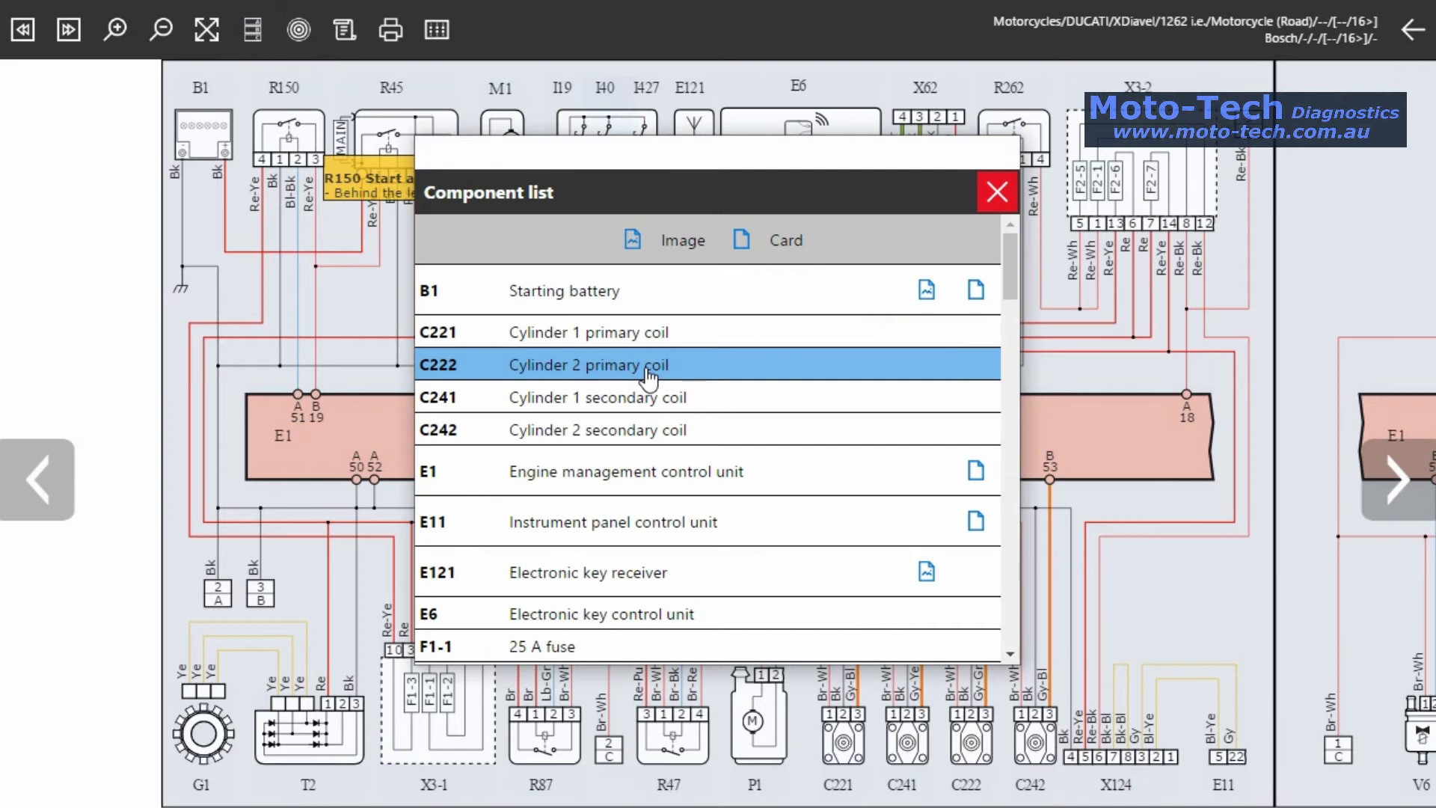
pyautogui.scroll(-3, 648, 378)
pyautogui.scroll(-9, 716, 424)
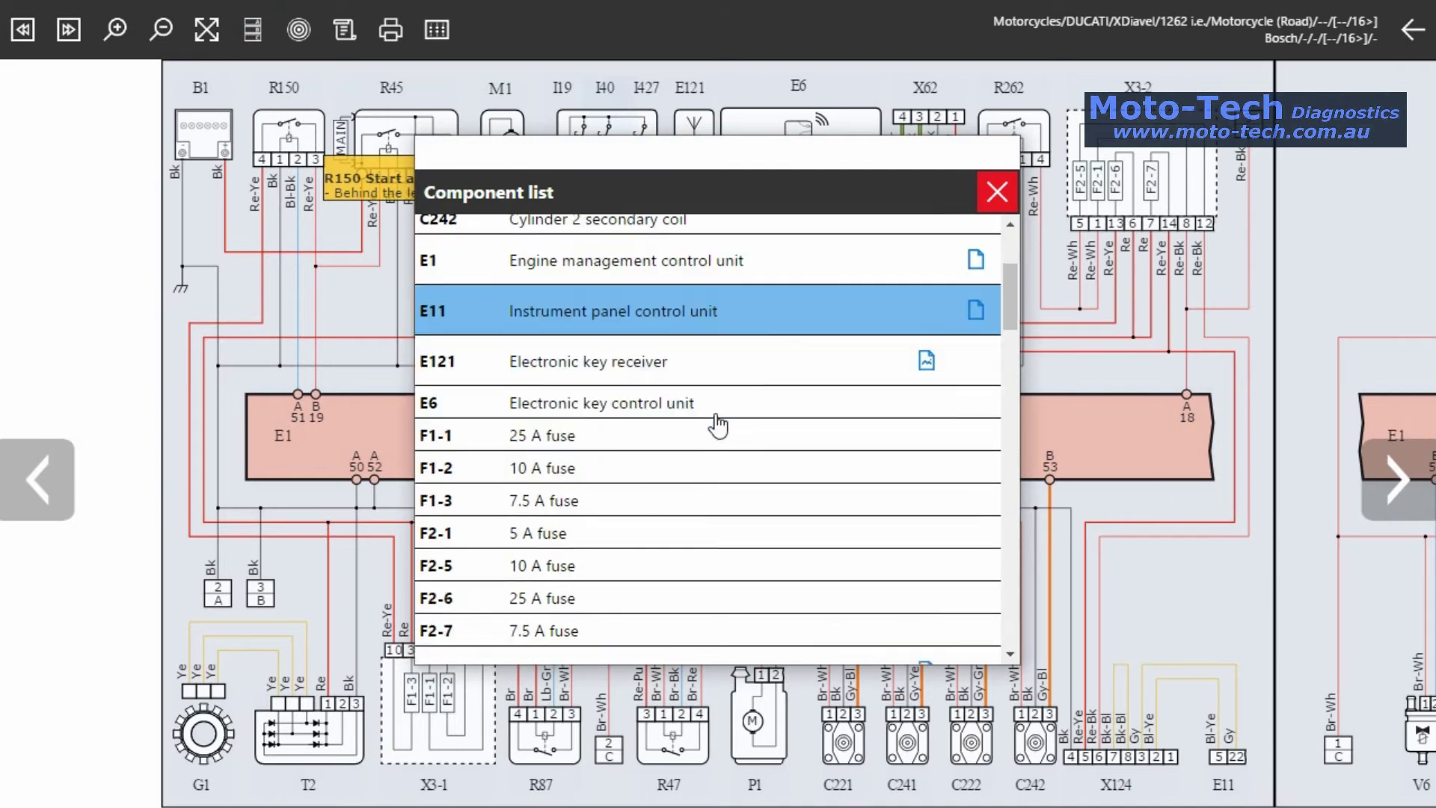
pyautogui.scroll(-9, 717, 424)
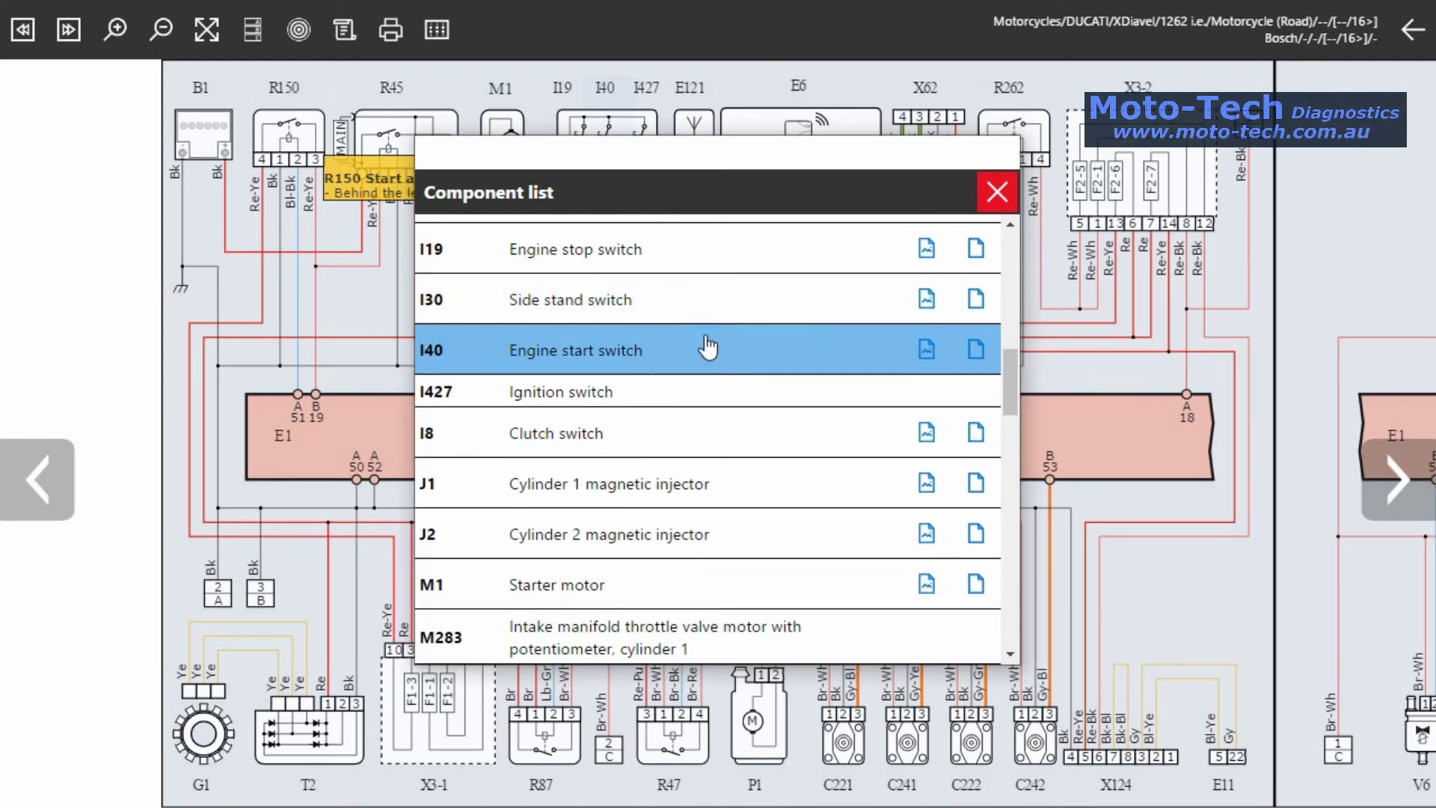
pyautogui.click(702, 301)
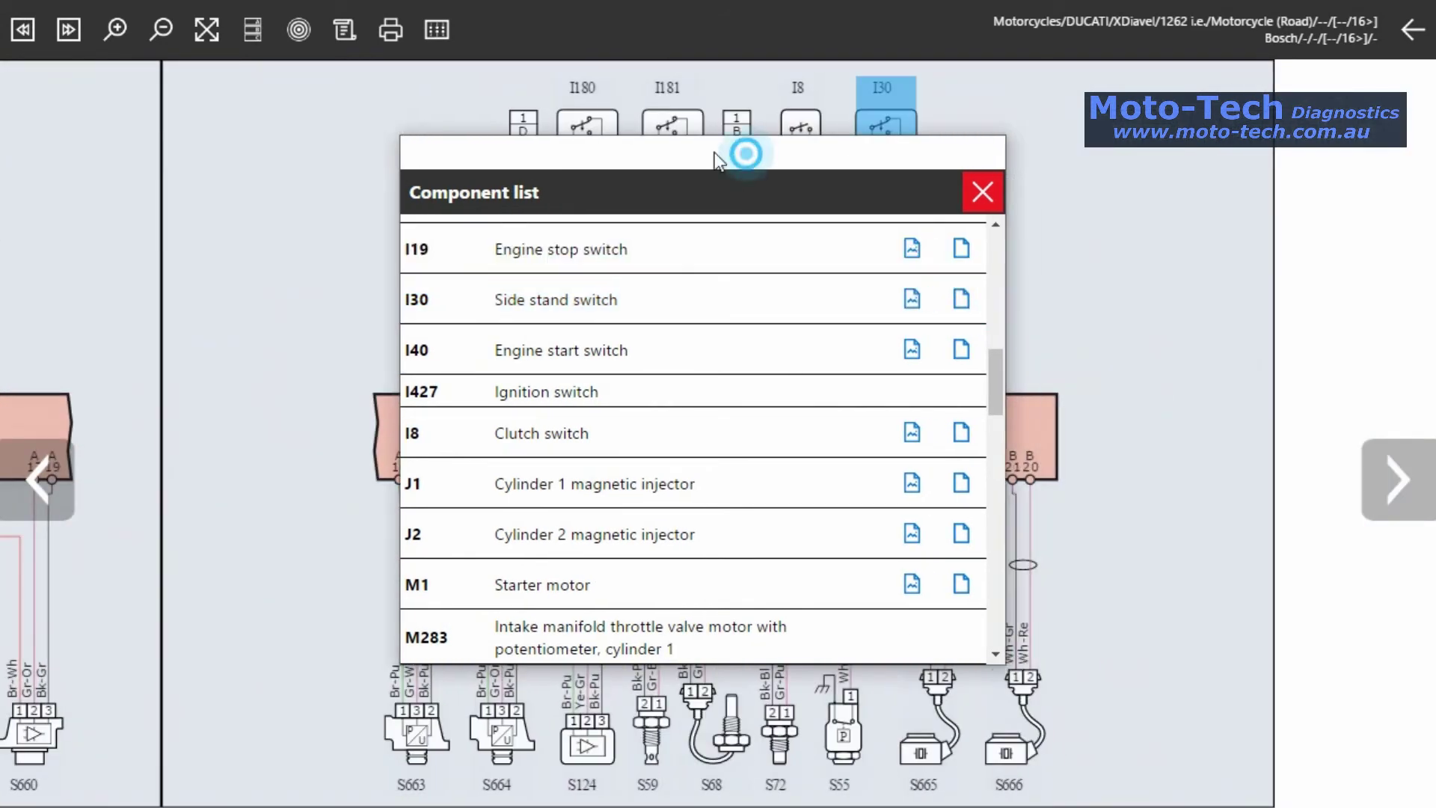
pyautogui.moveTo(741, 150); pyautogui.dragTo(307, 62)
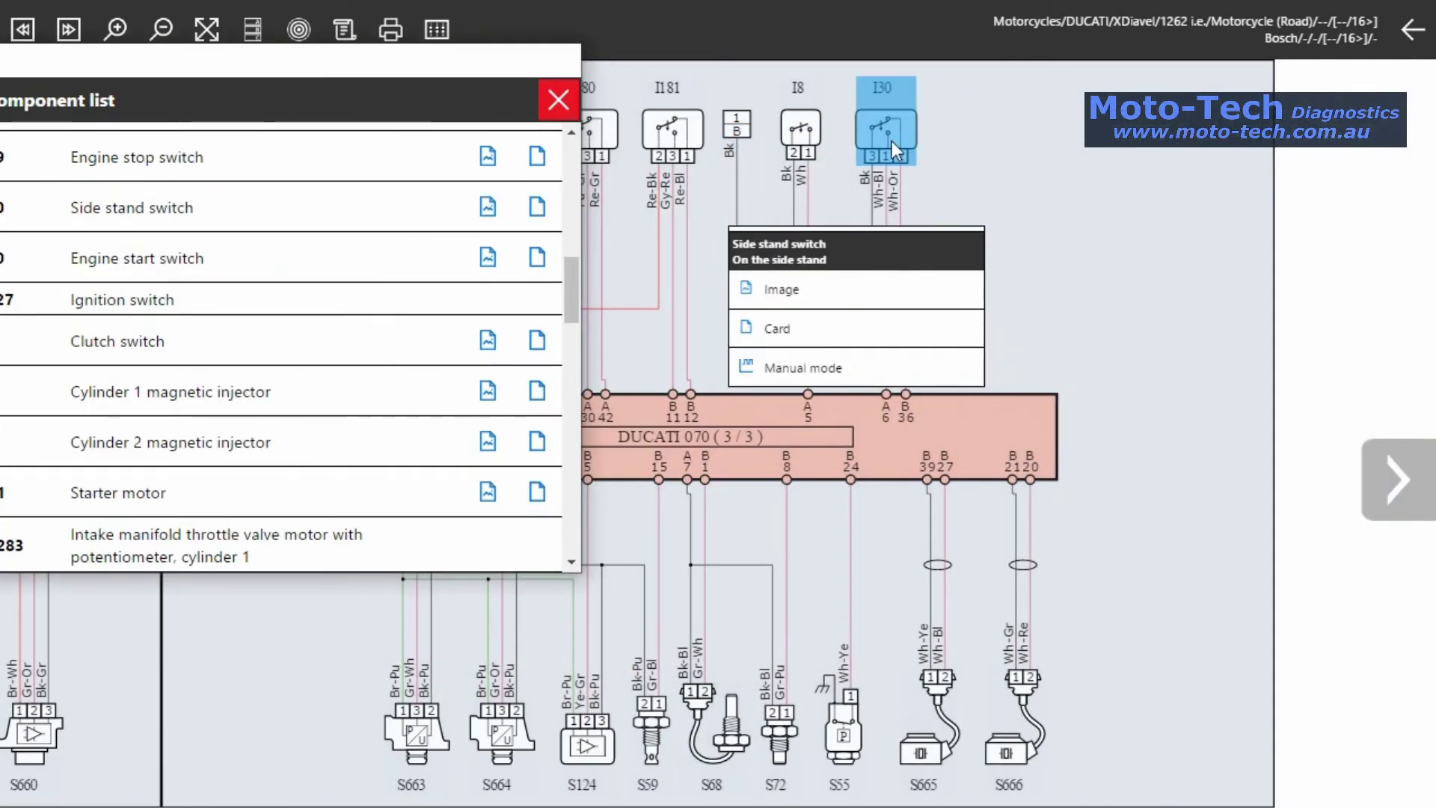
# - Open the side stand switch card, move it higher, and read down to 'Malfunction of the component'
pyautogui.moveTo(793, 329)
pyautogui.click(1030, 333)
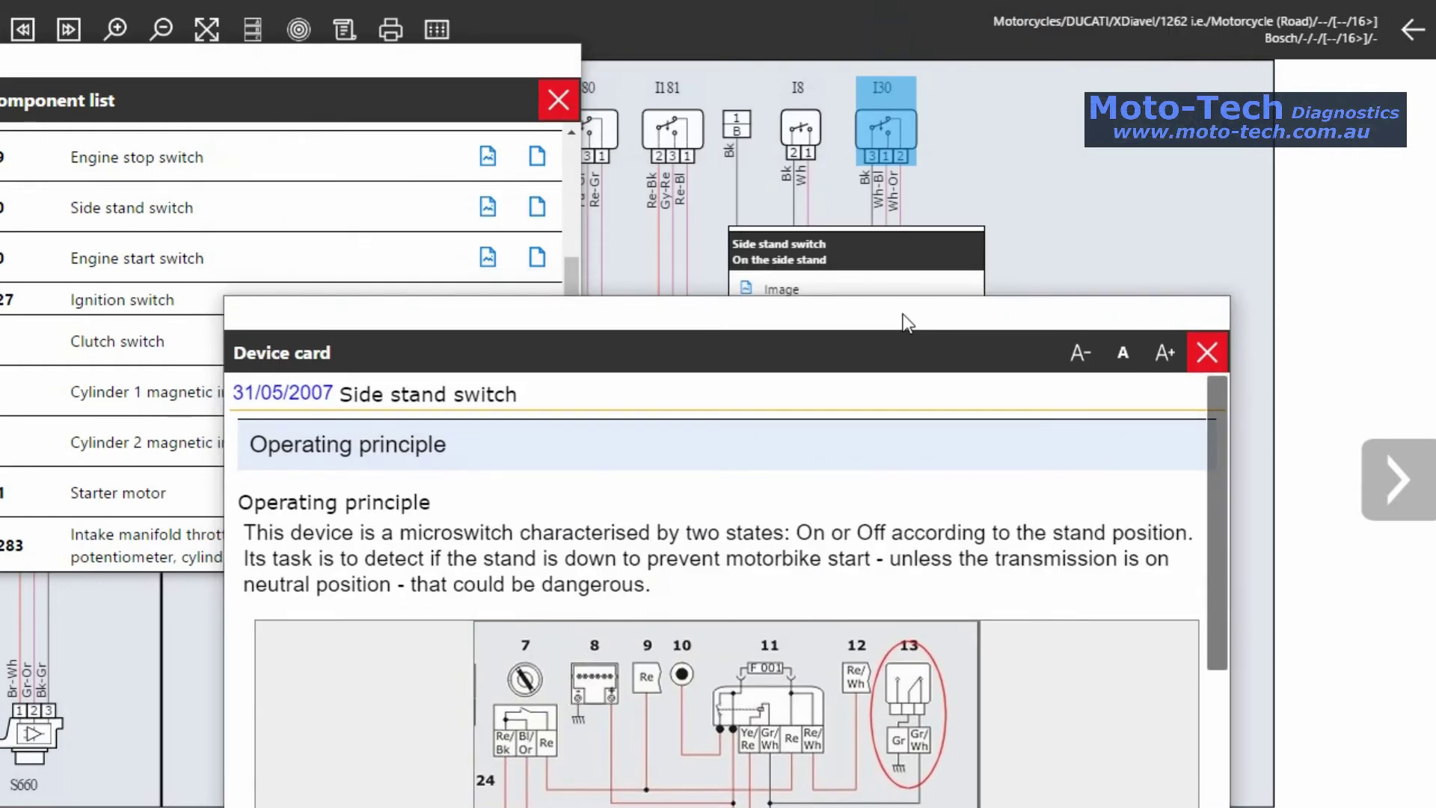
pyautogui.moveTo(903, 313); pyautogui.dragTo(908, 62)
pyautogui.scroll(-8, 959, 482)
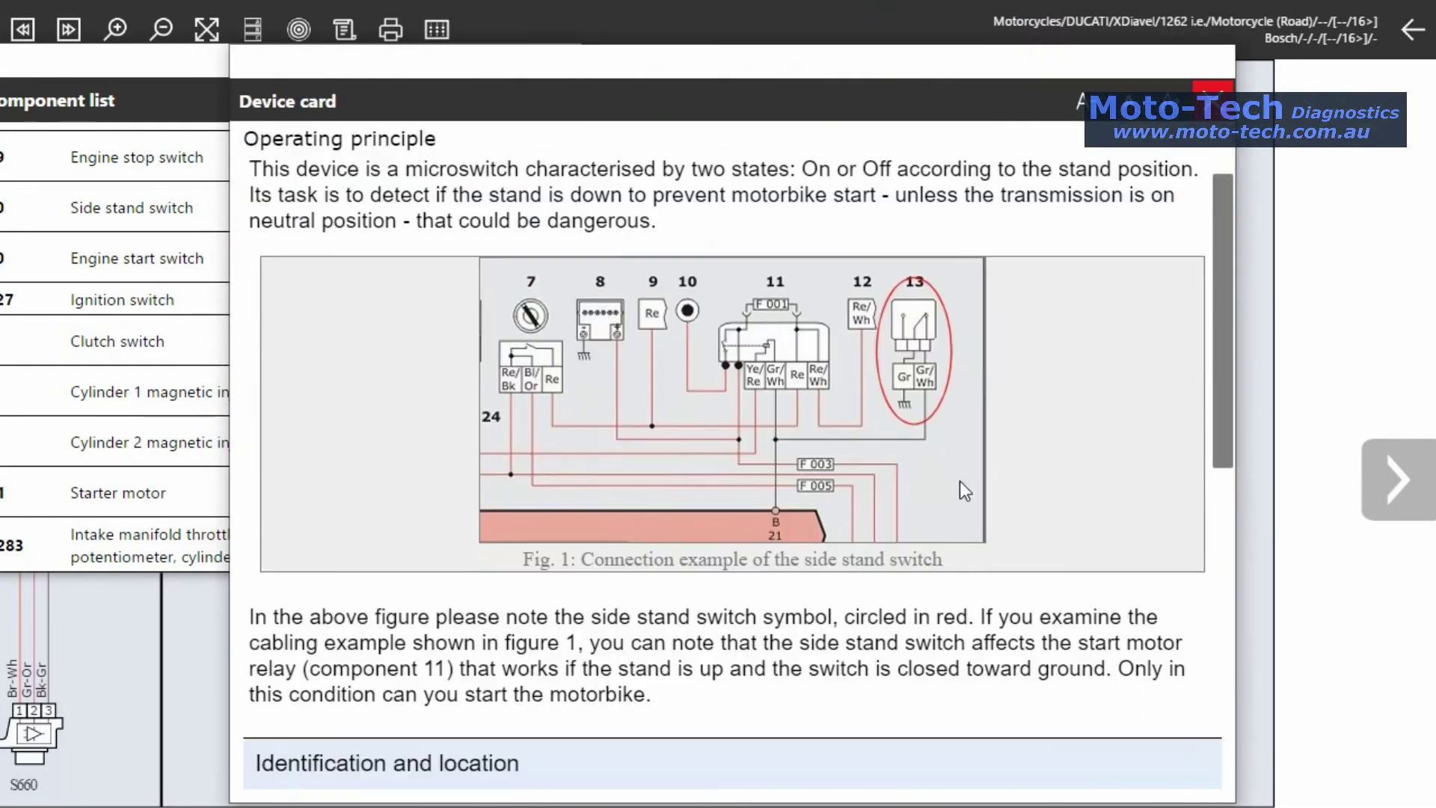
pyautogui.scroll(-4, 1017, 504)
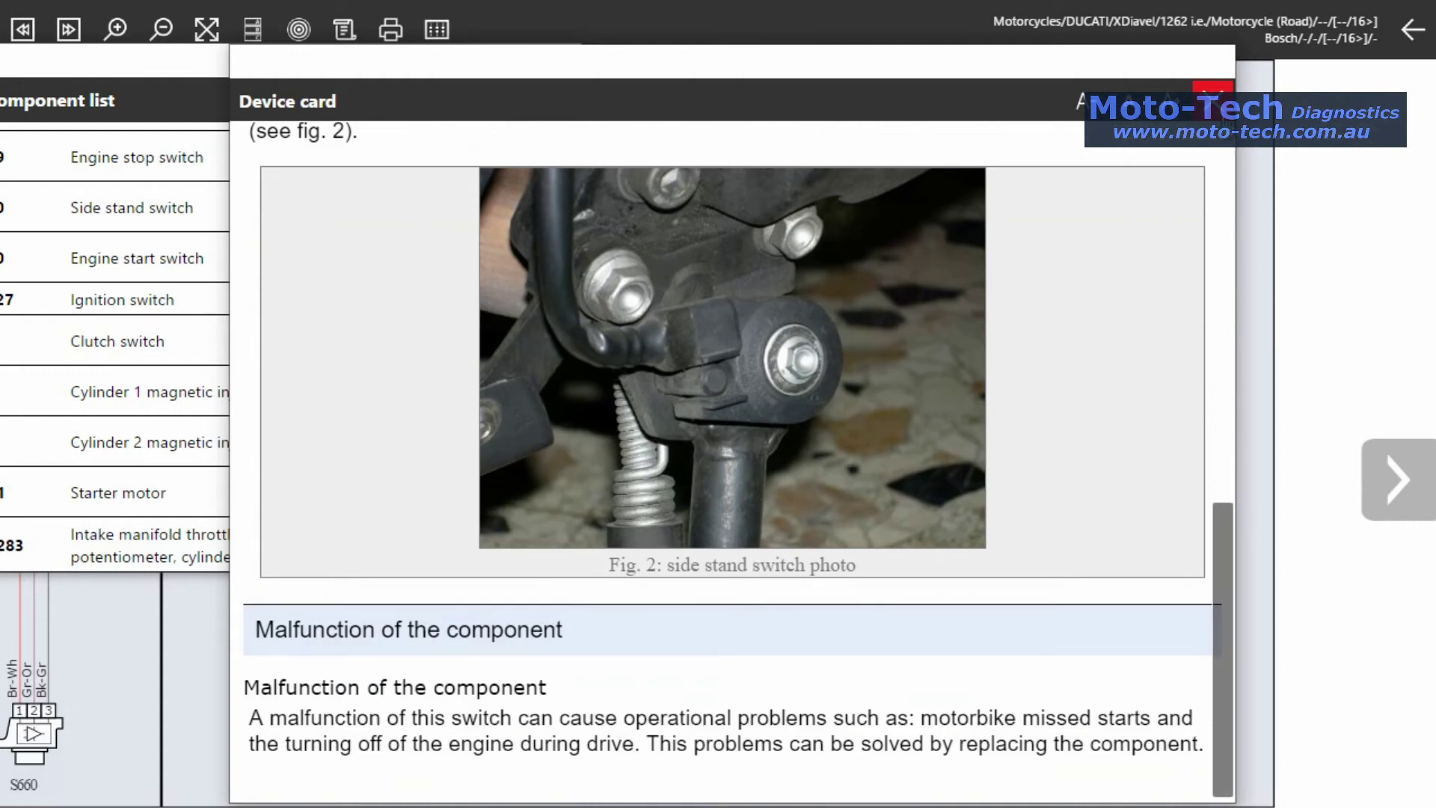
# - Close the side stand switch card, locate the P1 fuel pump, and view its photo
pyautogui.click(1212, 89)
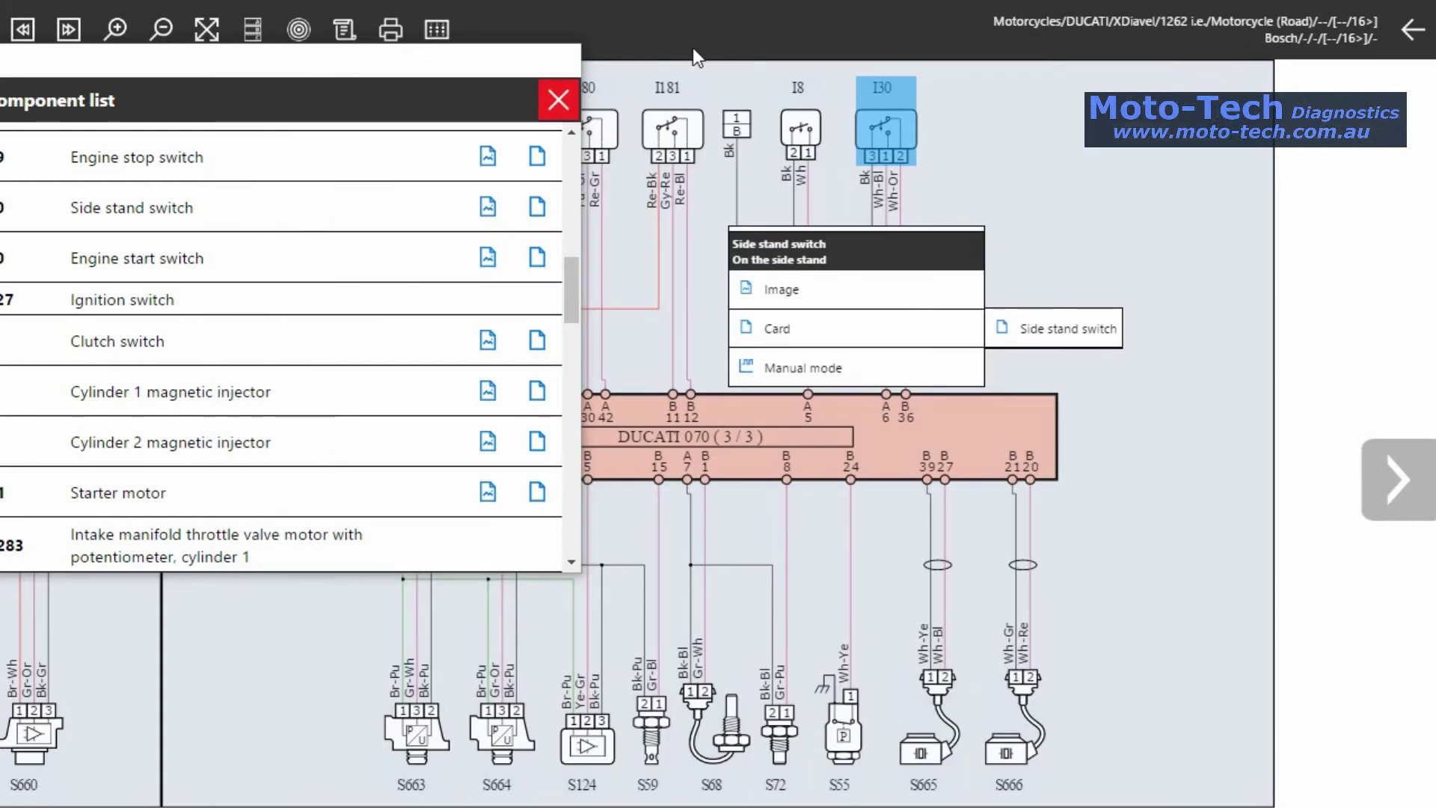
pyautogui.scroll(-5, 388, 380)
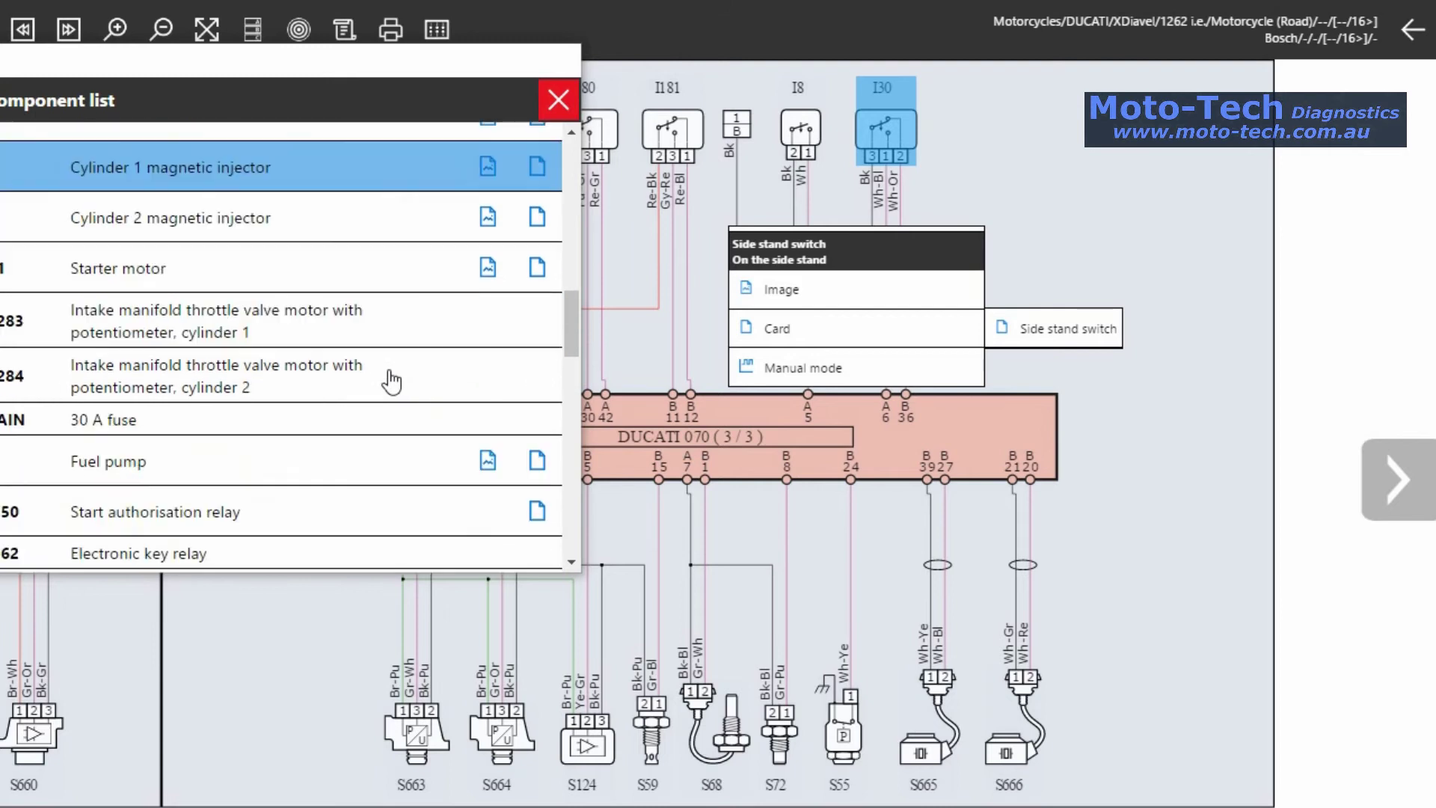
pyautogui.click(349, 337)
pyautogui.scroll(-2, 345, 340)
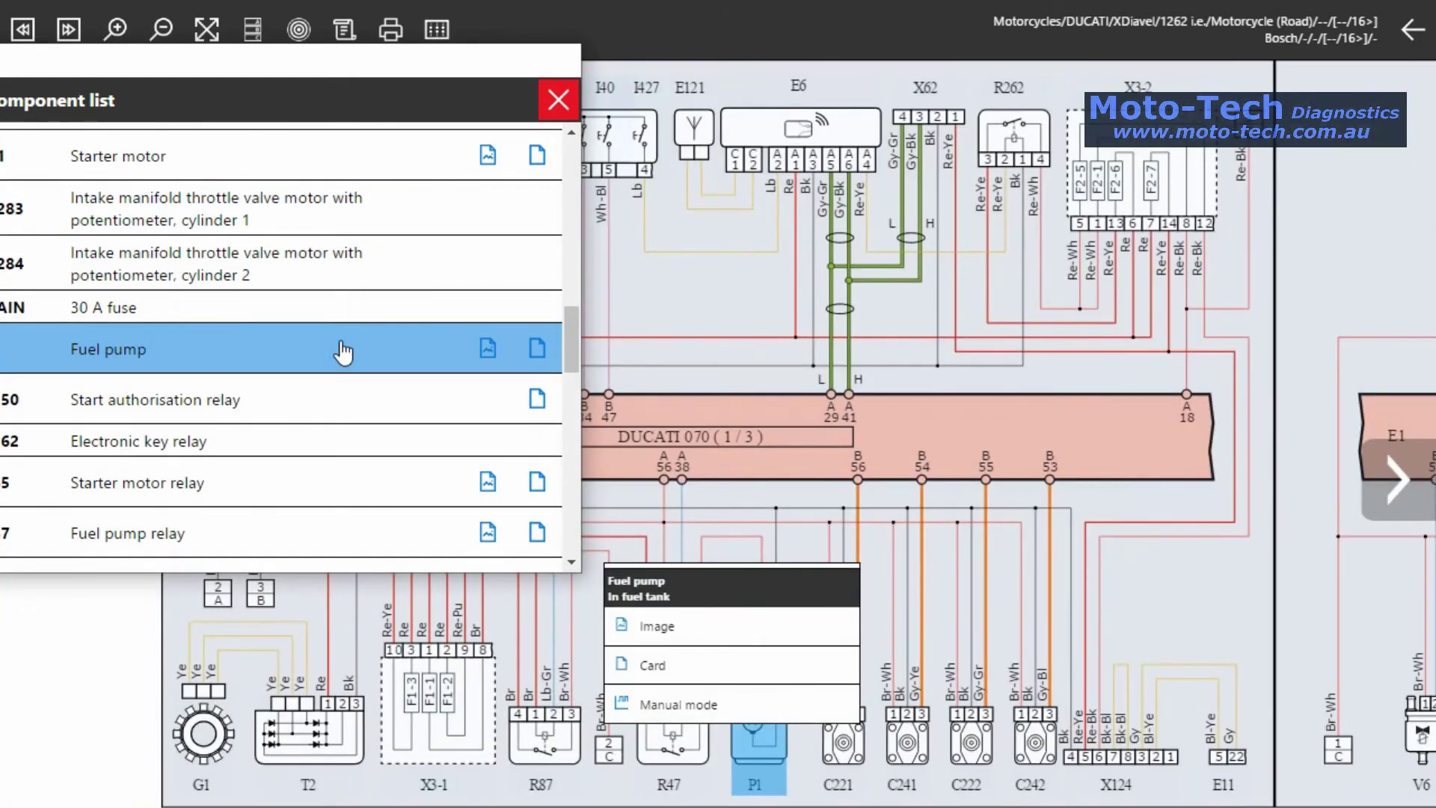
pyautogui.moveTo(740, 664)
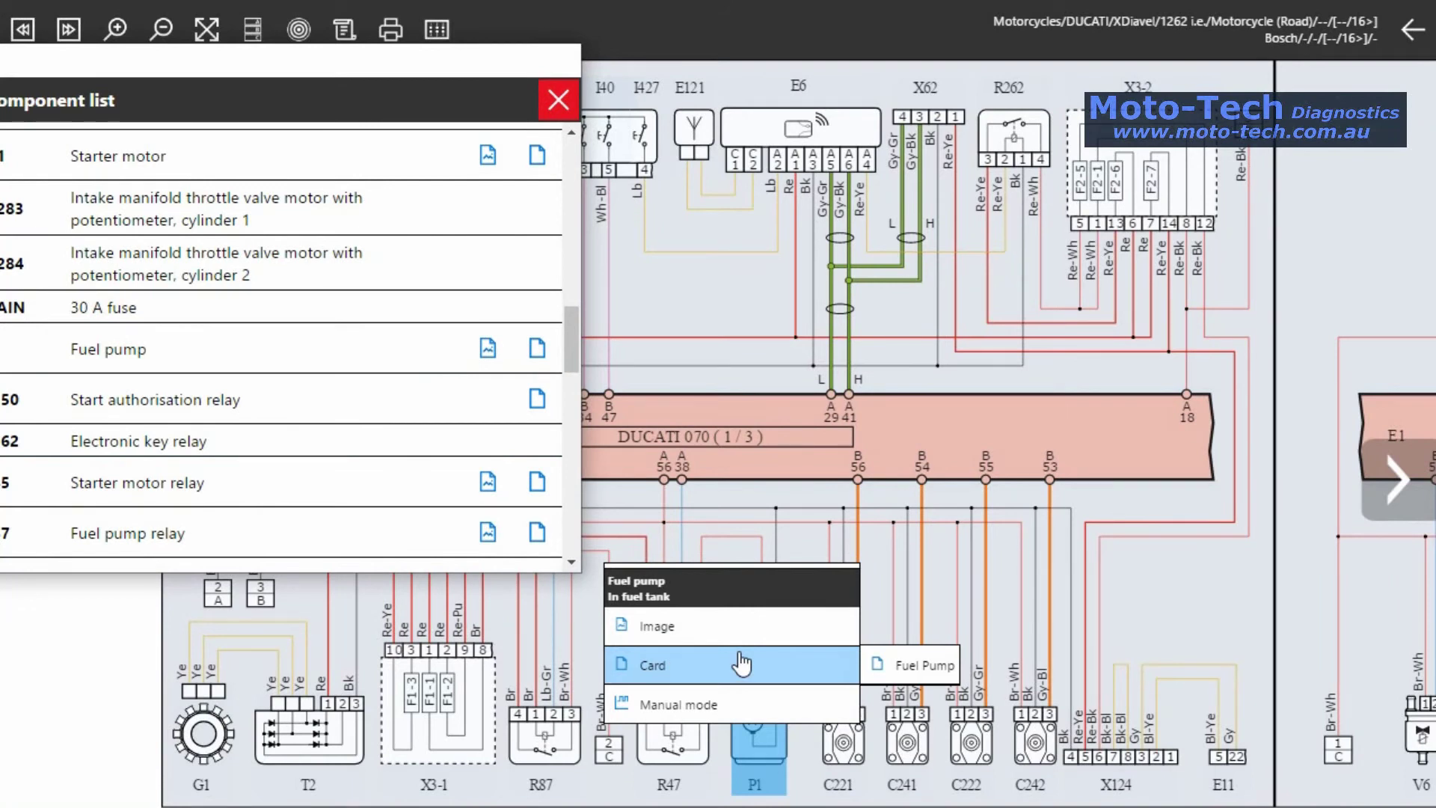
pyautogui.click(741, 635)
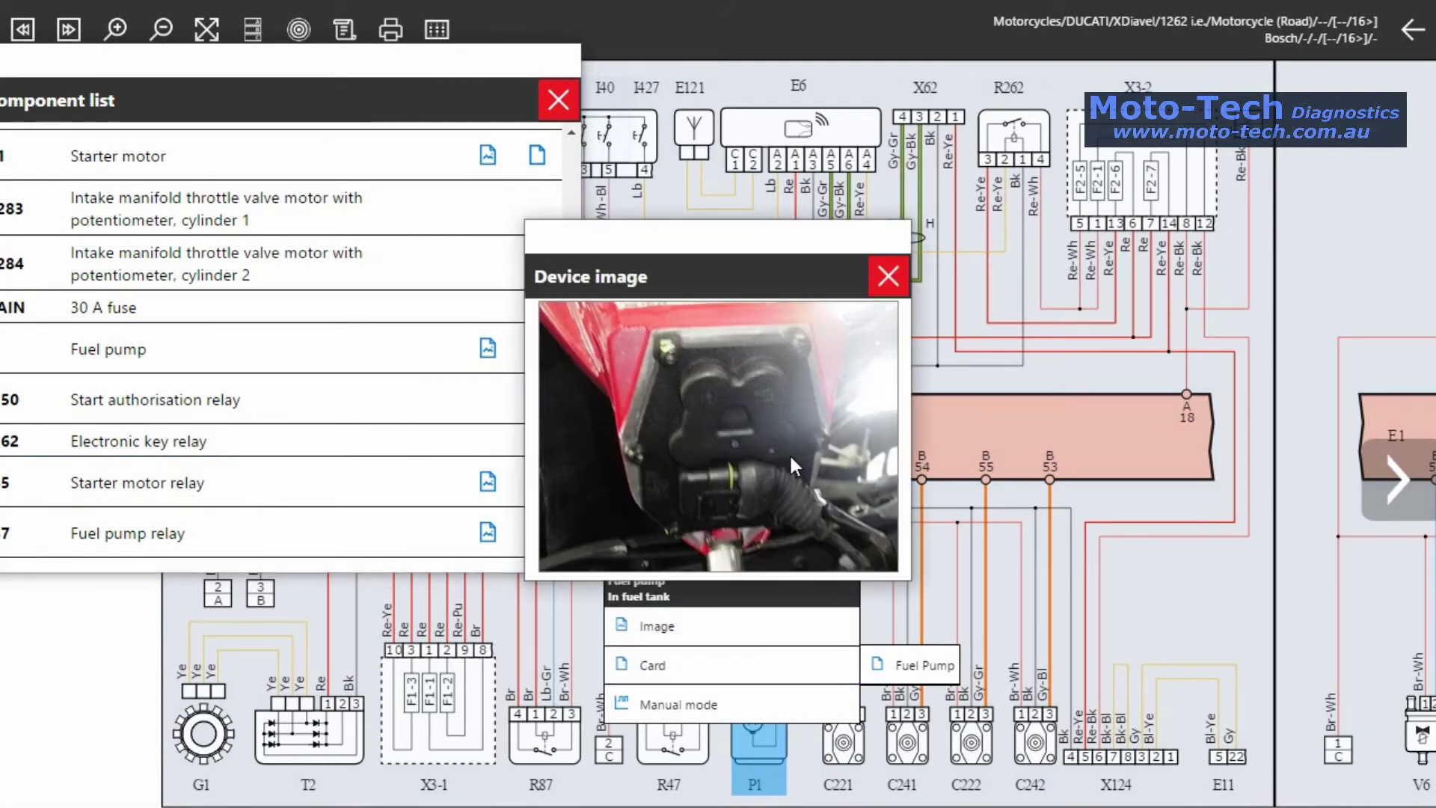
pyautogui.click(881, 275)
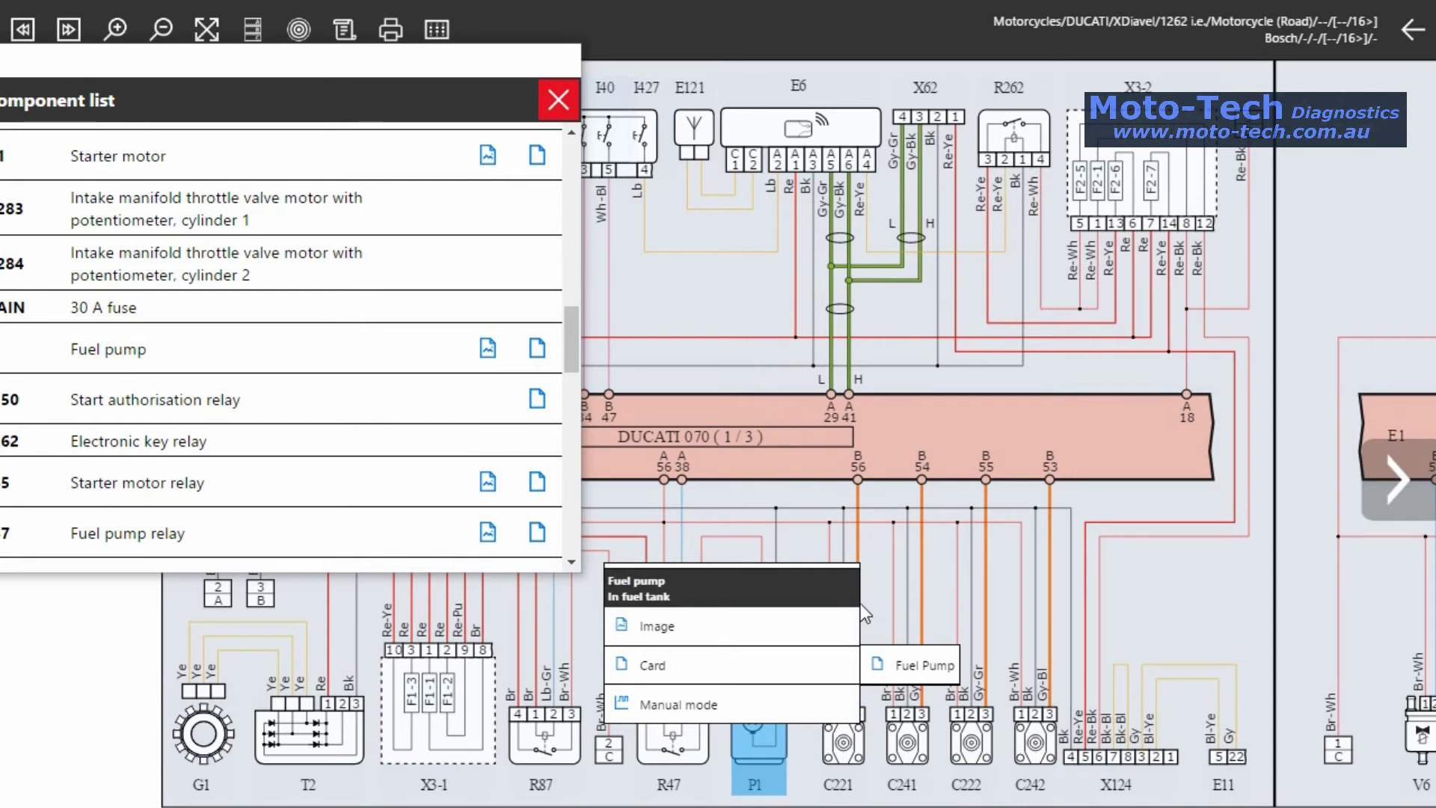
# - Read through the Fuel Pump device card, then close it
pyautogui.click(878, 661)
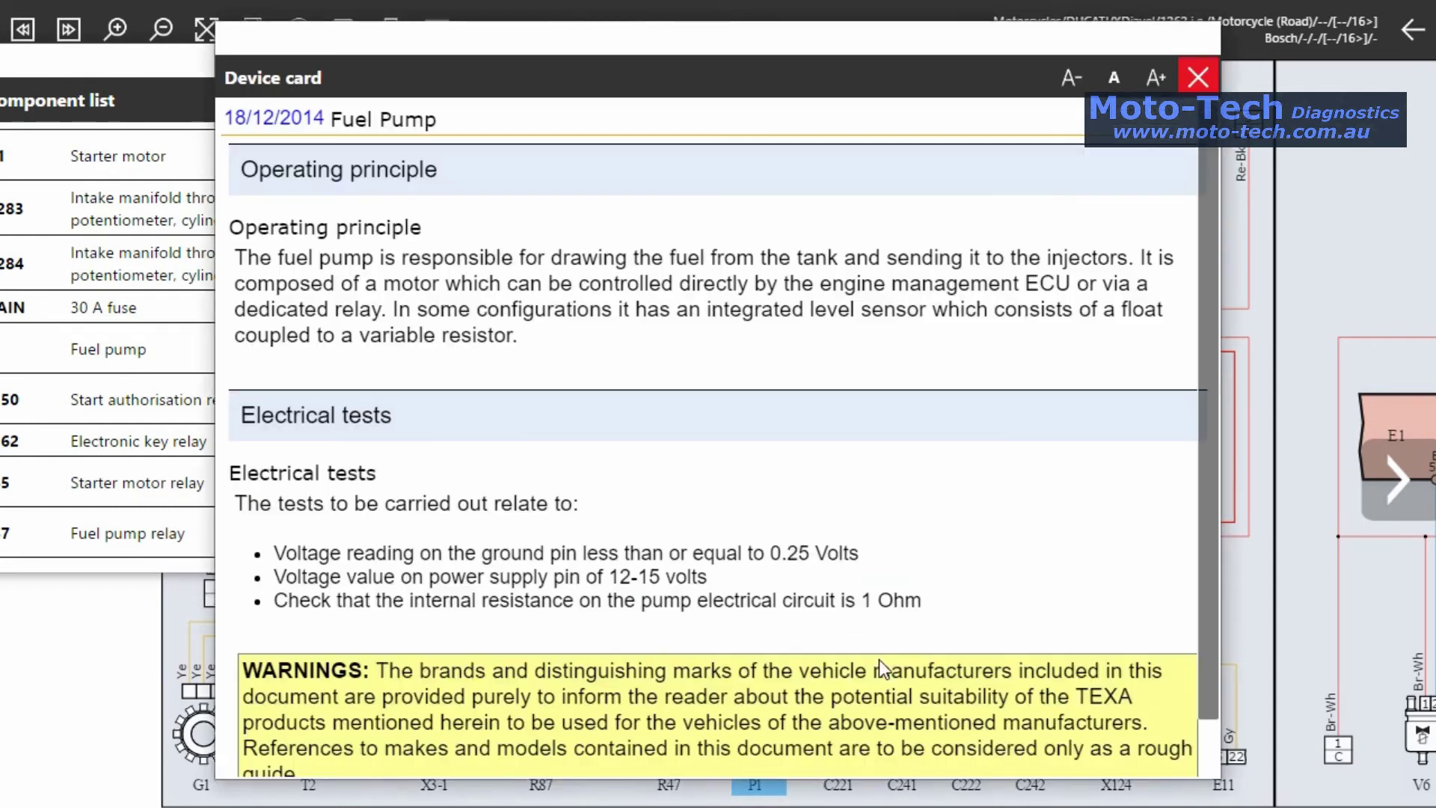
pyautogui.scroll(-1, 878, 664)
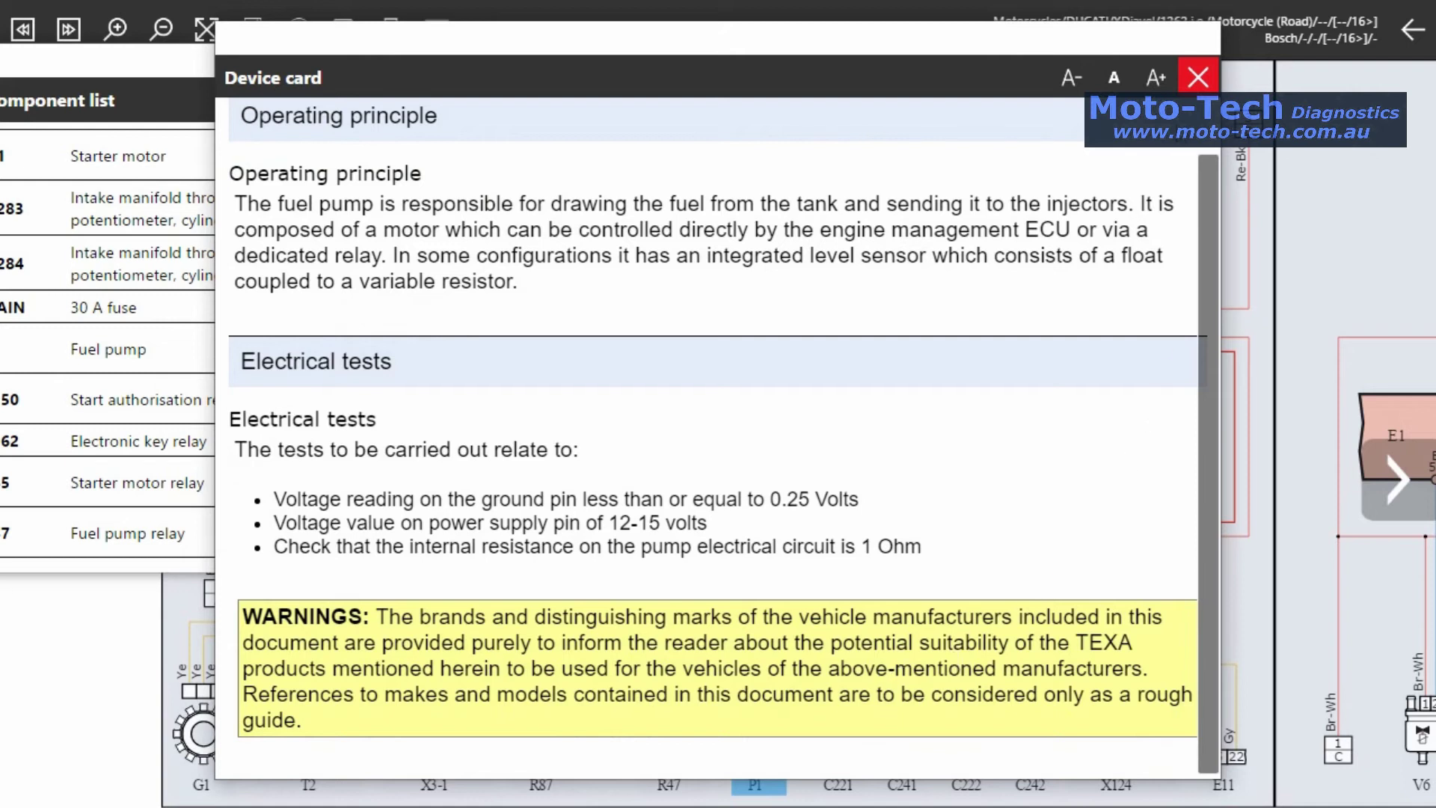
pyautogui.click(1193, 83)
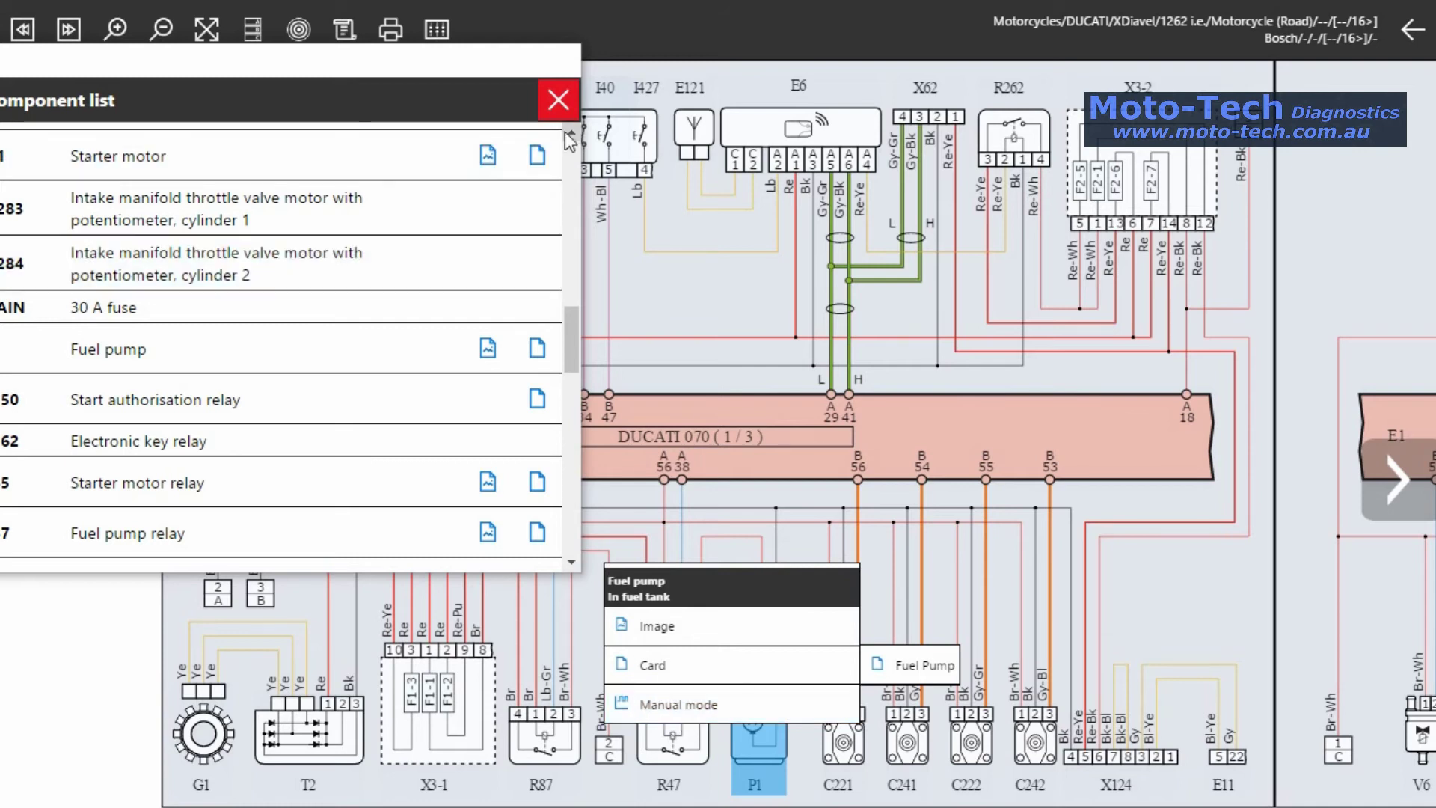
# - Close the component list and review the E1 ECU connector pinout (A = 56, B = 56), then close it
pyautogui.click(558, 100)
pyautogui.click(1015, 434)
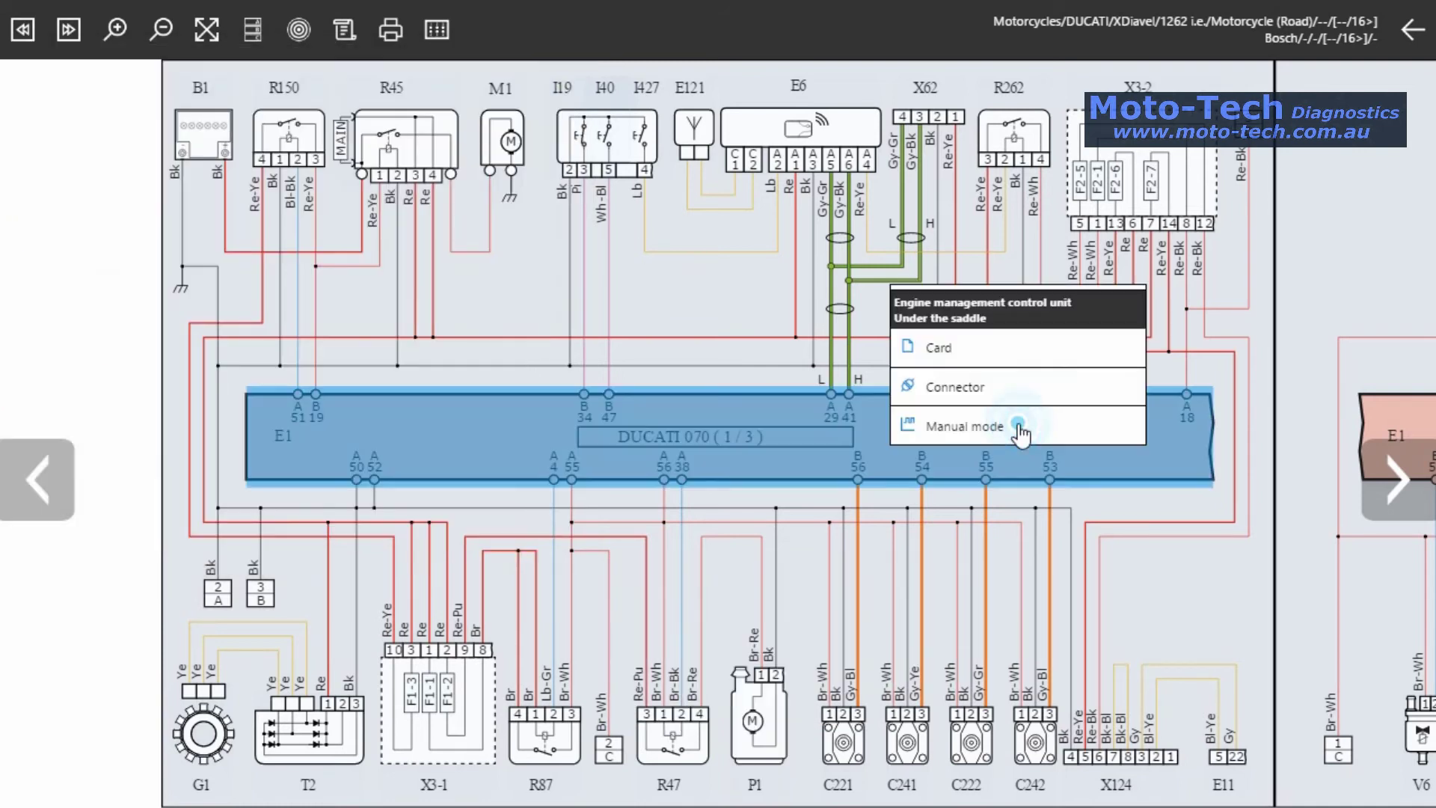
pyautogui.click(1015, 384)
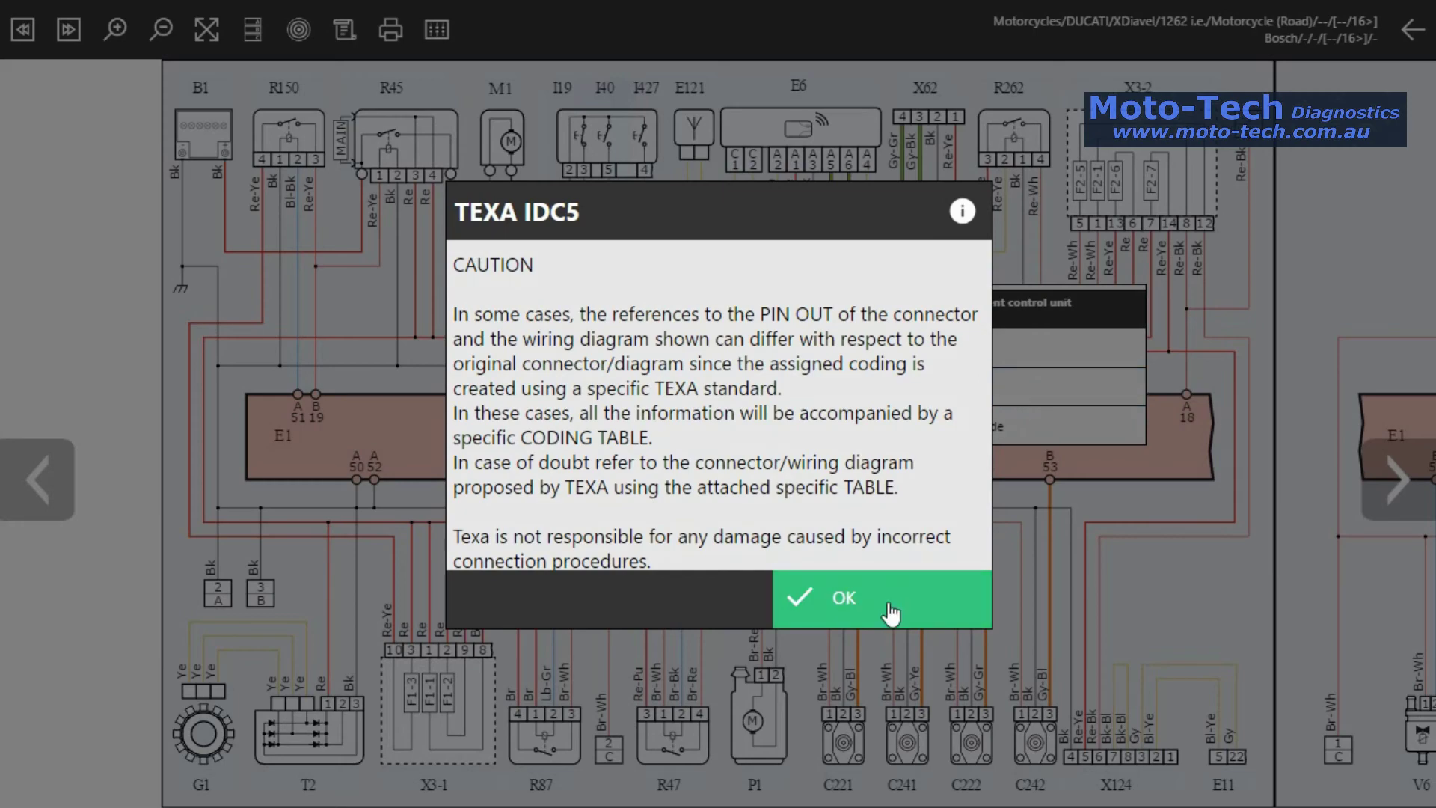
pyautogui.click(886, 602)
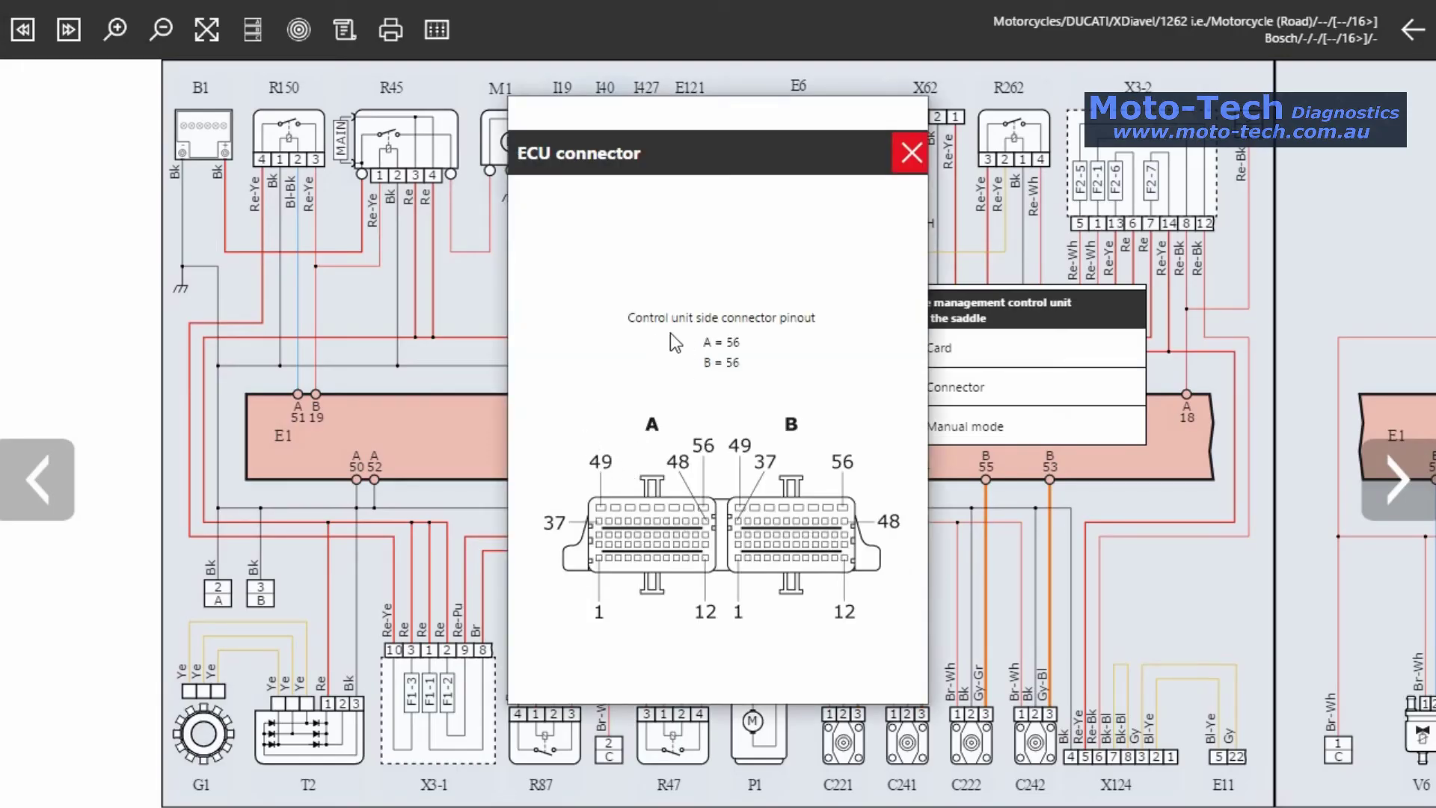
pyautogui.click(815, 323)
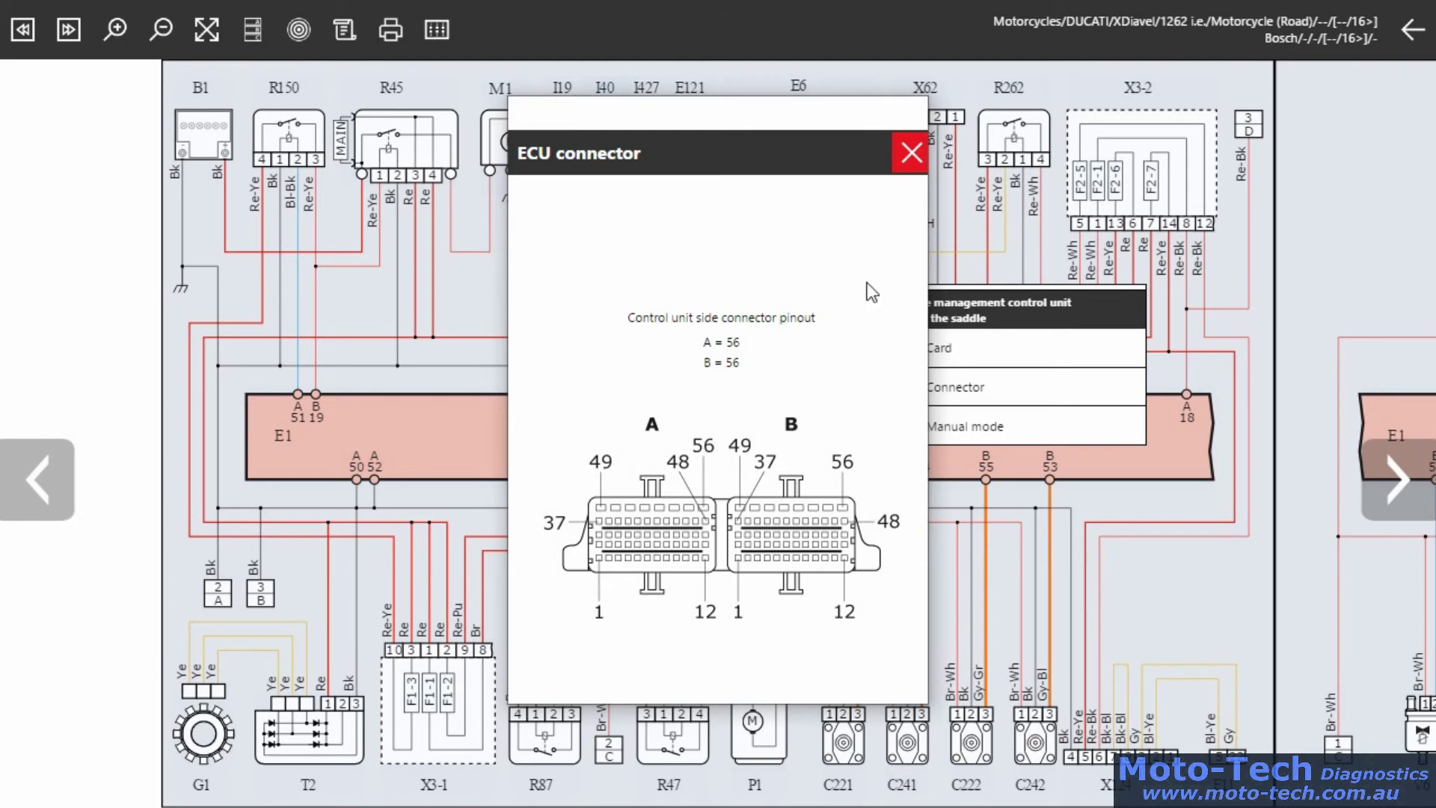
pyautogui.click(910, 154)
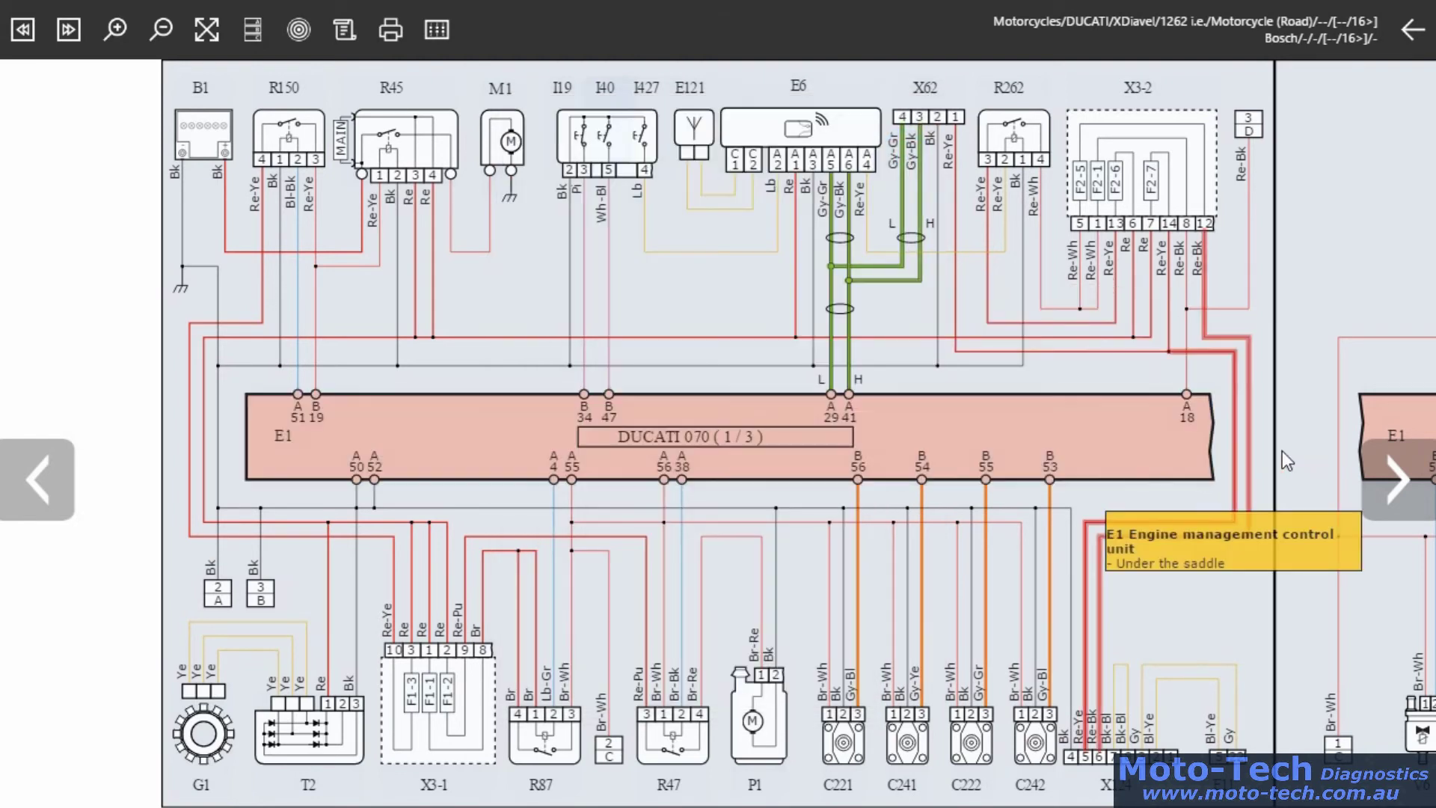
# - Go to the next diagram sheet and open the S661 lambda sensor device card
pyautogui.click(1397, 484)
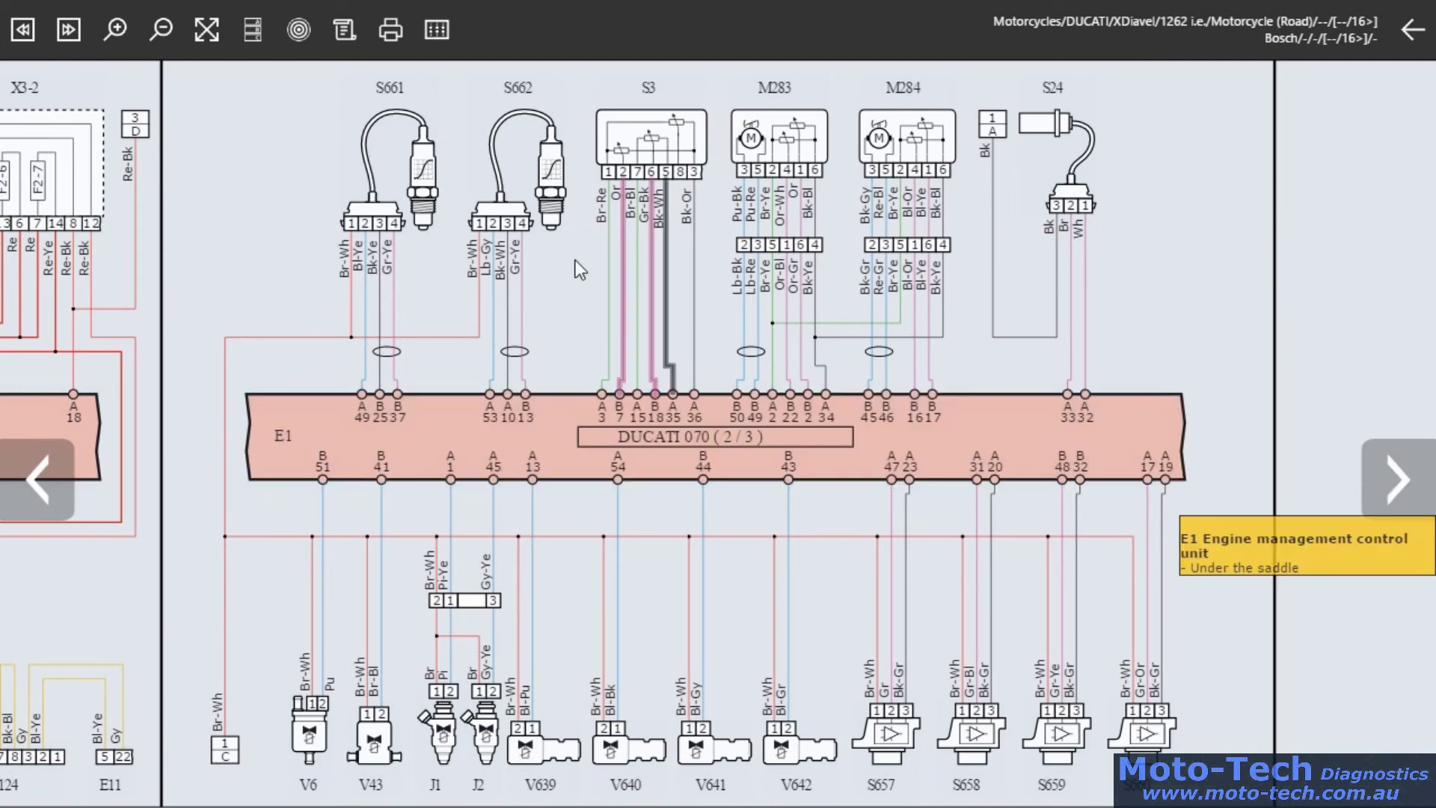
pyautogui.click(427, 181)
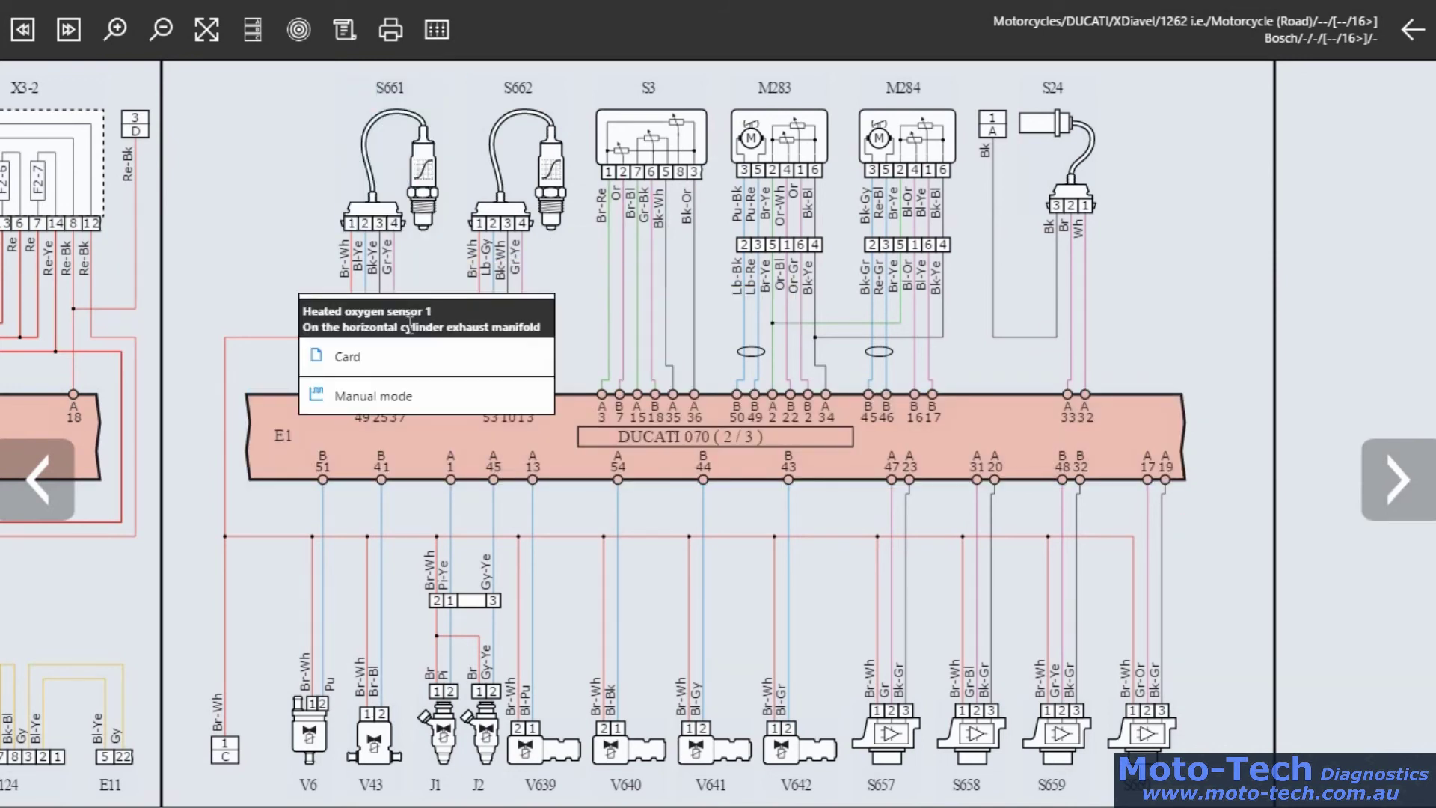
pyautogui.moveTo(418, 362)
pyautogui.click(618, 358)
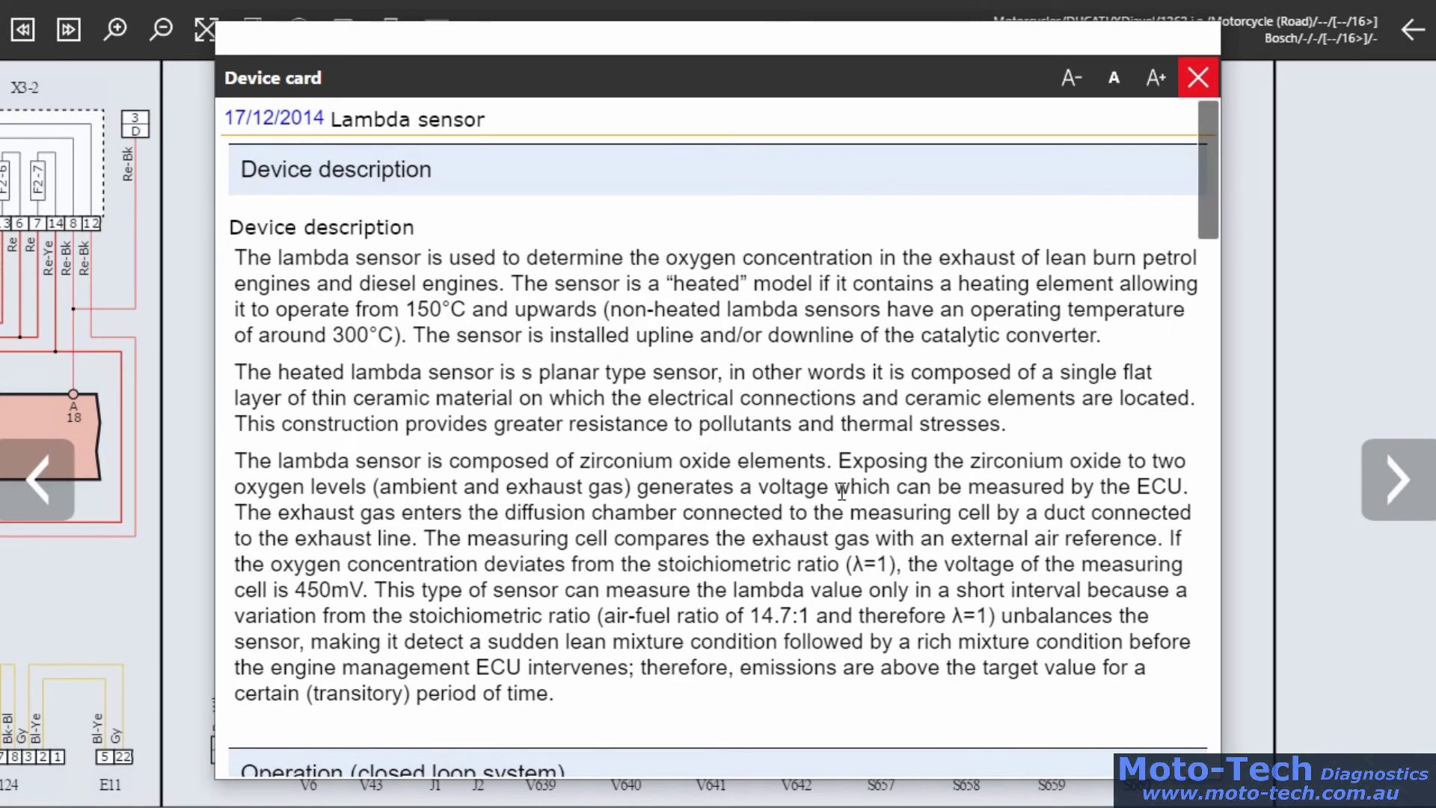
# - Read the lambda sensor card's electrical tests, signal graph and warnings, then close it
pyautogui.scroll(-7, 871, 508)
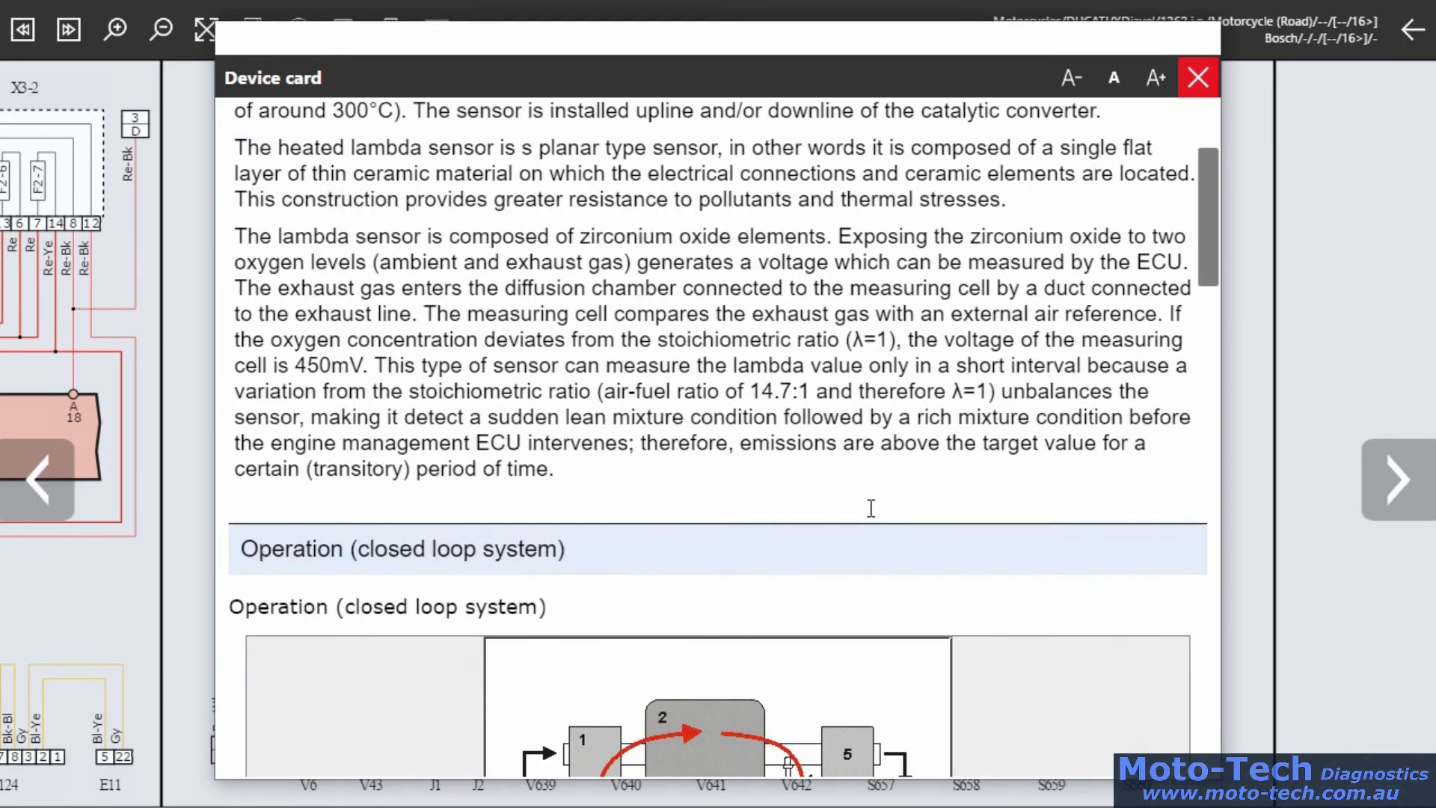
pyautogui.scroll(-5, 871, 509)
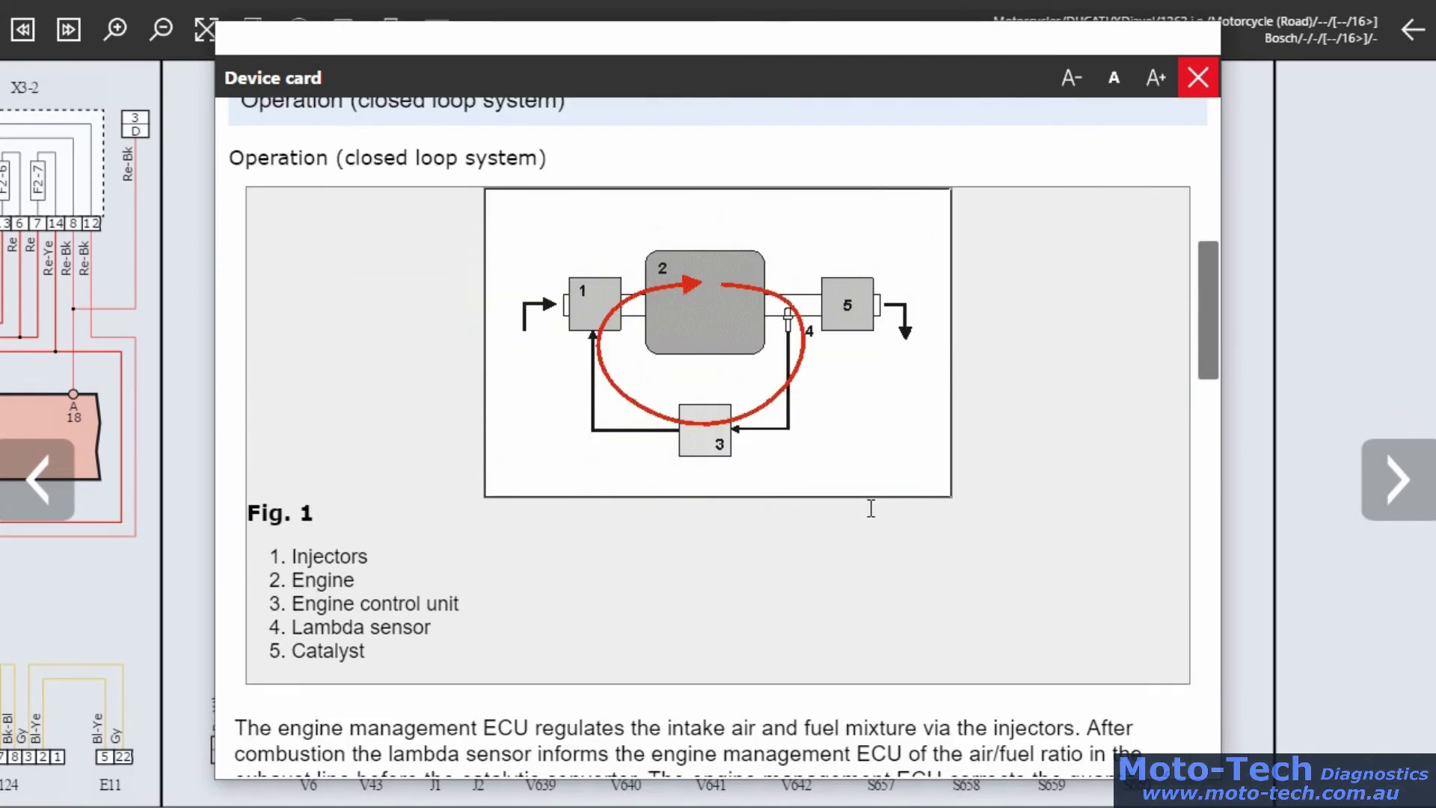
pyautogui.scroll(-6, 871, 508)
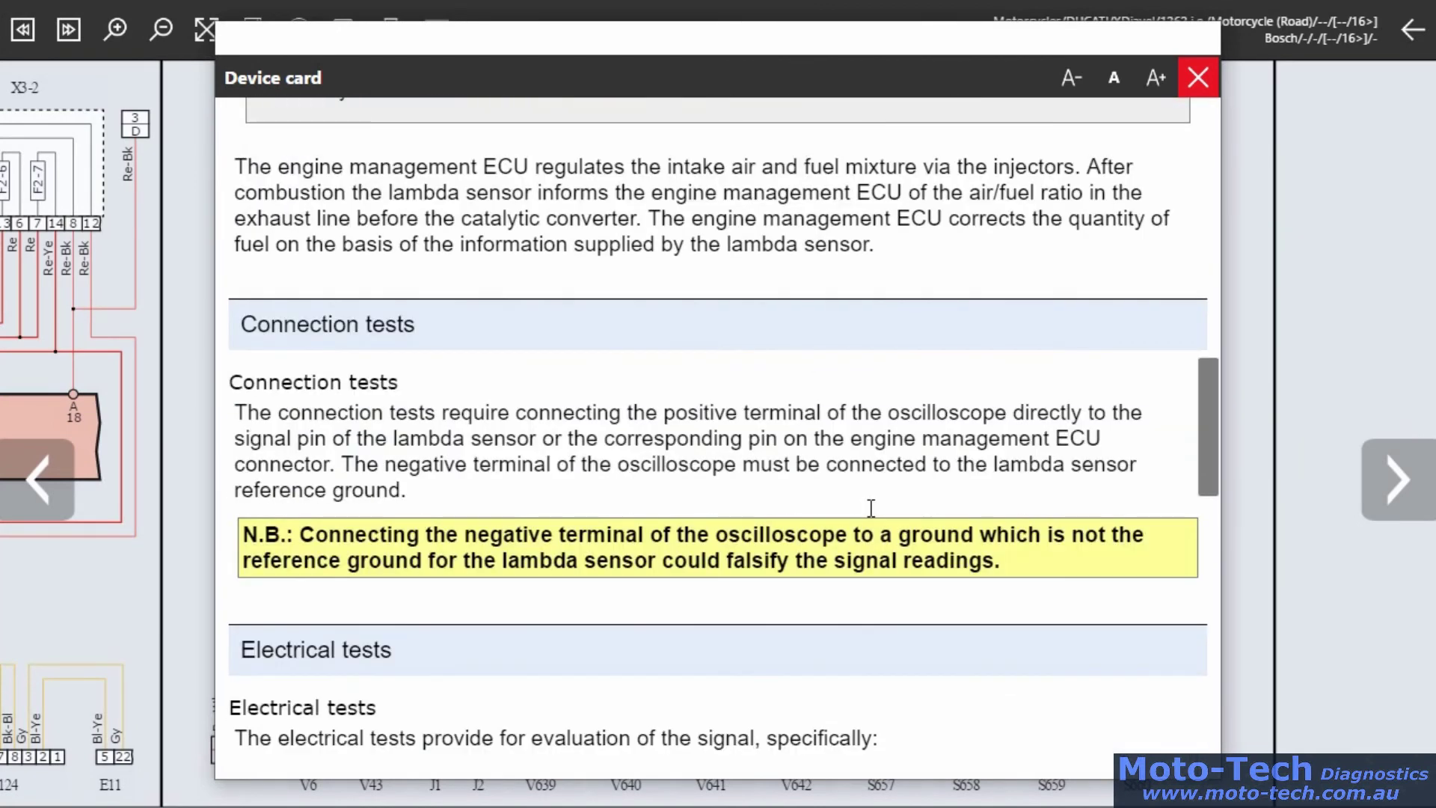
pyautogui.scroll(-7, 1075, 584)
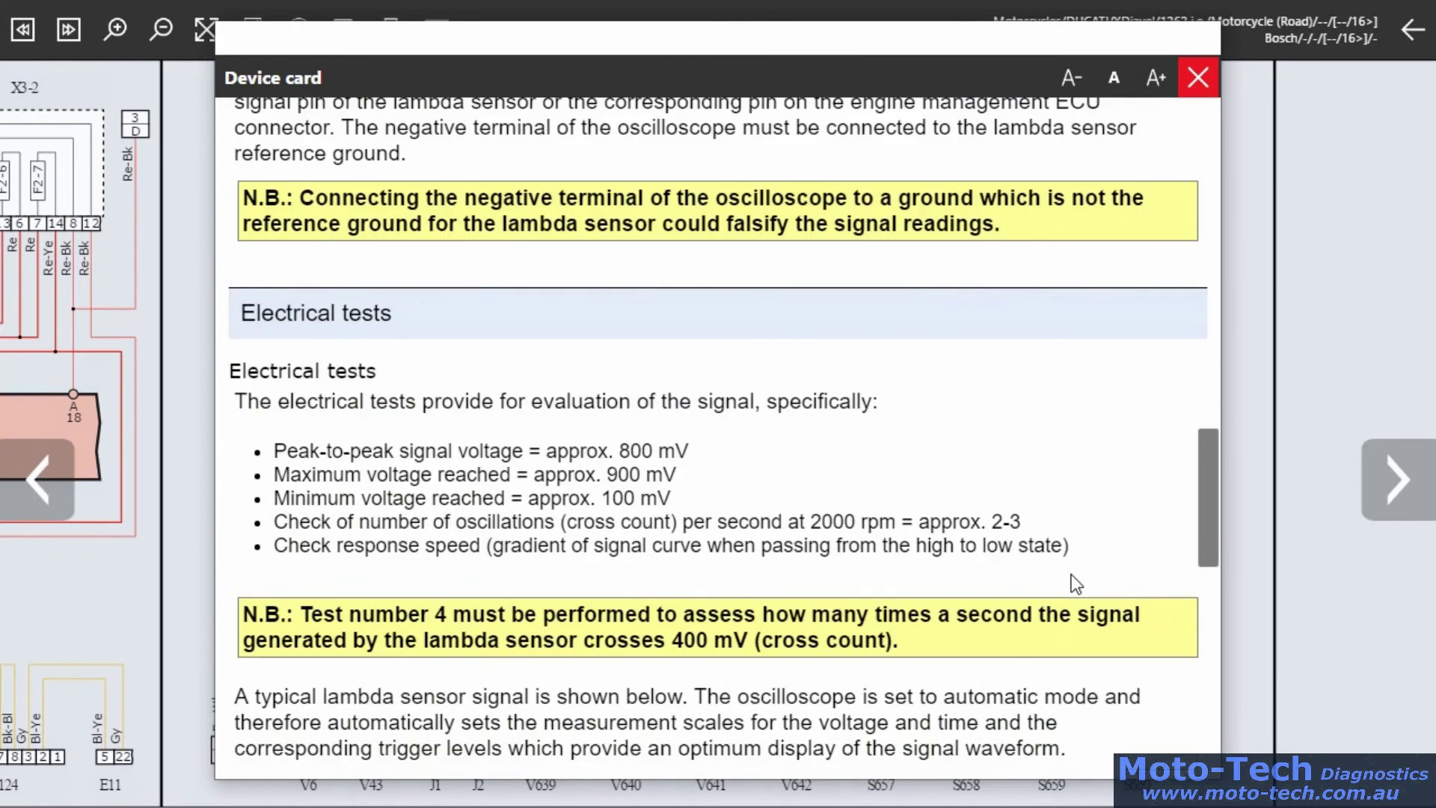
pyautogui.scroll(-2, 1075, 583)
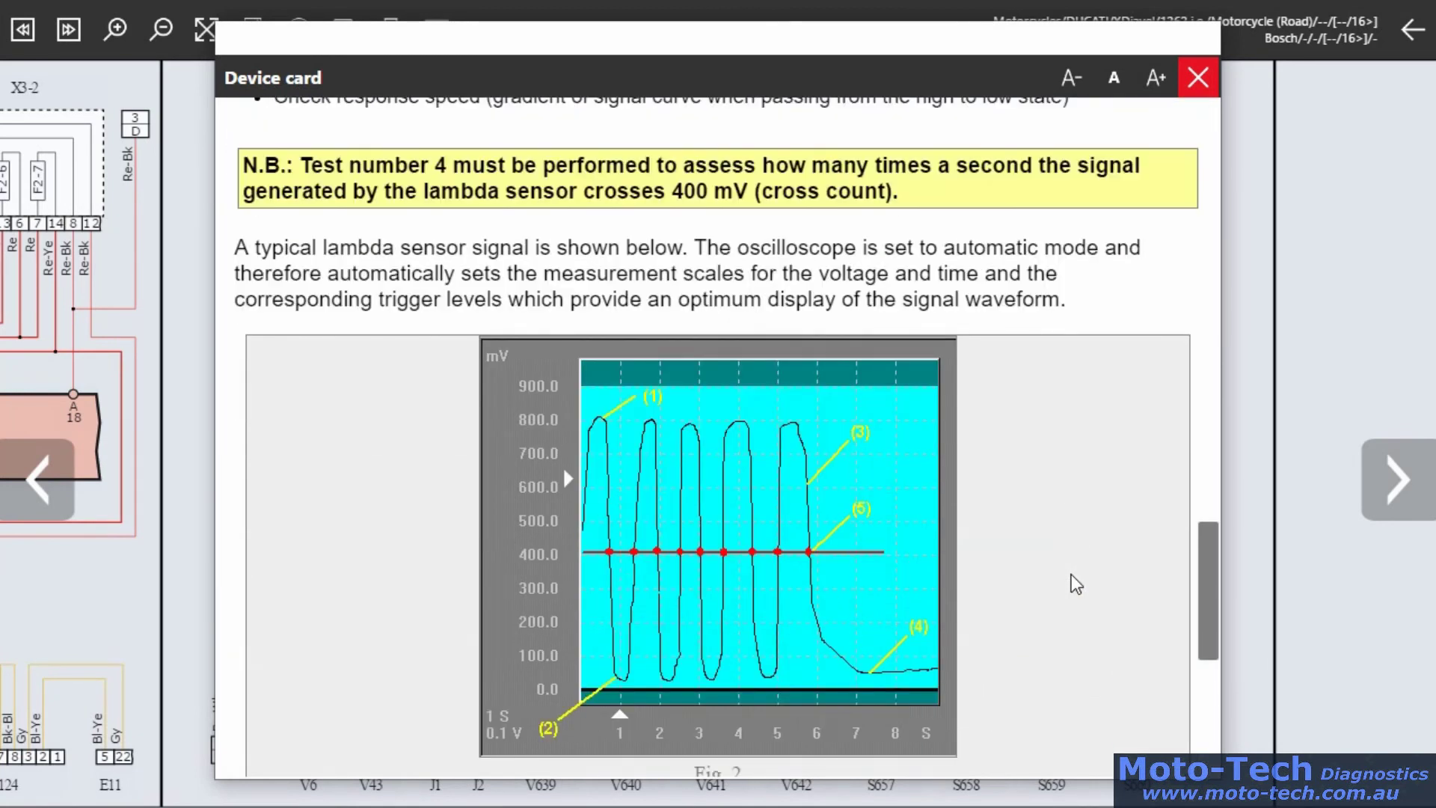
pyautogui.scroll(-2, 1070, 574)
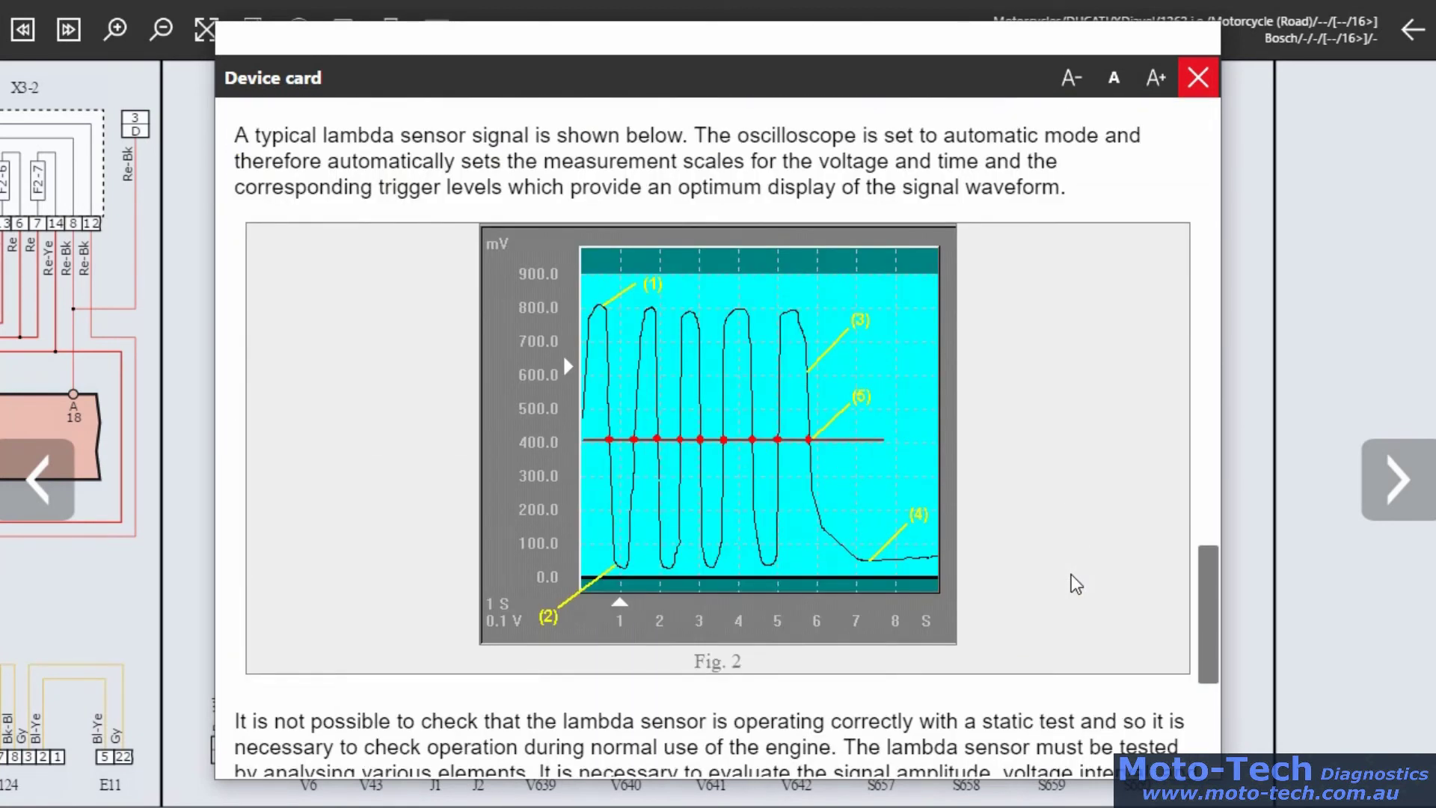
pyautogui.scroll(-4, 1071, 576)
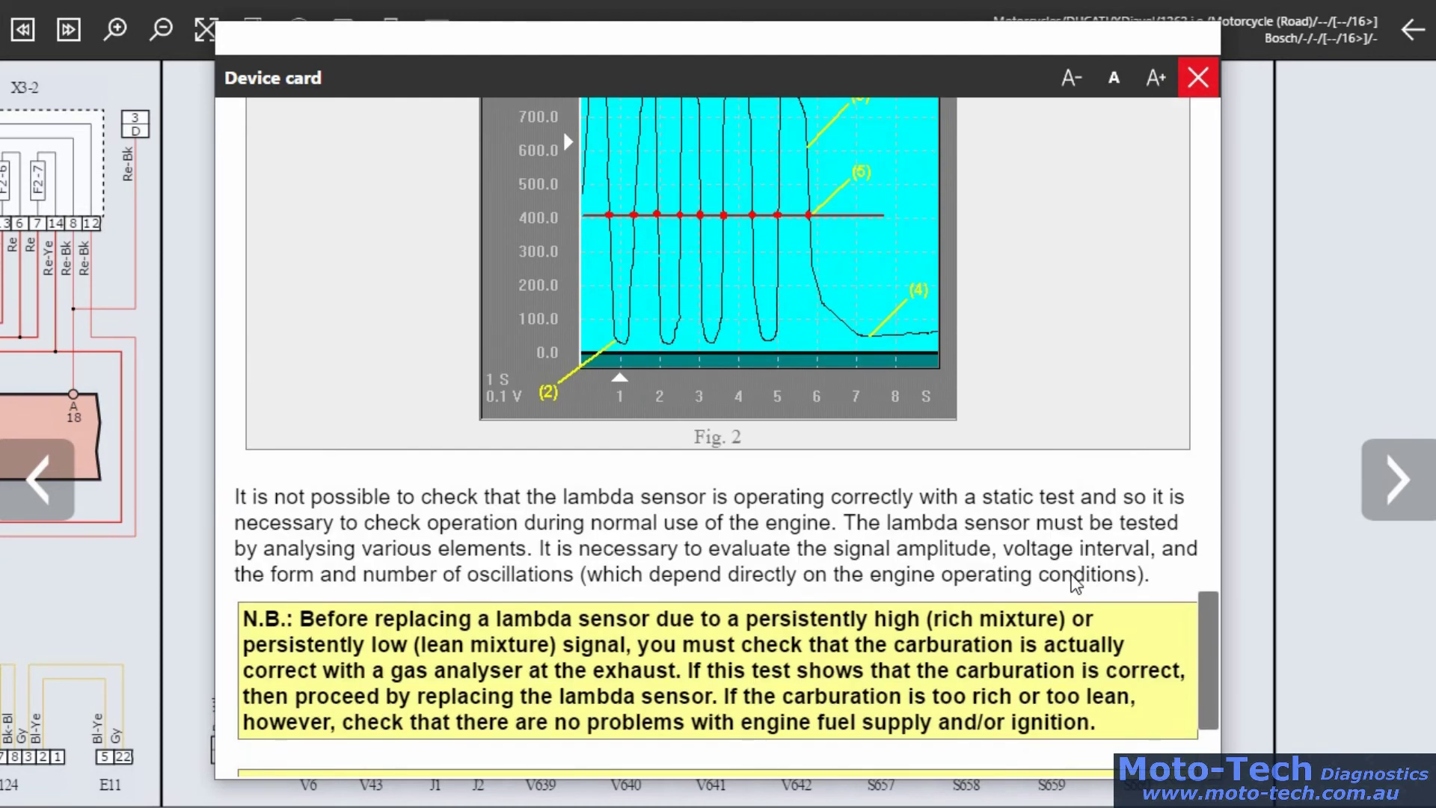
pyautogui.scroll(-2, 1075, 583)
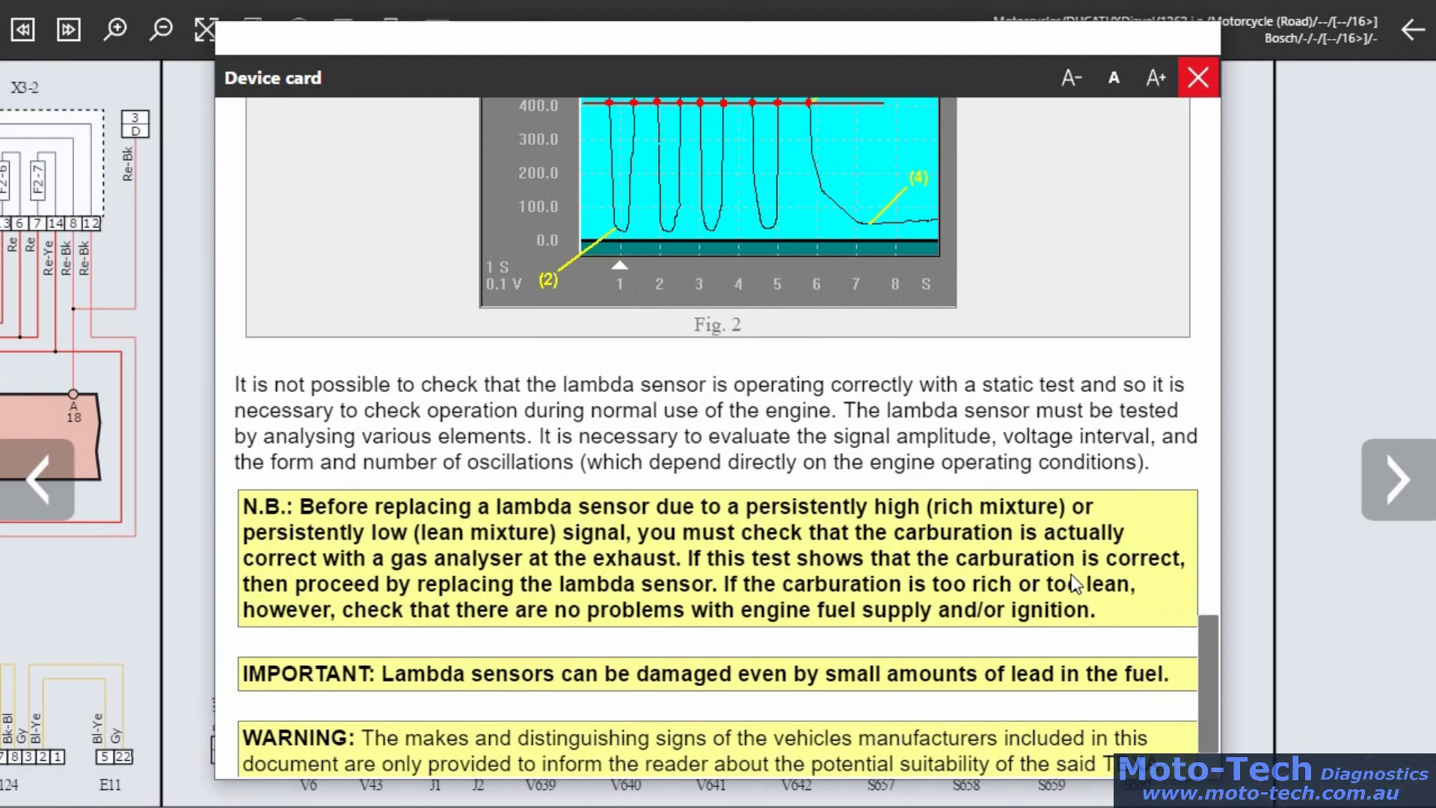
pyautogui.scroll(-2, 1075, 583)
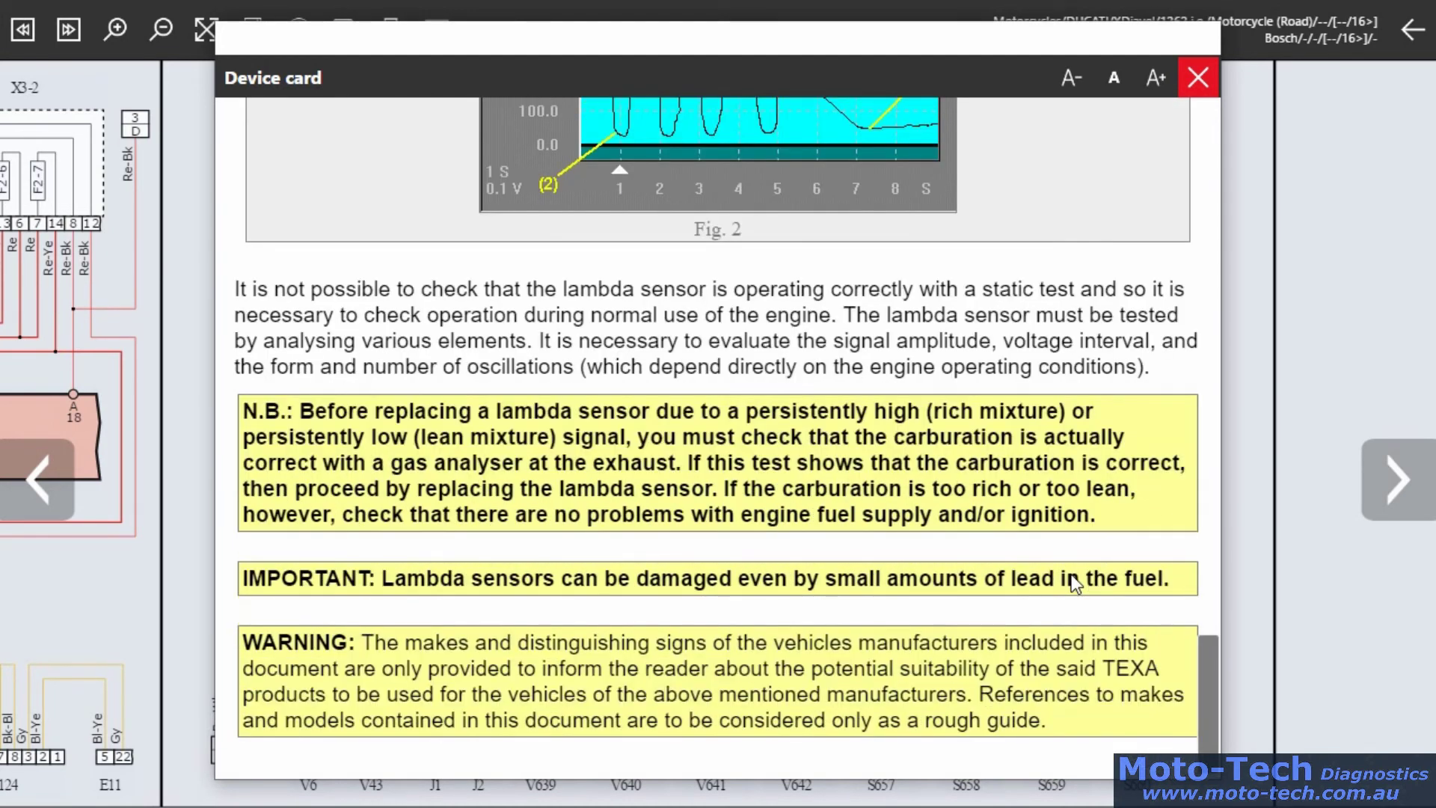
pyautogui.click(1196, 78)
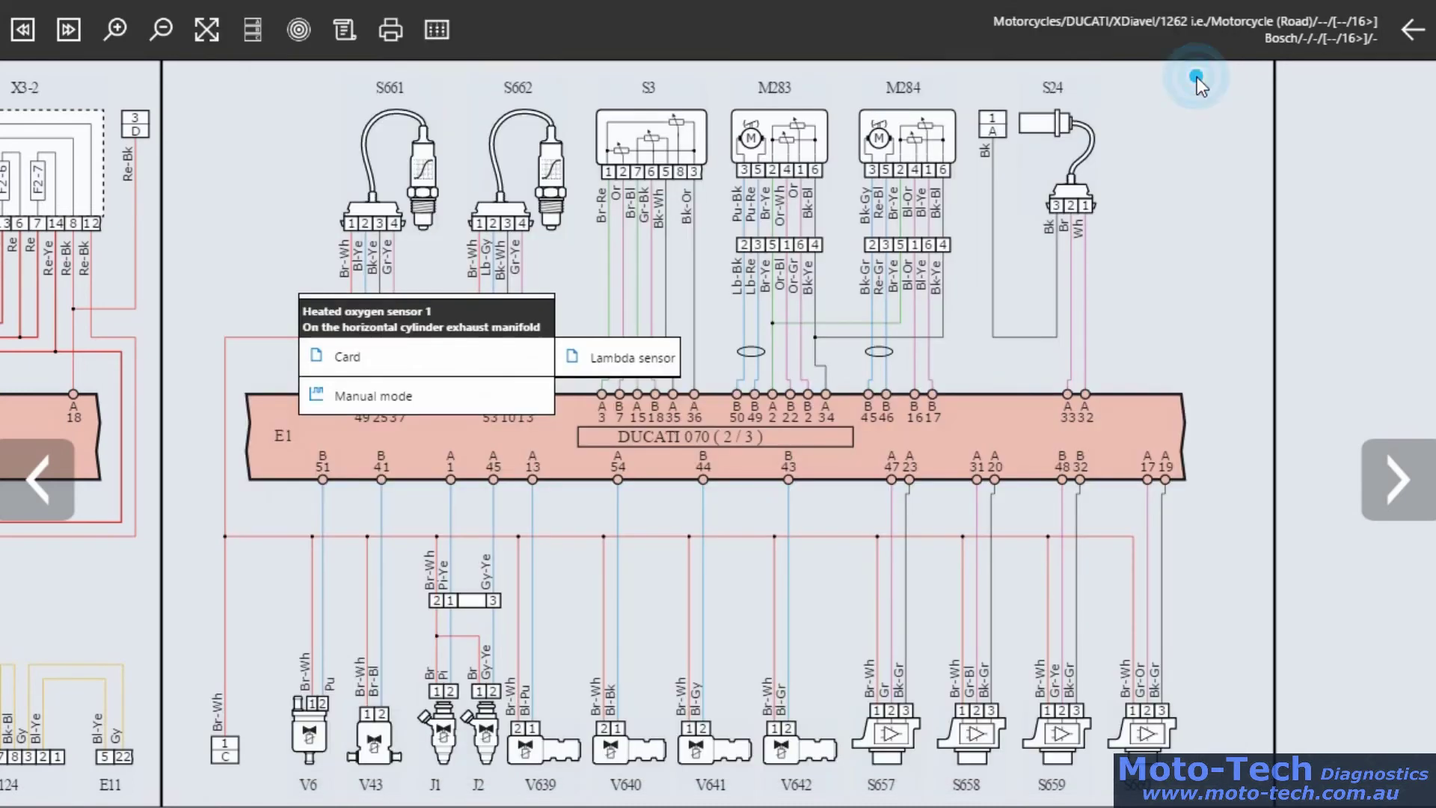
# - Return to the diagram list, open the technical information sheets, and read the Hands-Free user key bulletin
pyautogui.click(1413, 30)
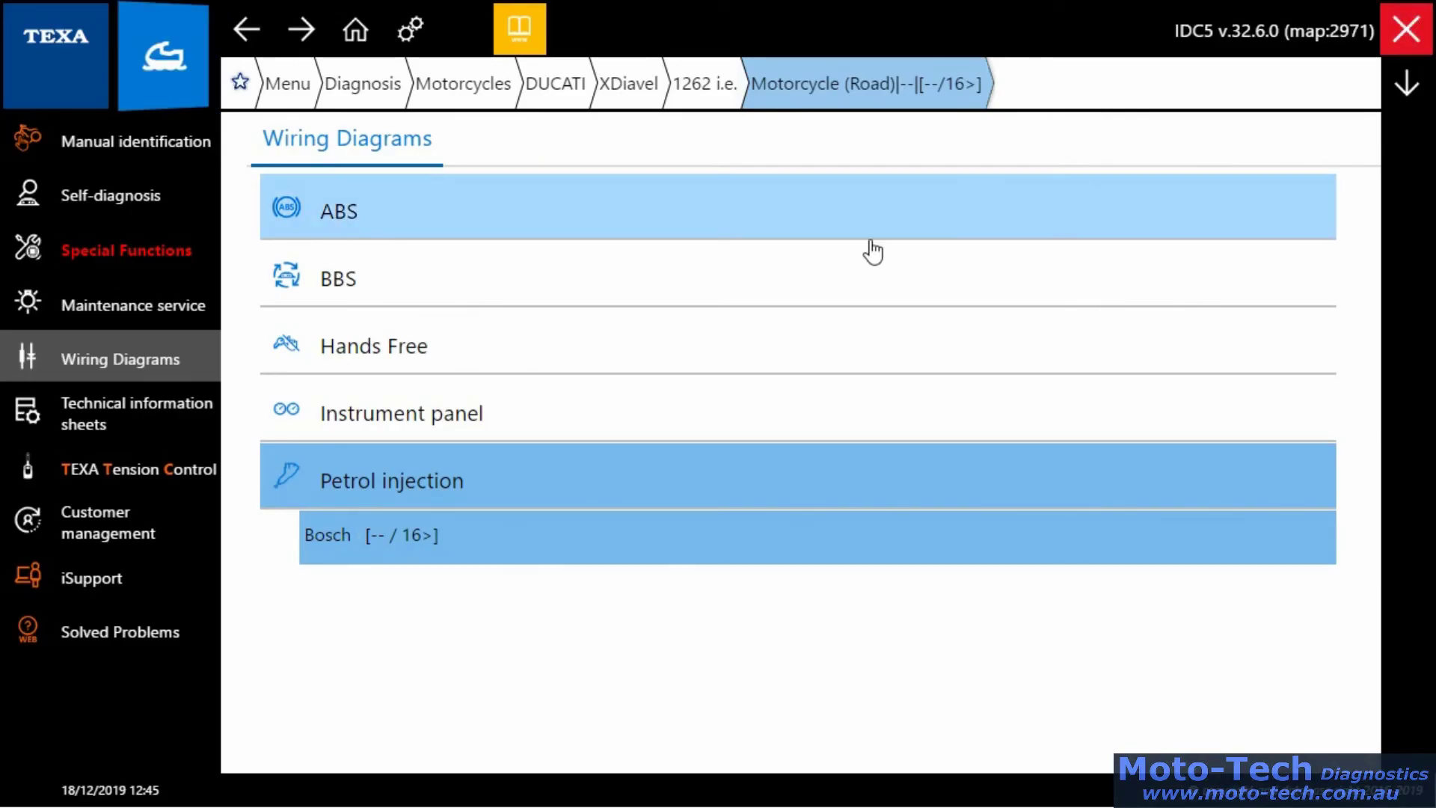
pyautogui.click(165, 407)
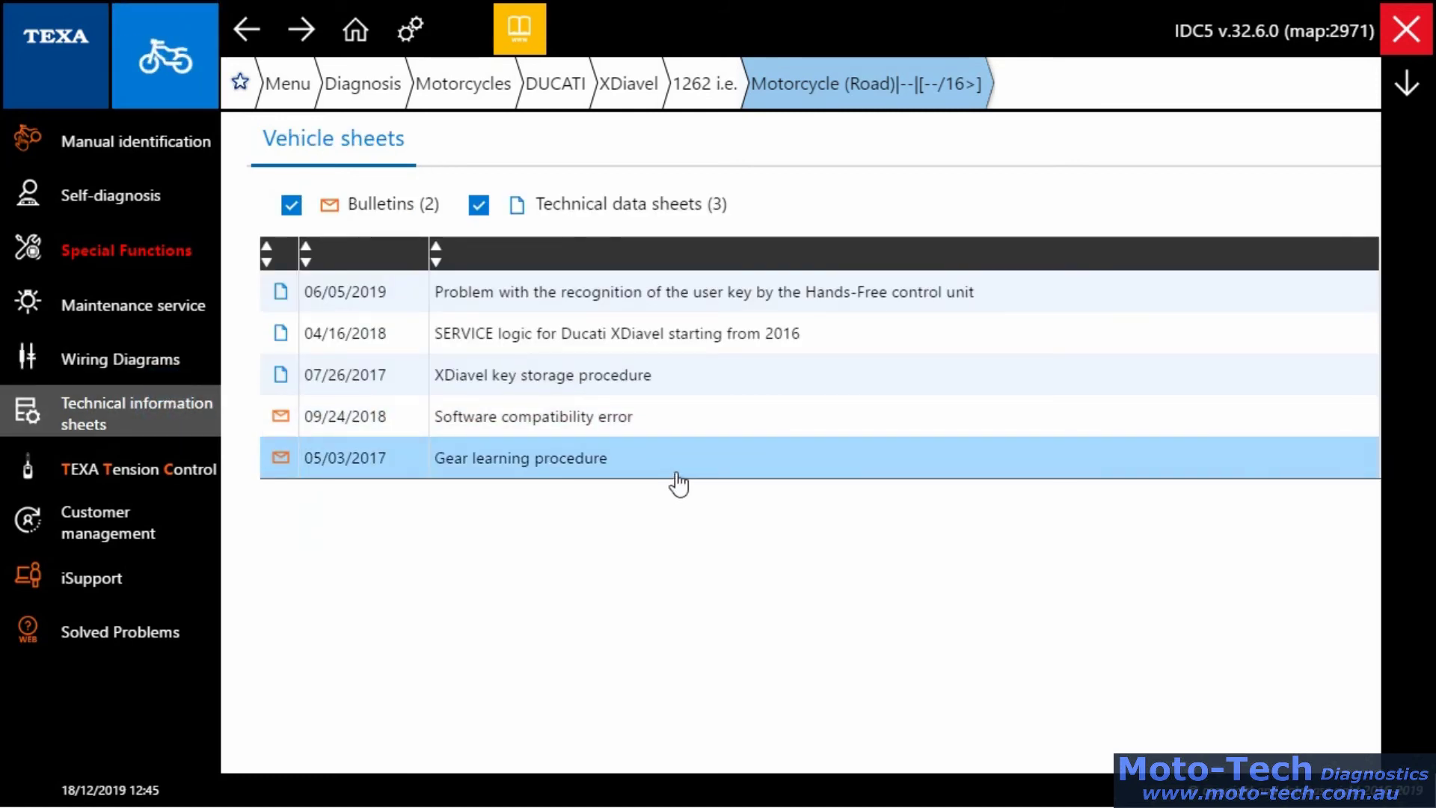
pyautogui.click(738, 288)
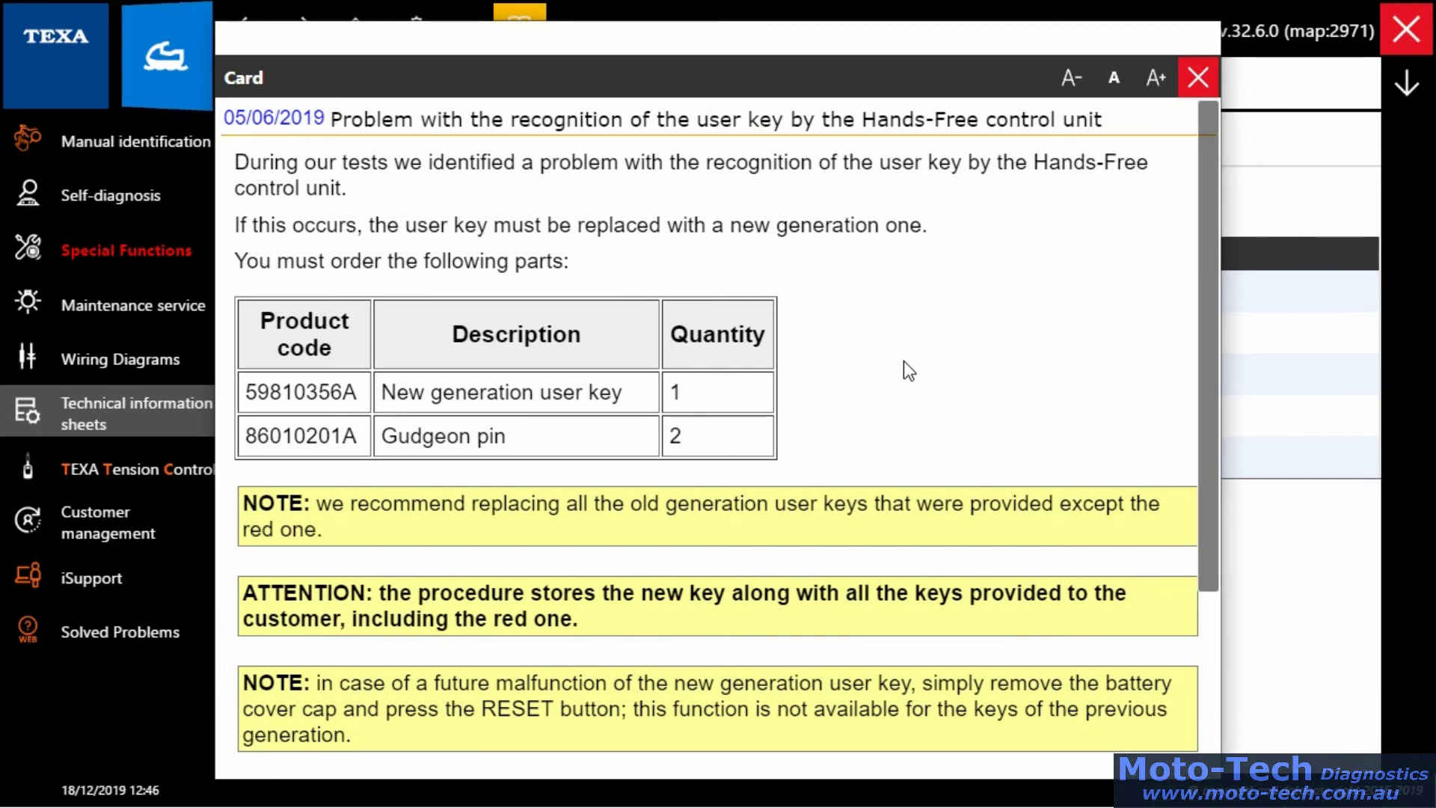
pyautogui.scroll(-3, 903, 361)
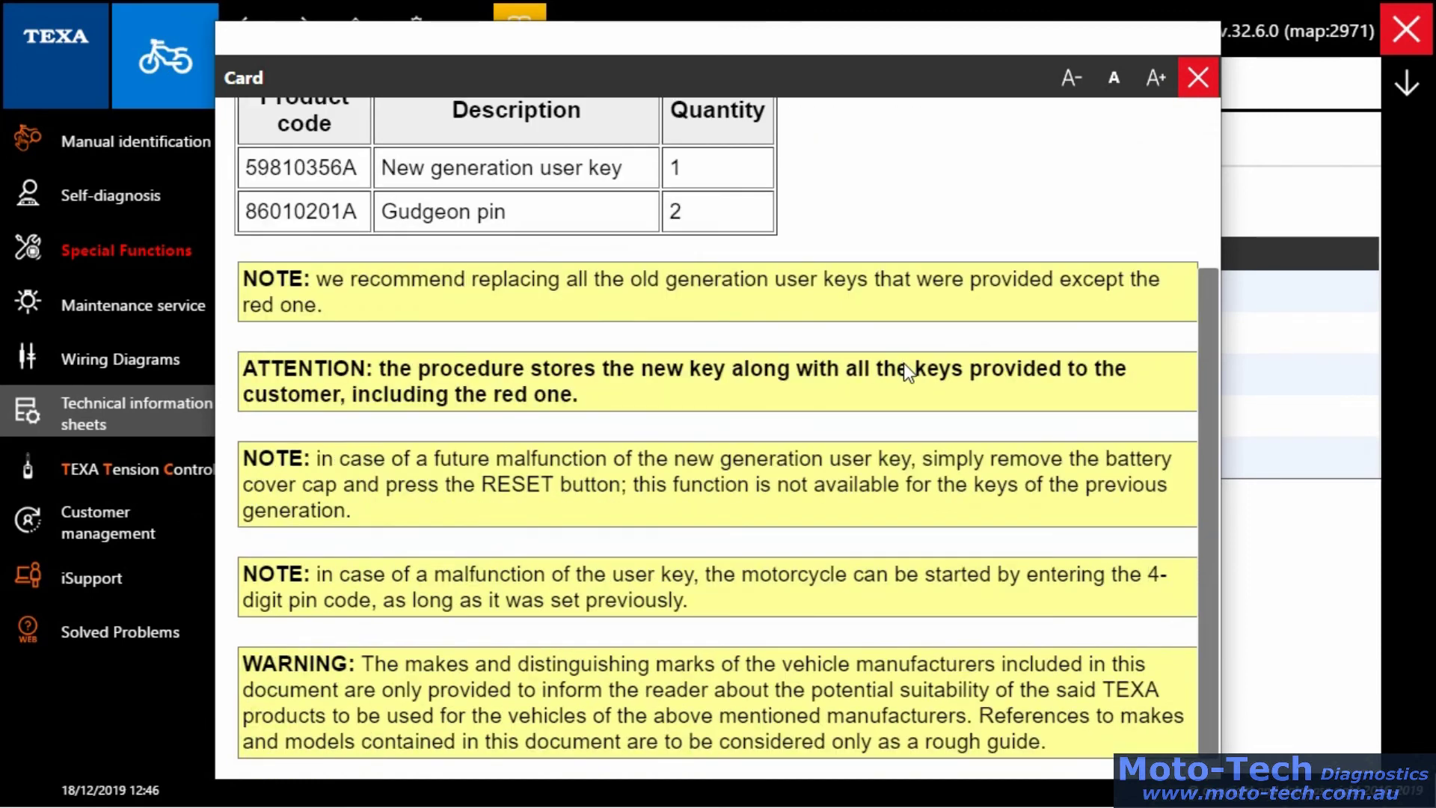
pyautogui.scroll(-1, 903, 362)
pyautogui.click(1196, 78)
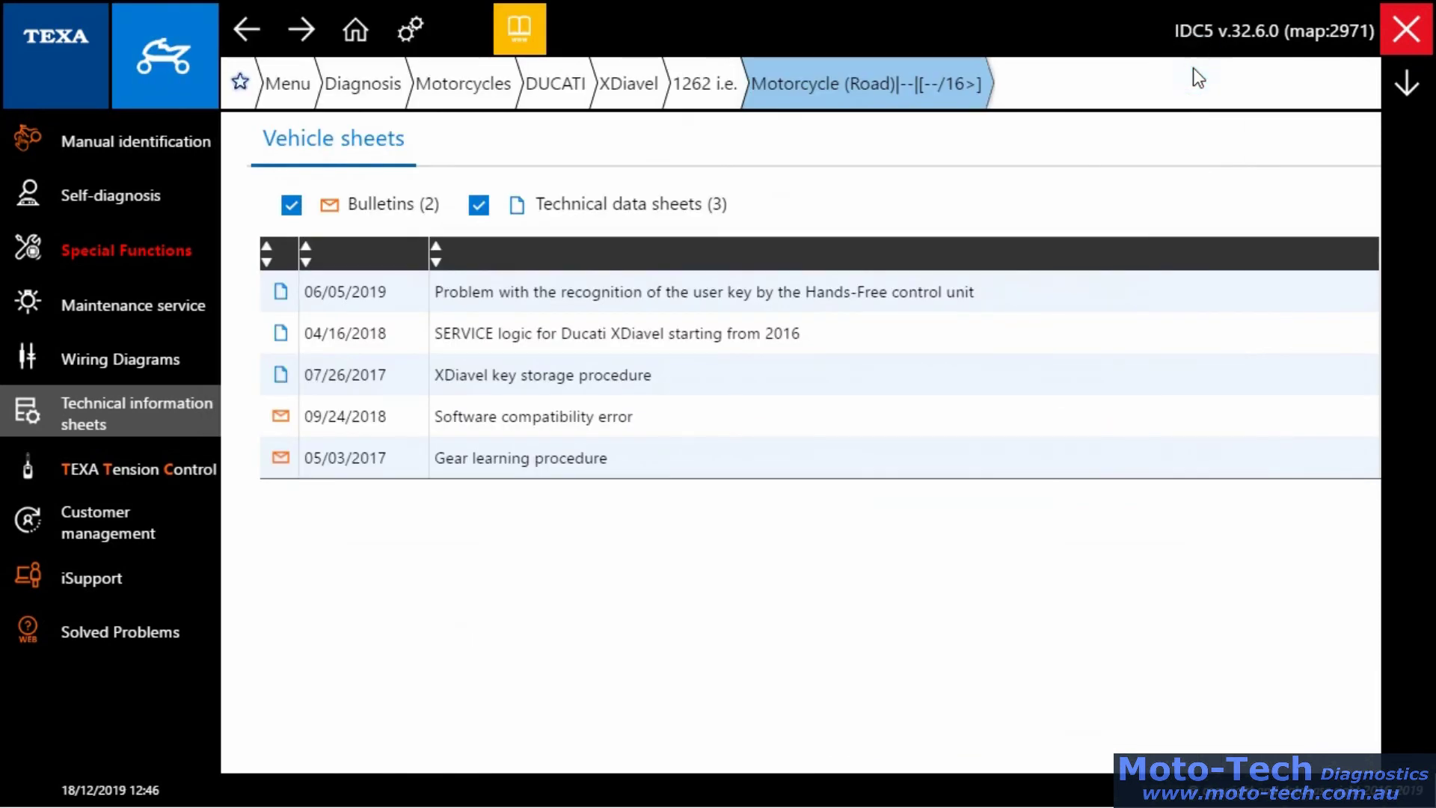
# - Open and read the XDiavel key storage procedure sheet, then close it
pyautogui.click(782, 376)
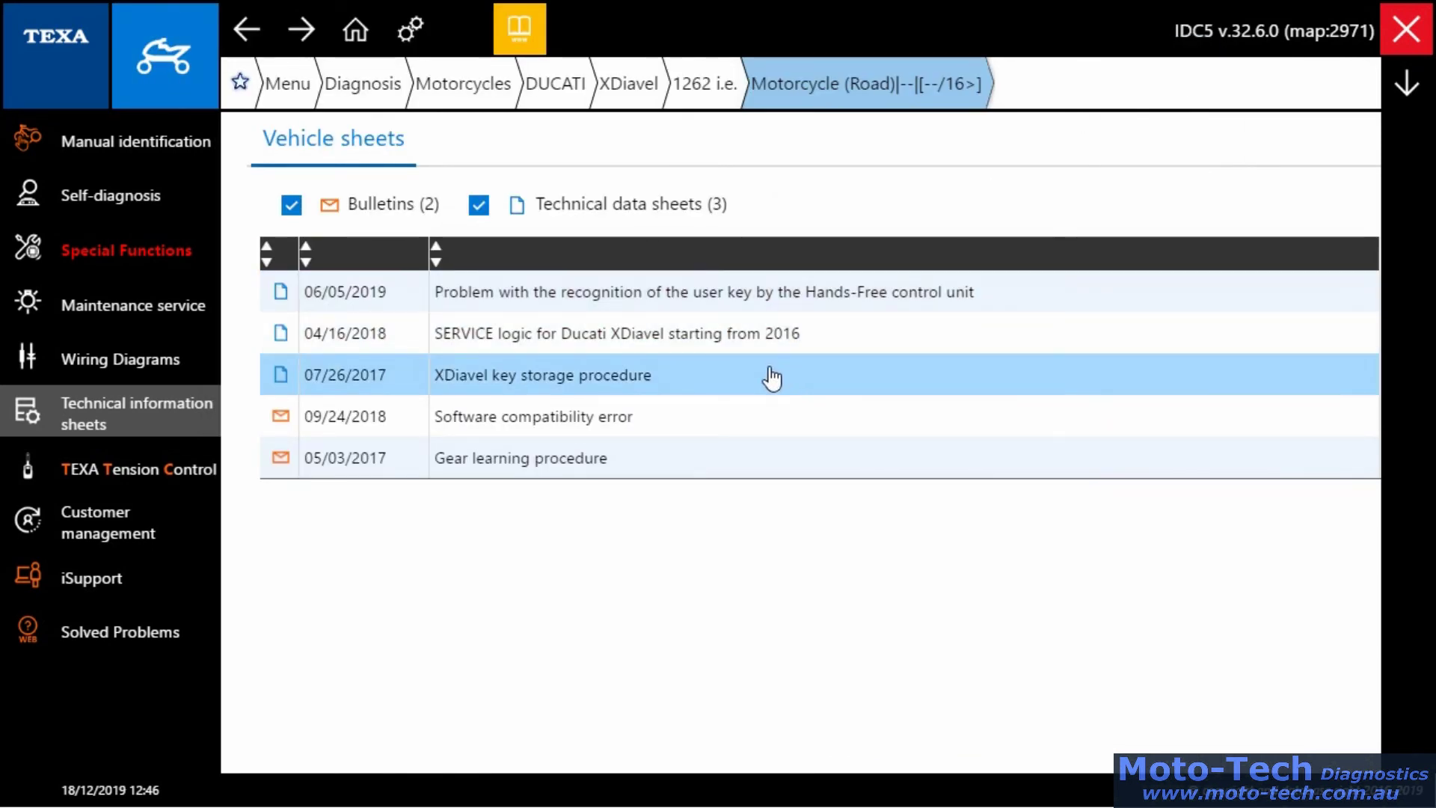
pyautogui.click(782, 374)
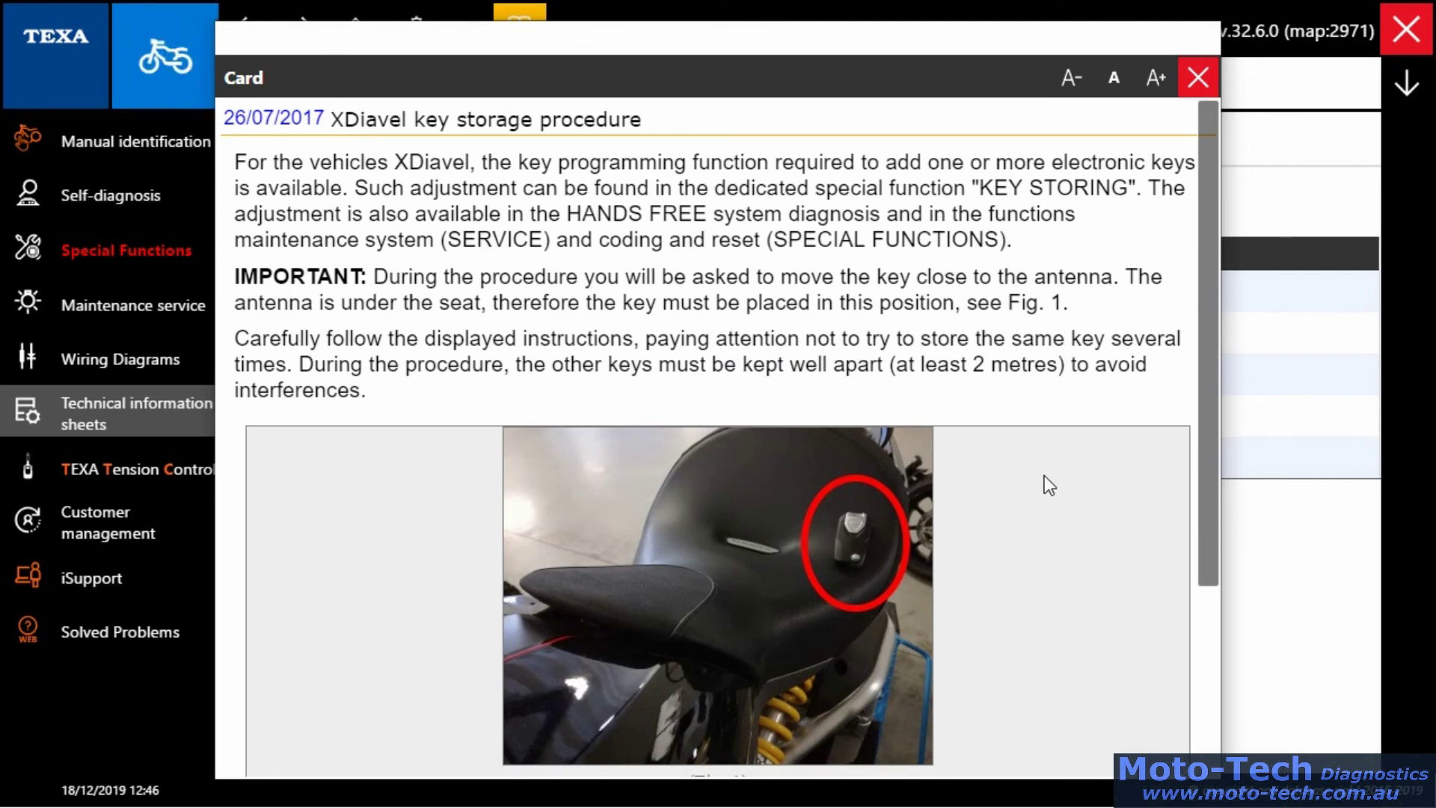
pyautogui.click(1197, 77)
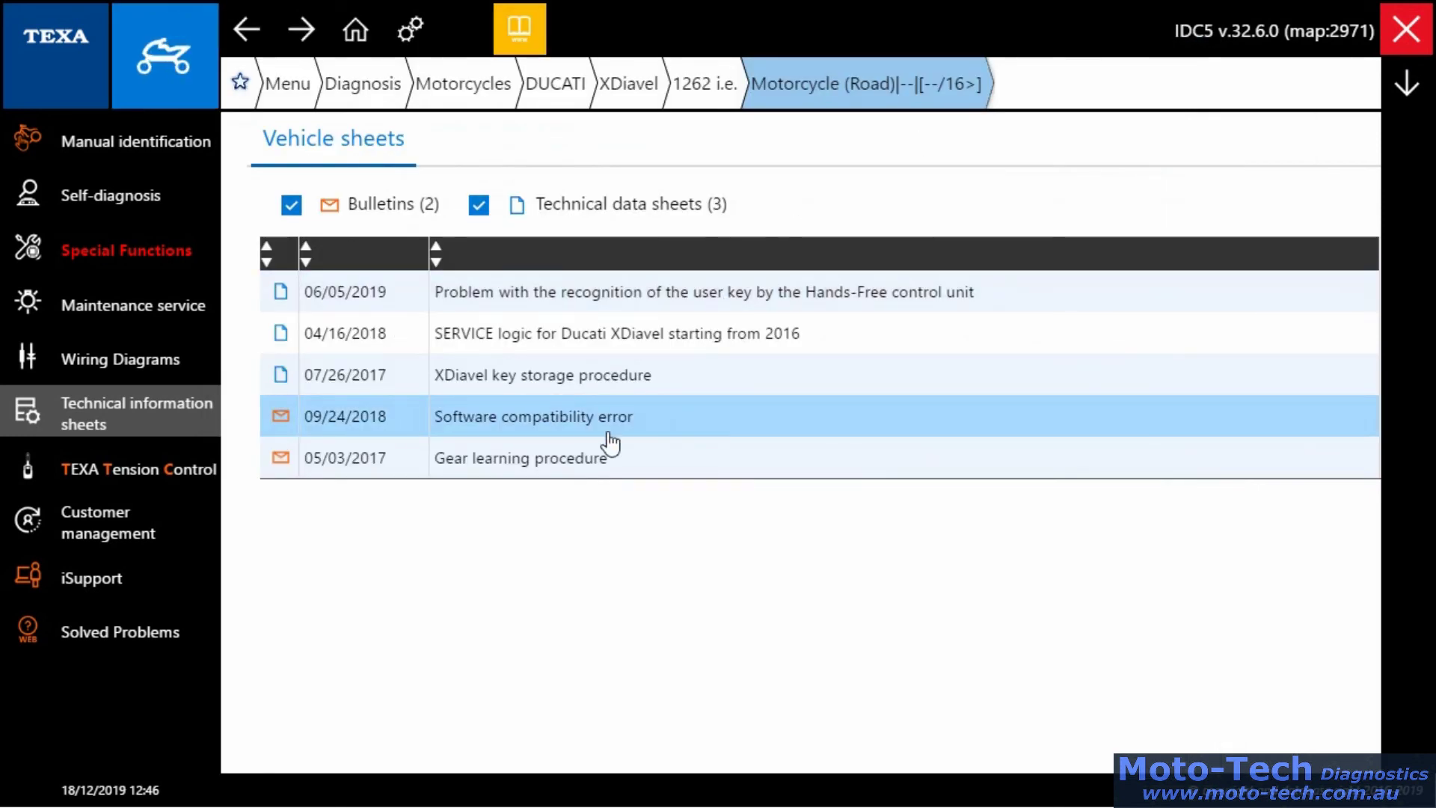
# - Open the TTC timing belt sheet, read the Ducati belt frequency values table, then close it
pyautogui.click(172, 482)
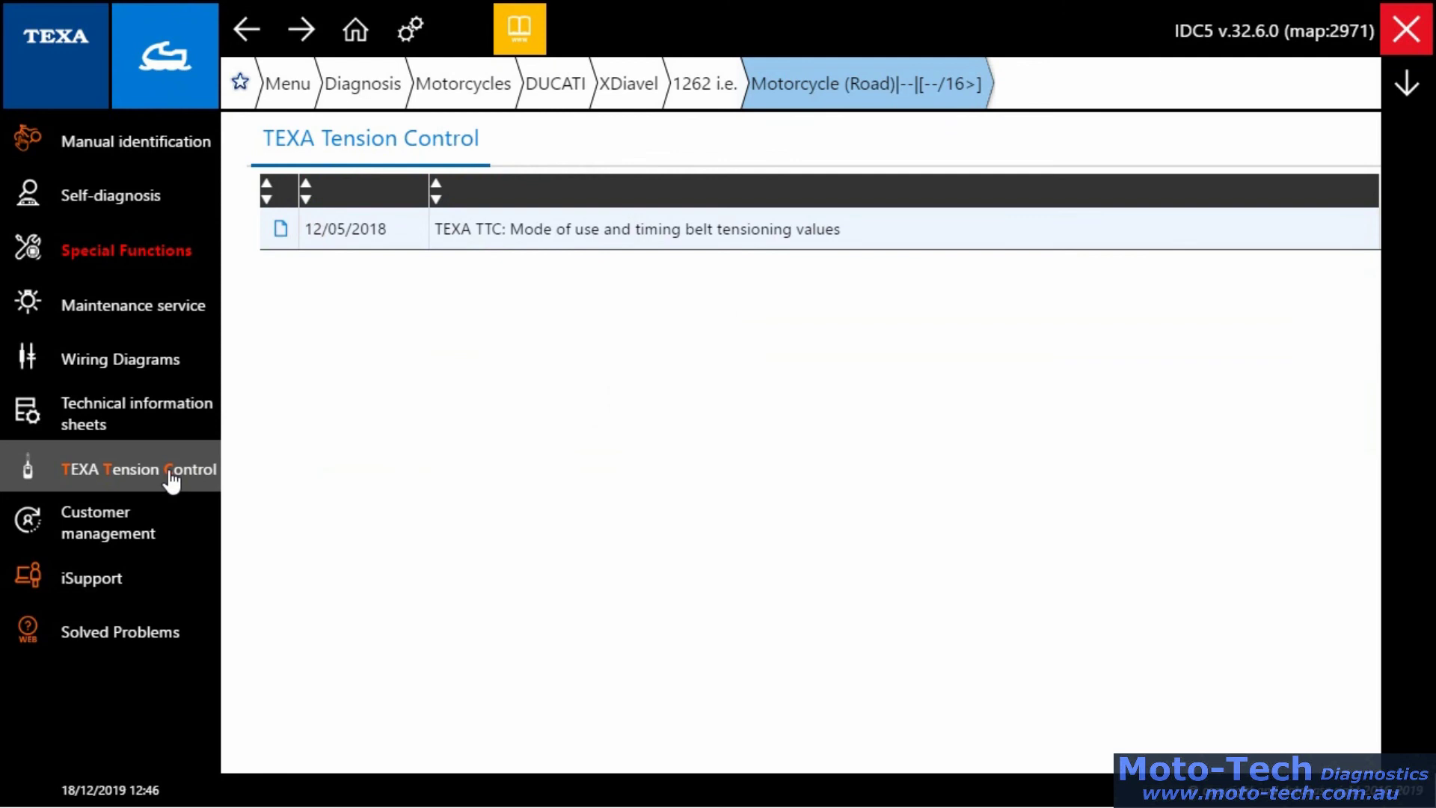
pyautogui.click(698, 221)
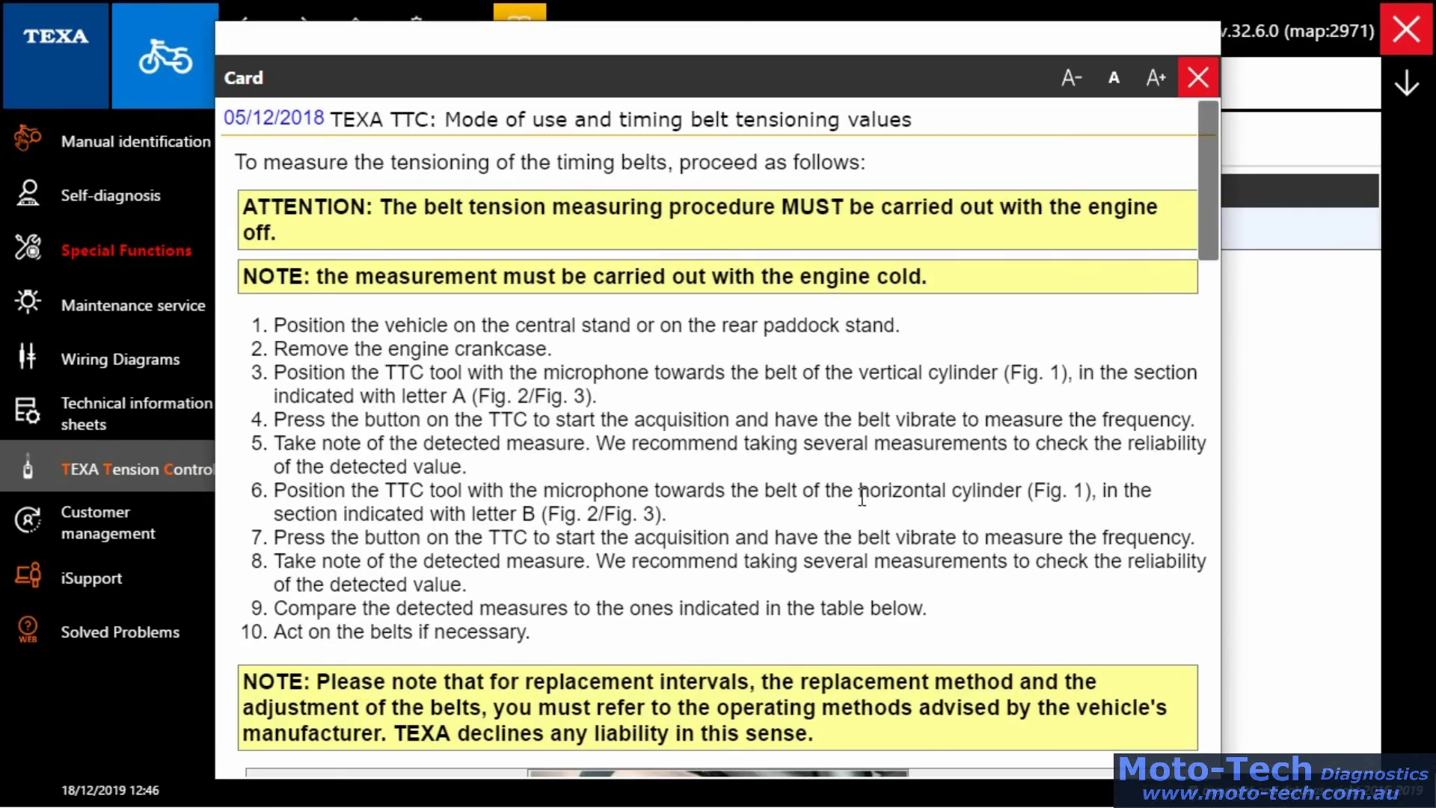
pyautogui.scroll(-6, 861, 495)
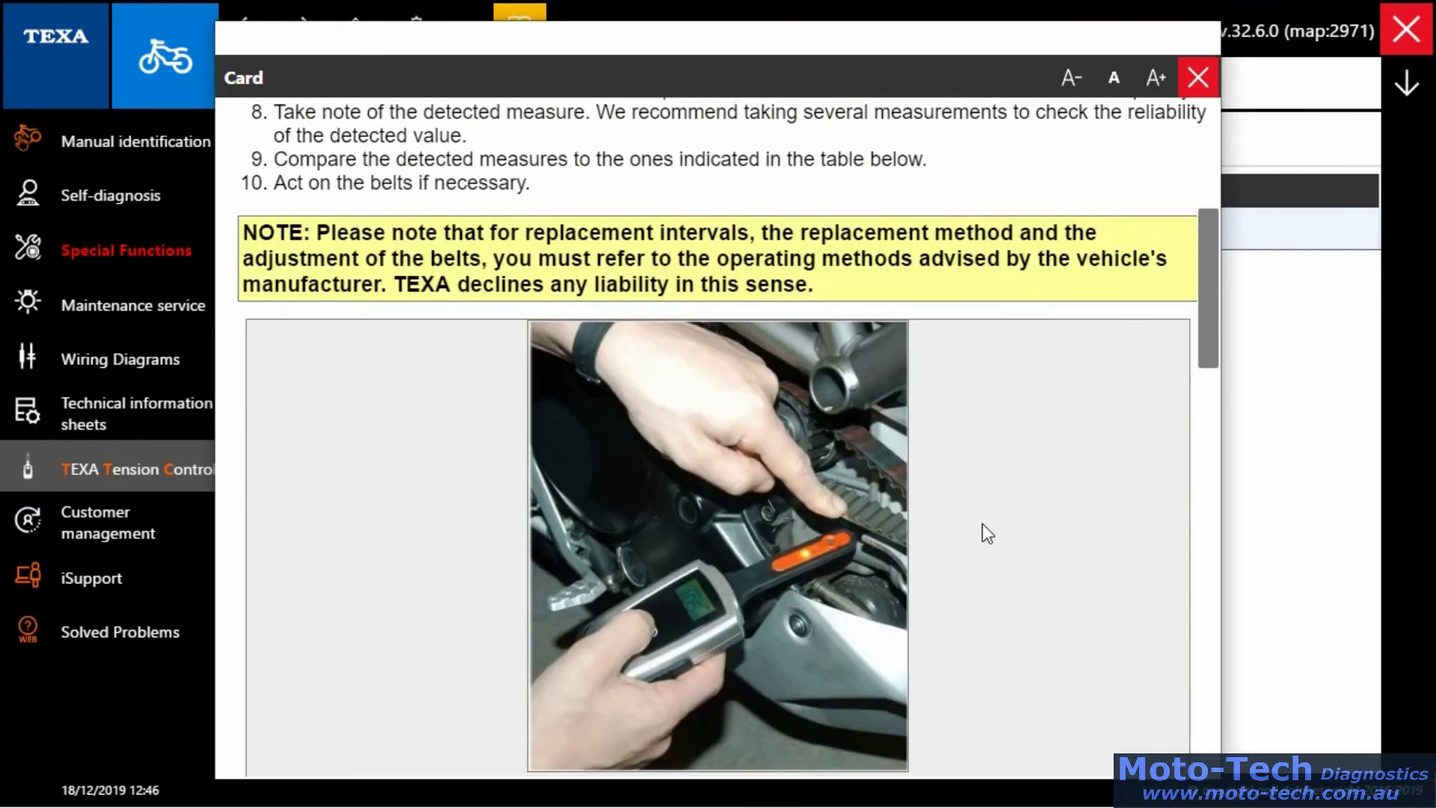
pyautogui.scroll(-5, 981, 523)
pyautogui.scroll(-3, 1015, 545)
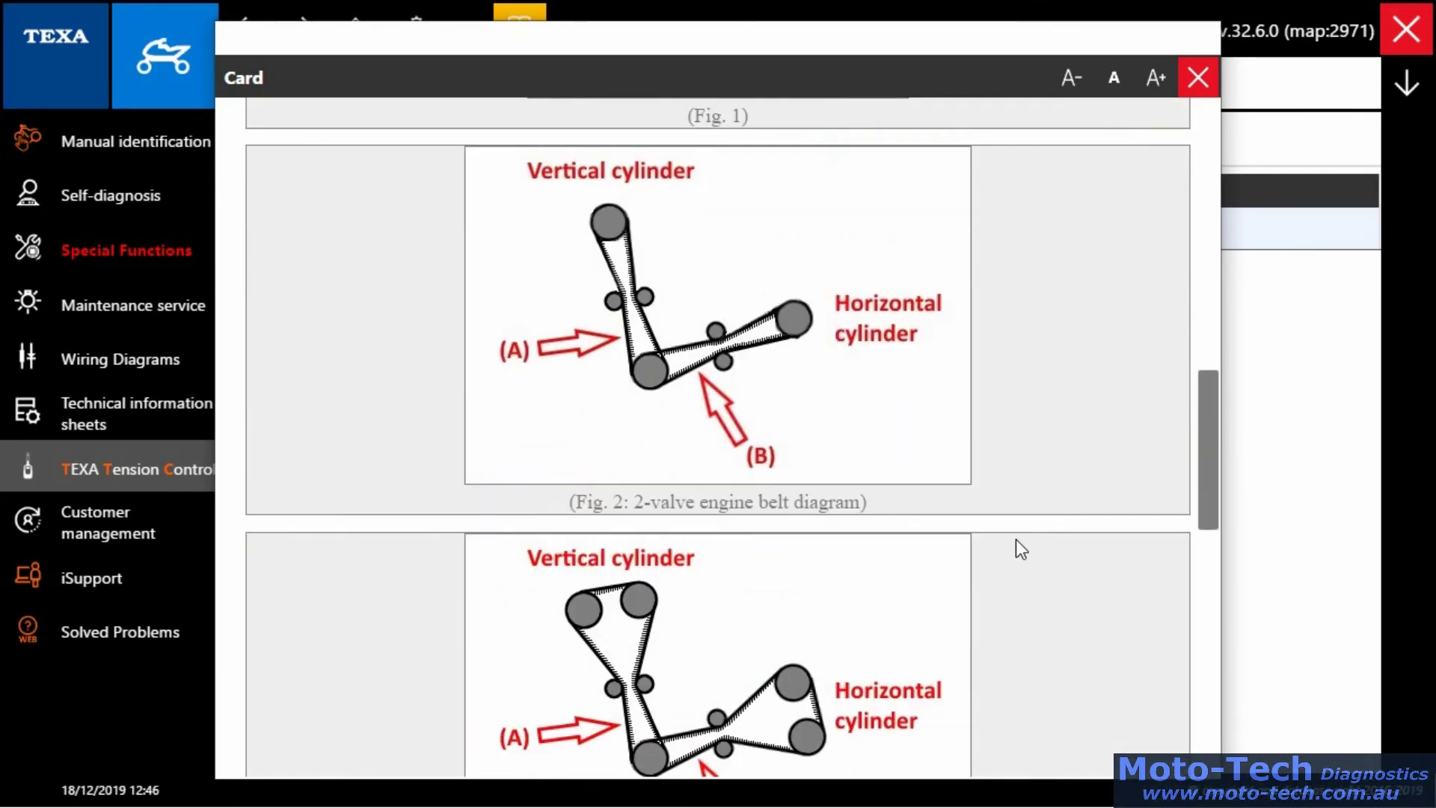
pyautogui.scroll(-5, 1018, 549)
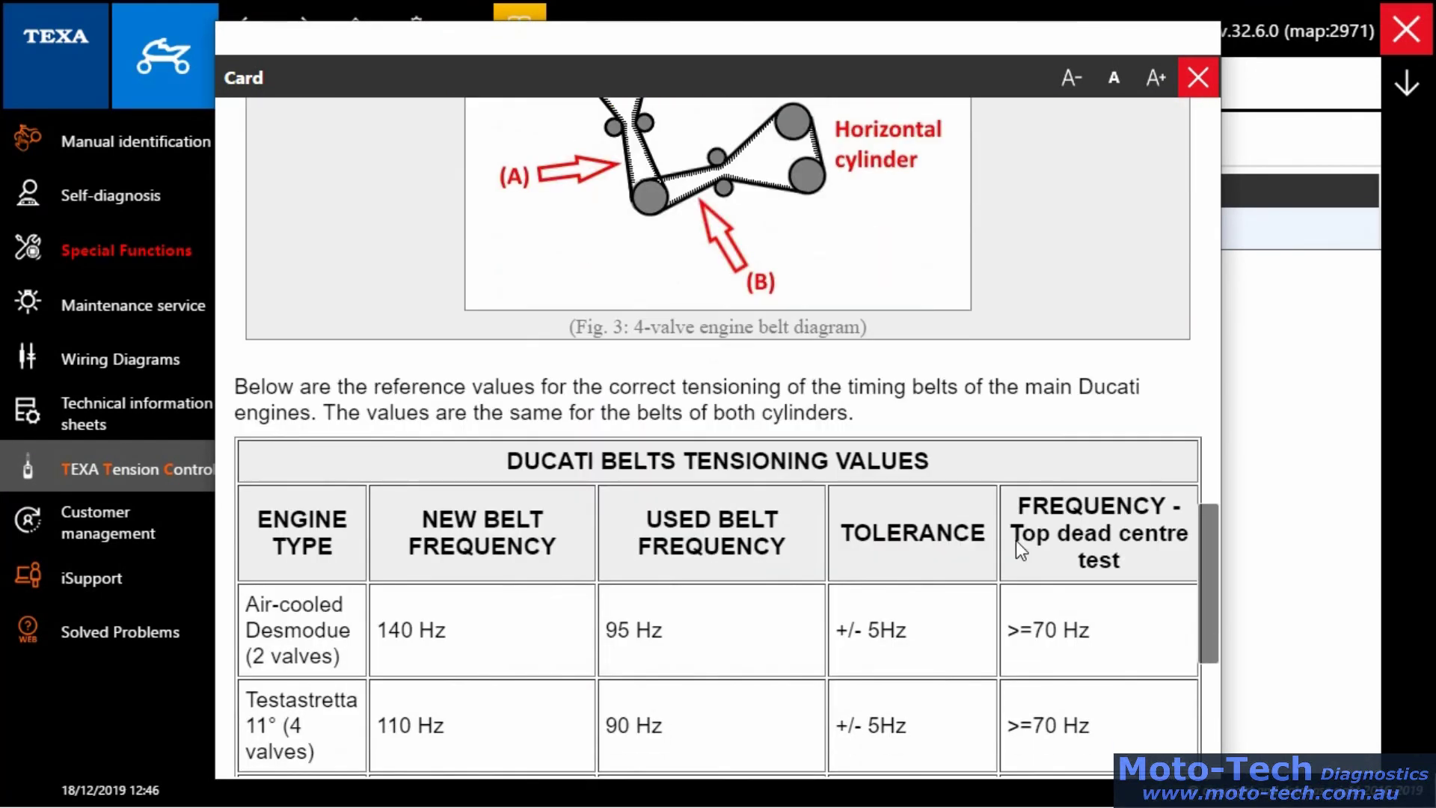
pyautogui.scroll(-1, 1016, 540)
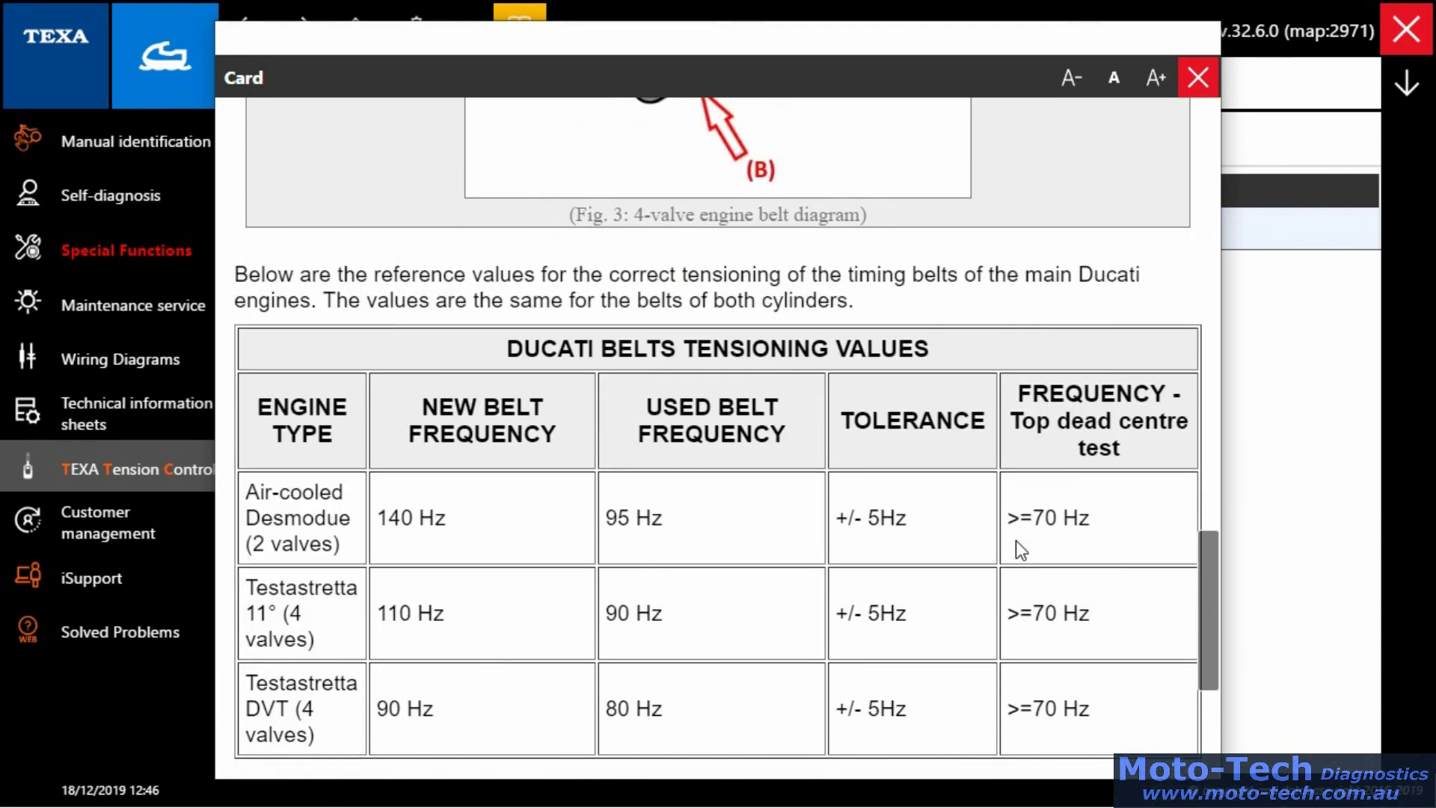
pyautogui.scroll(-5, 1015, 539)
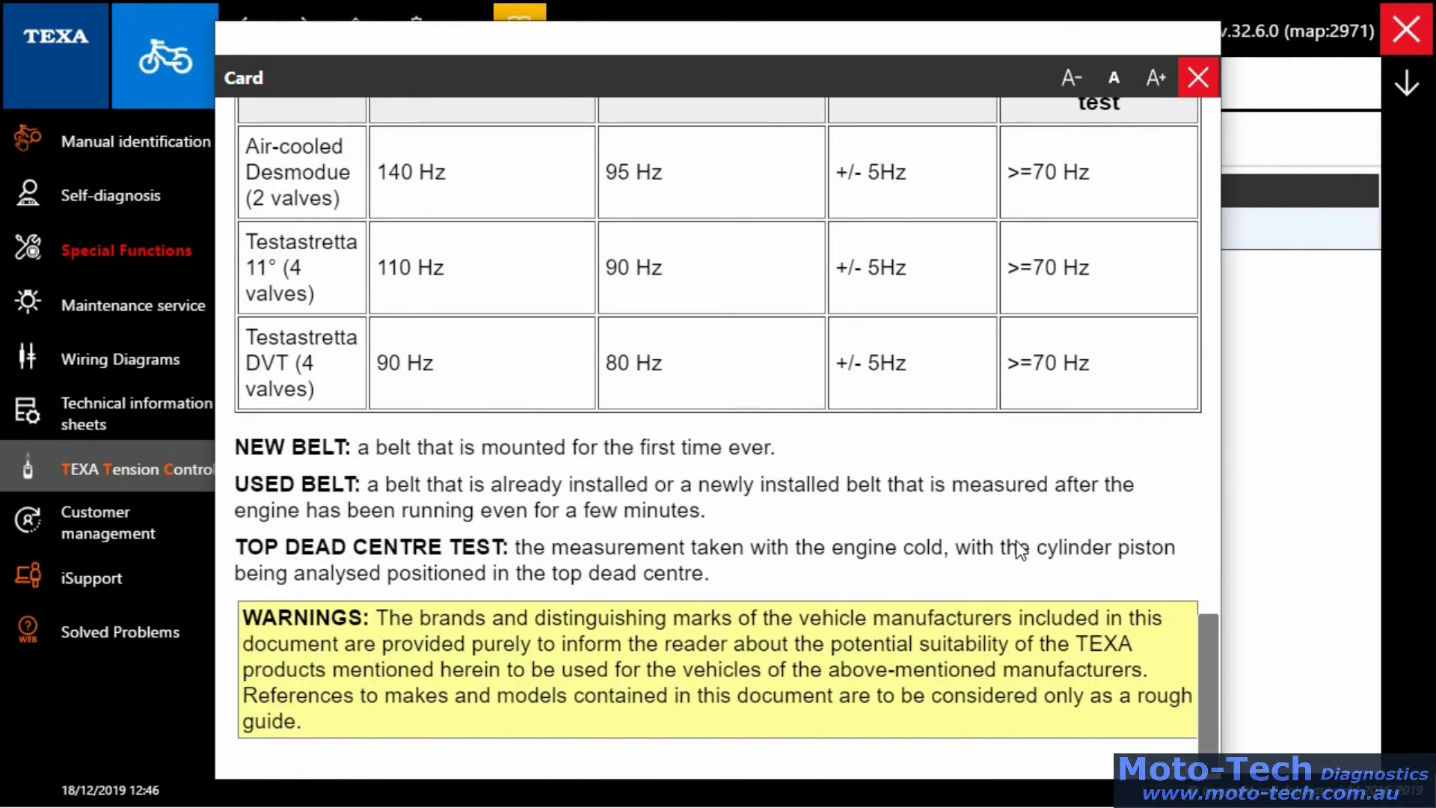
pyautogui.scroll(20, 1015, 540)
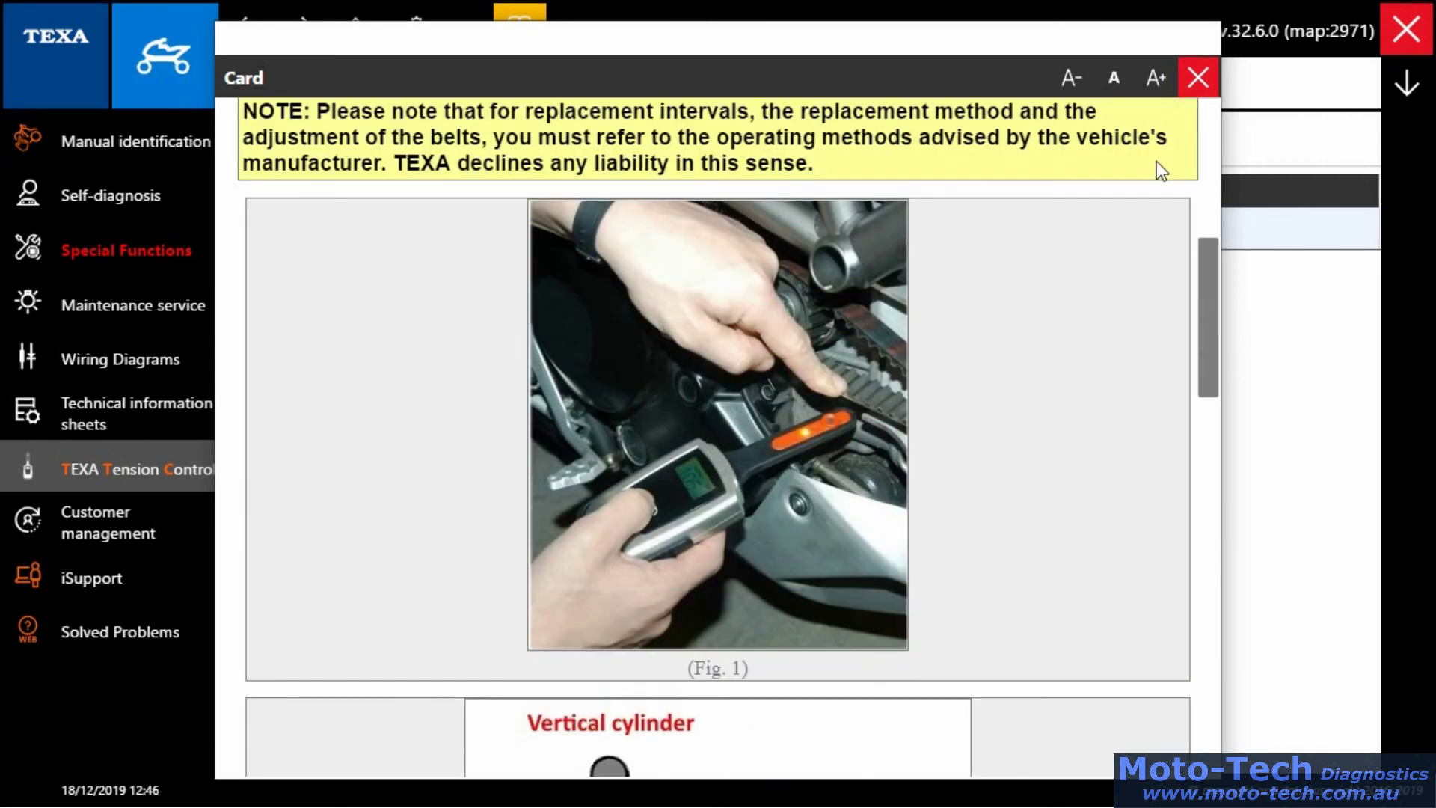
pyautogui.click(1198, 77)
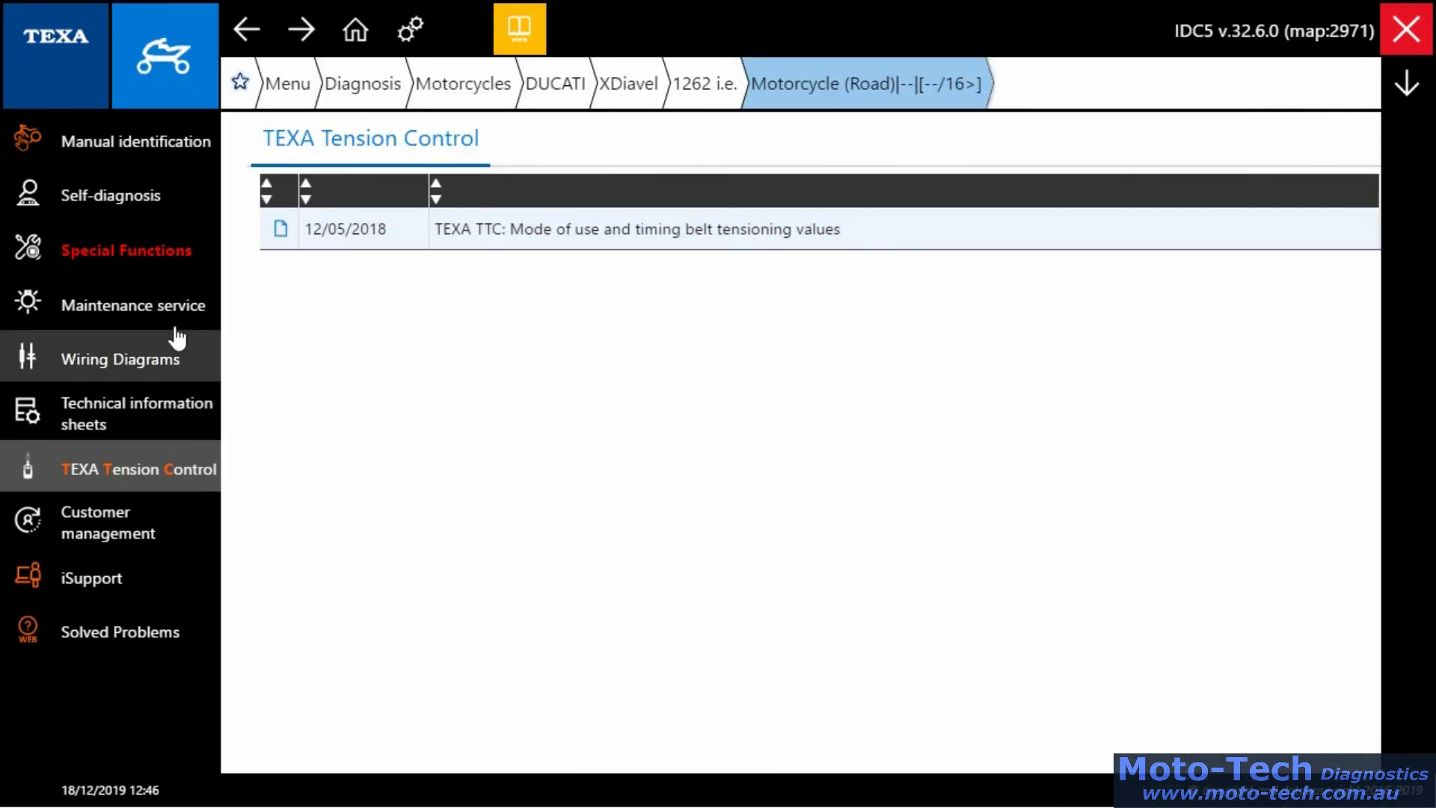
# - Switch to the XDiavel's Self-diagnosis page with Global Scan and per-system options like ABS and BBS
pyautogui.click(131, 200)
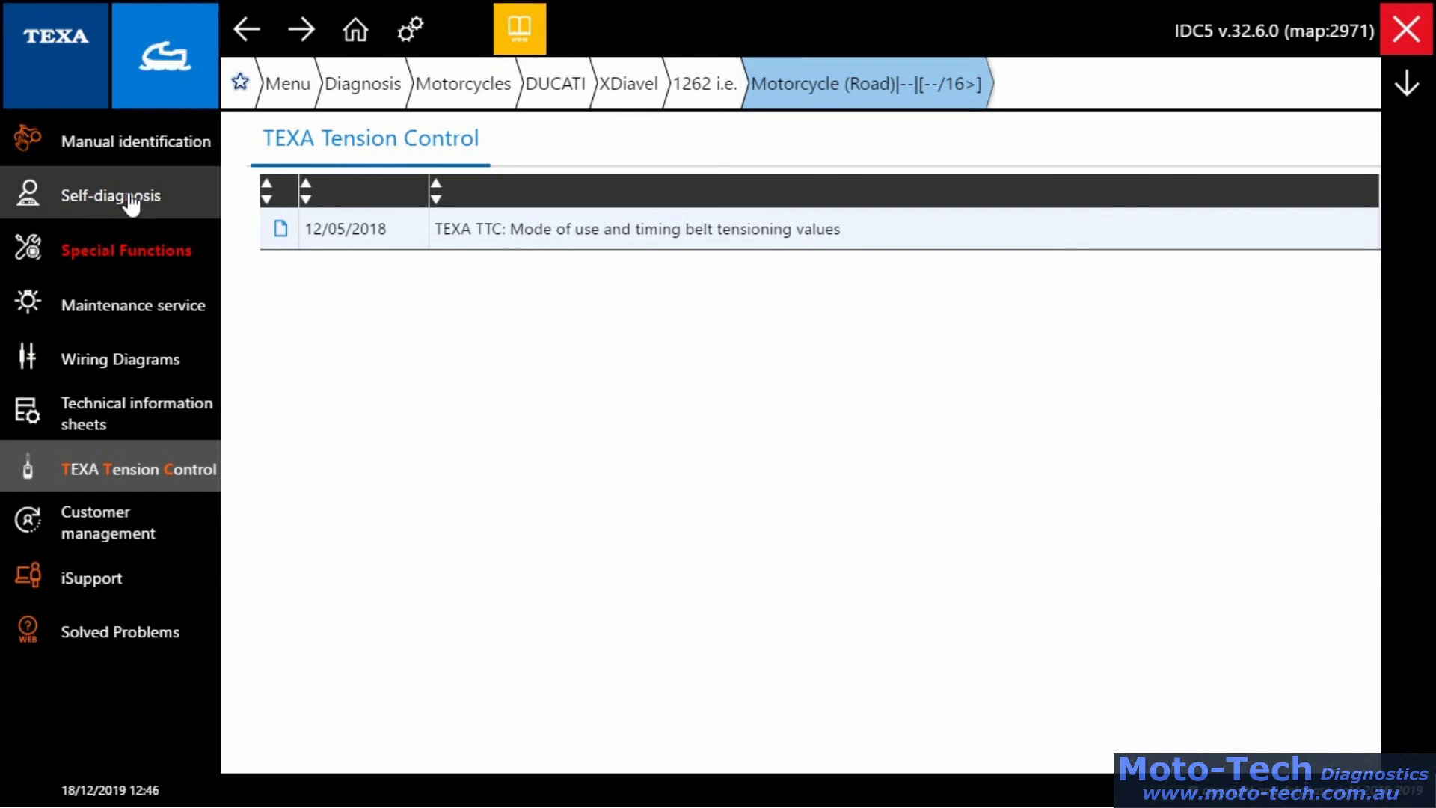
pyautogui.click(131, 201)
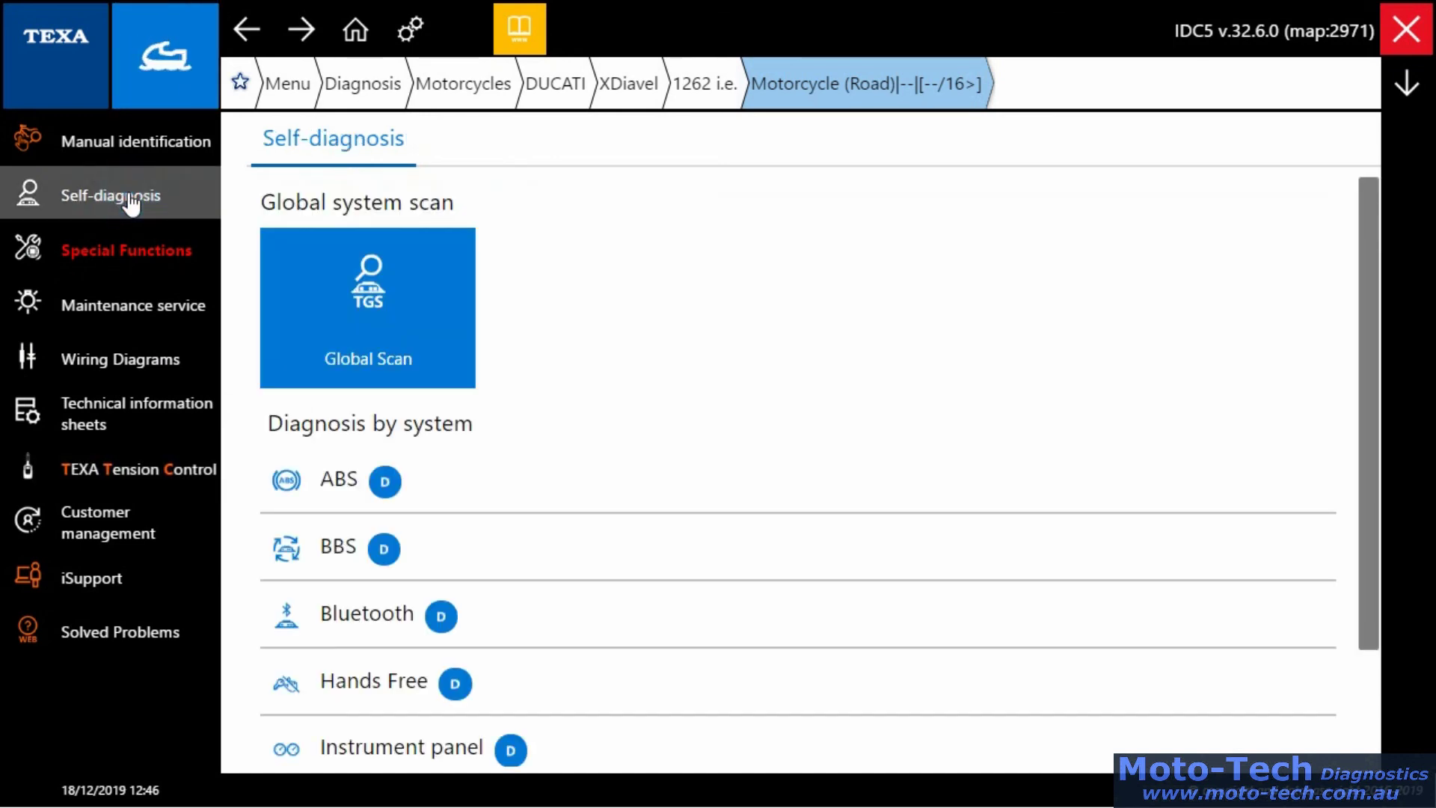